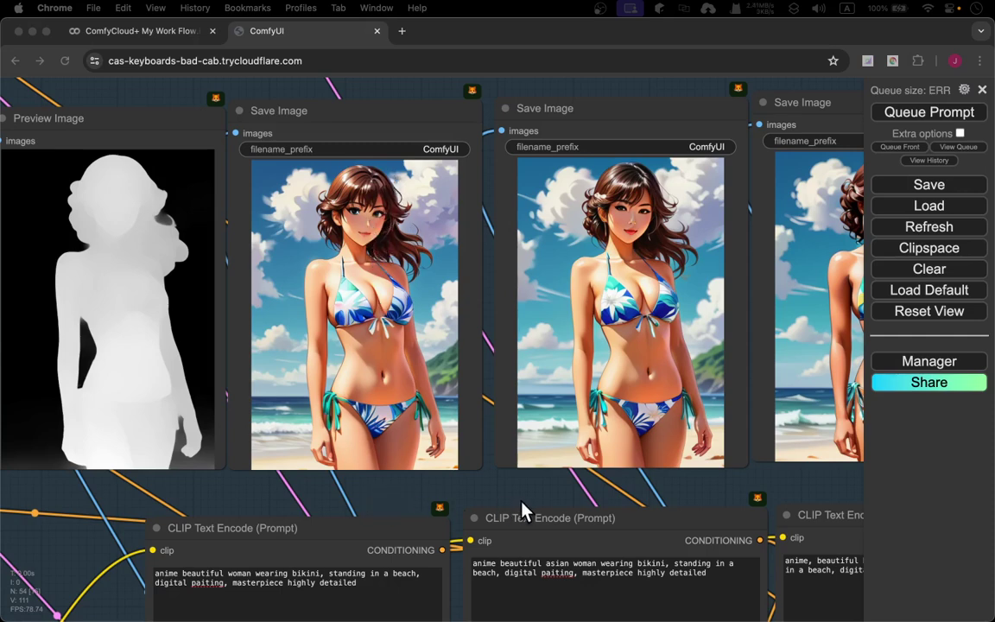
- Examine the depth map preview and the three saved images alongside their CLIP Text Encode prompts
drag(512, 501, 385, 441)
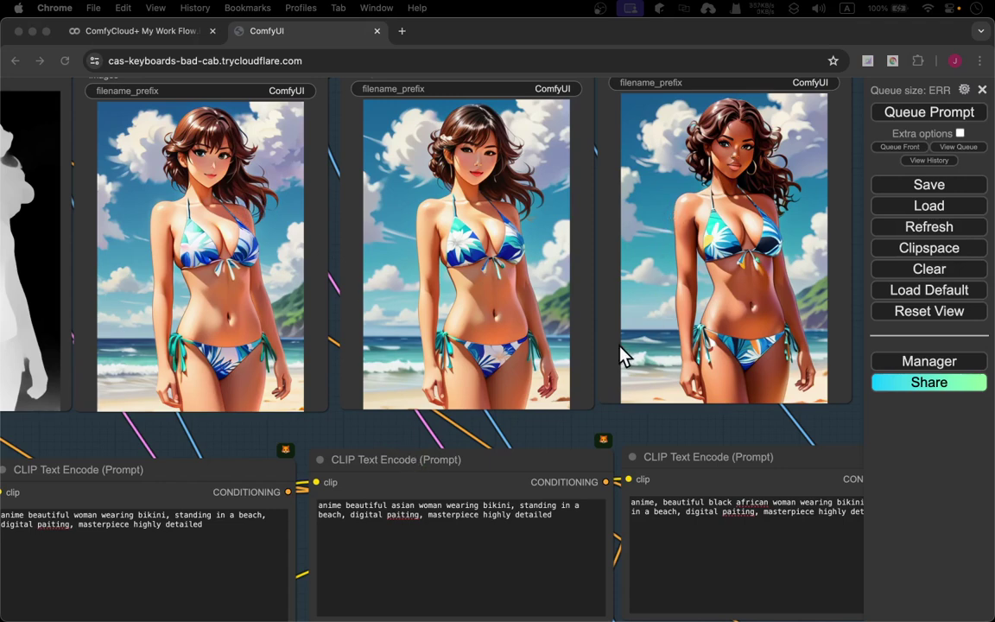
drag(584, 440, 771, 453)
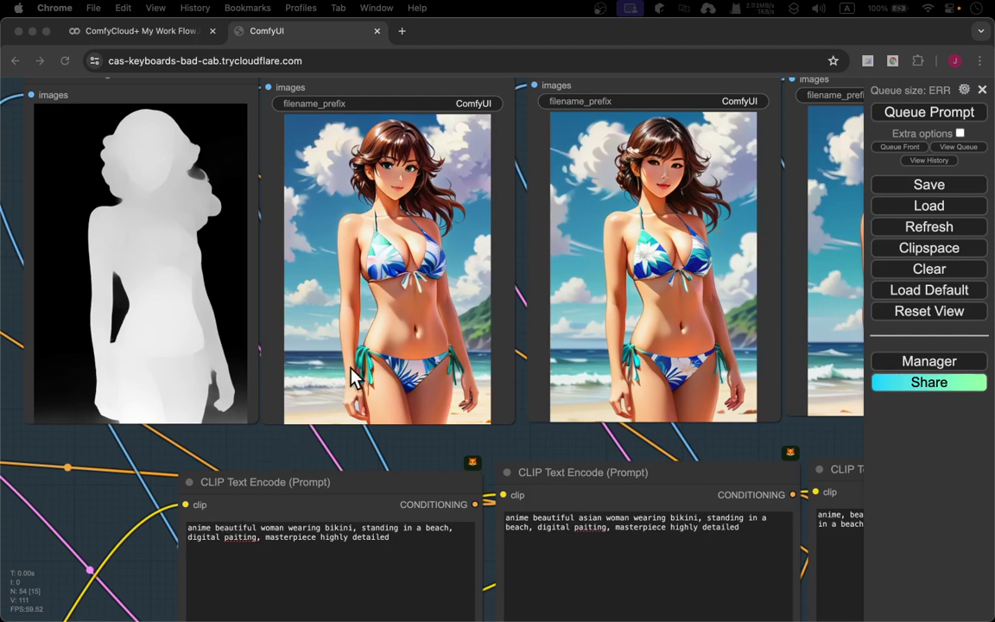
click(405, 210)
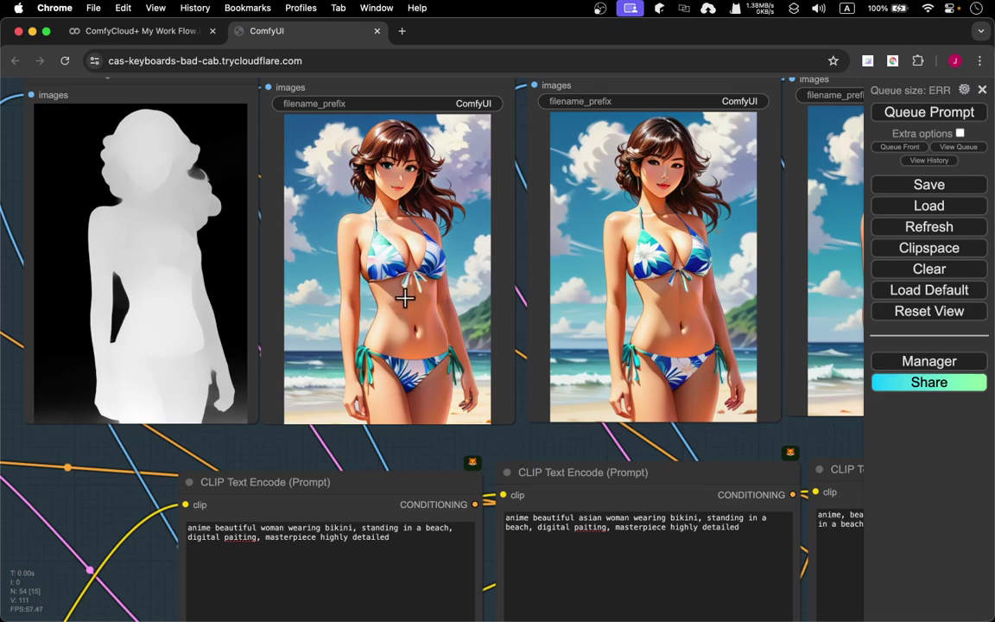
drag(540, 451, 385, 436)
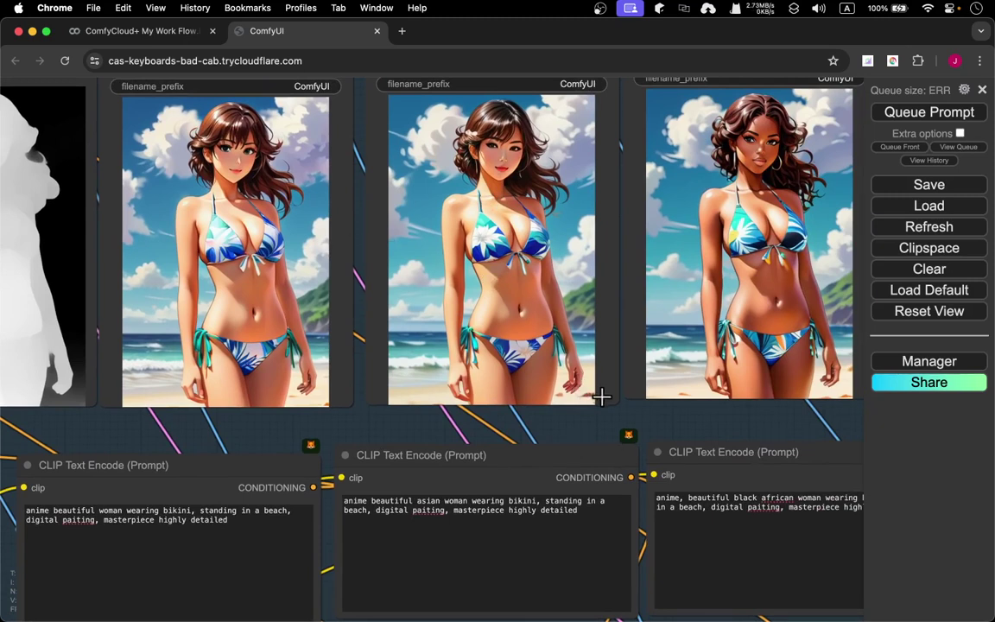
drag(673, 432, 644, 449)
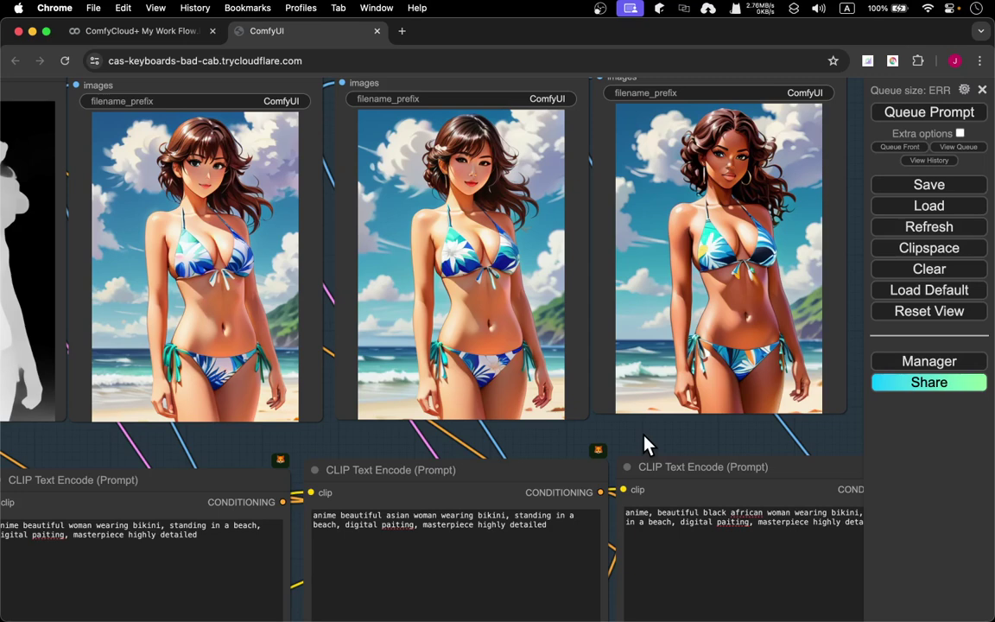
drag(646, 443, 642, 449)
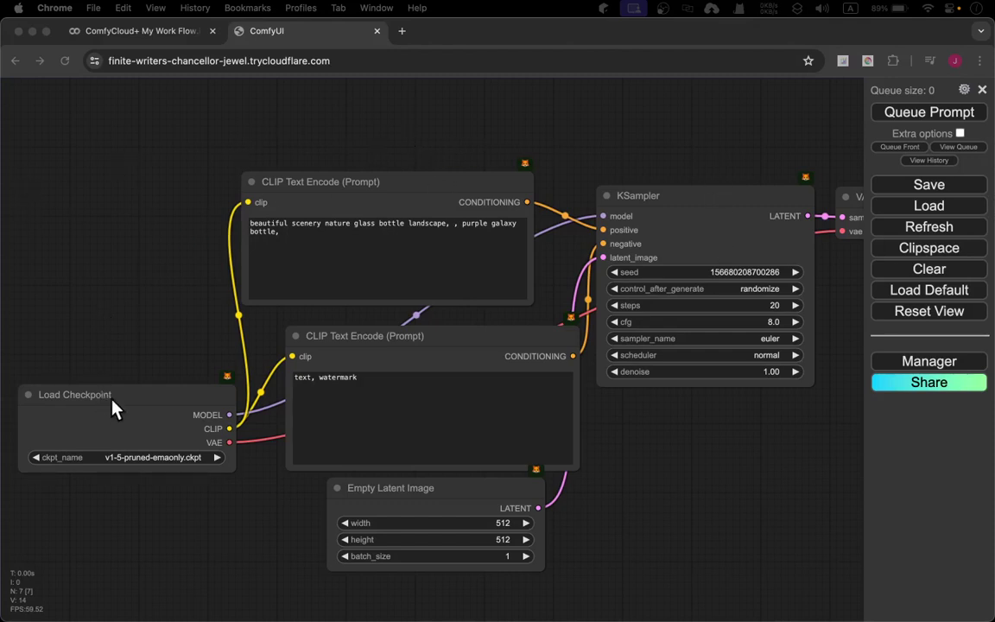
- Hide the side menu and review the default workflow from Load Checkpoint through to Save Image
click(982, 90)
click(982, 90)
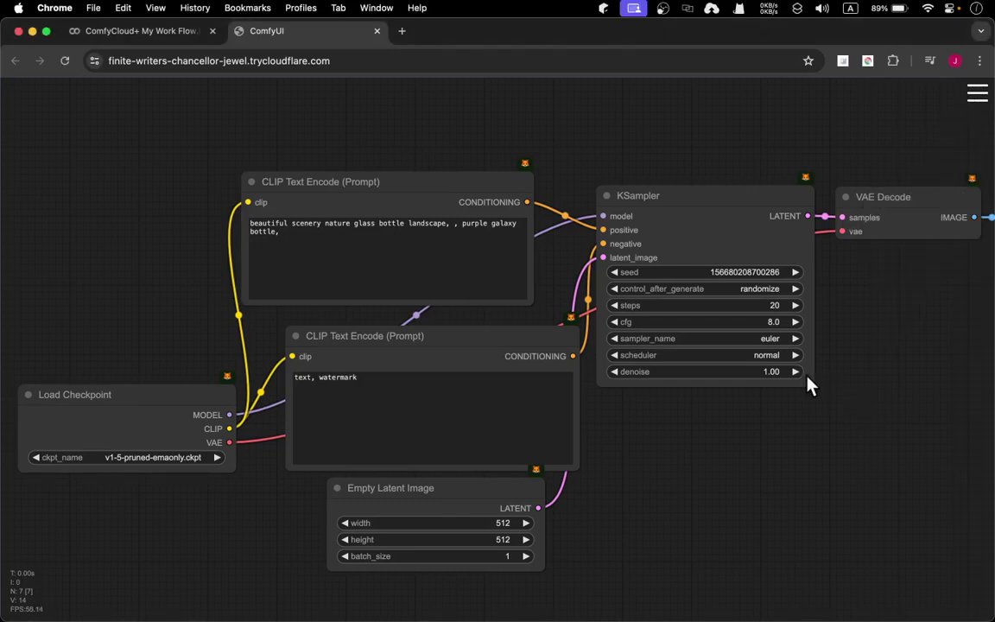
scroll(202, 224, left, 10)
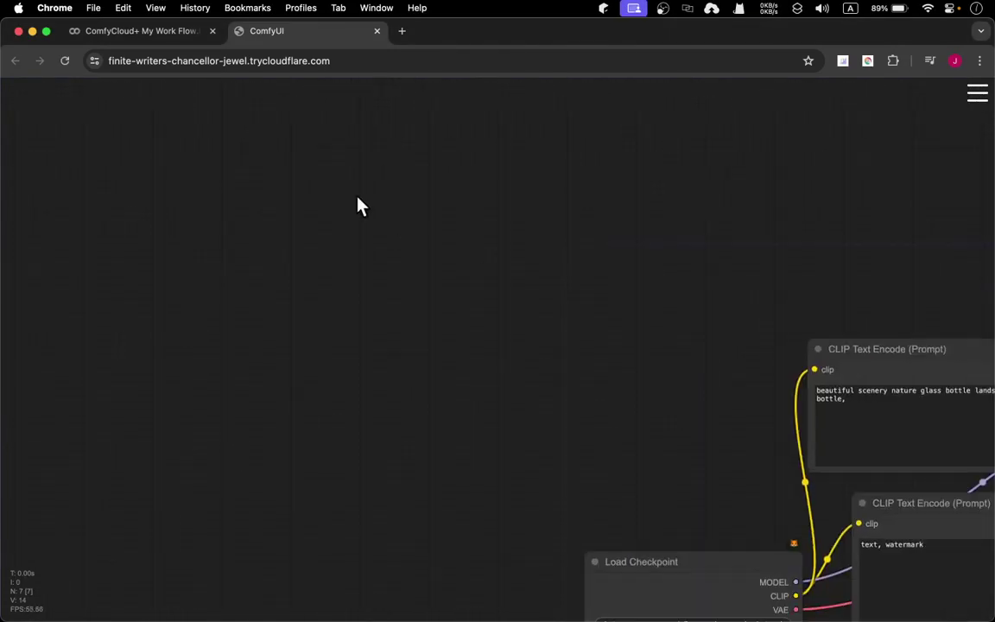
scroll(361, 206, right, 10)
scroll(149, 178, up, 2)
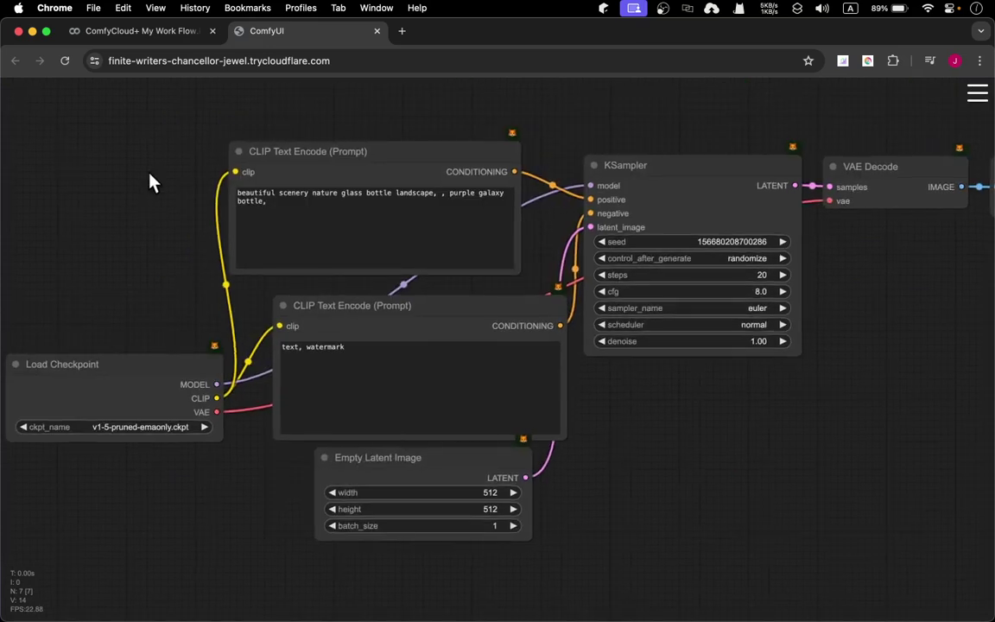
drag(893, 419, 660, 391)
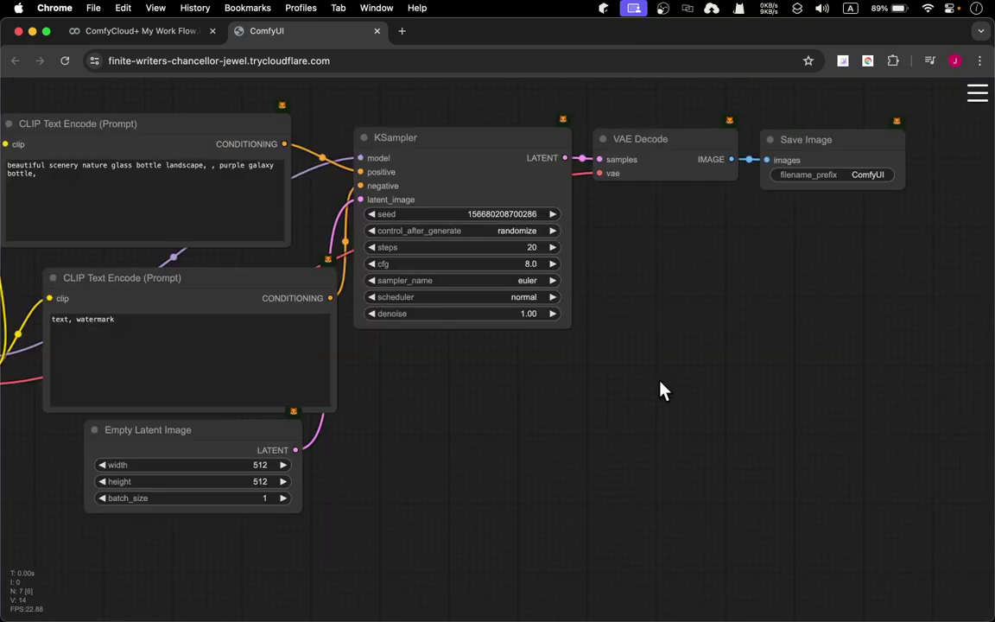
scroll(660, 390, left, 2)
drag(724, 344, 811, 395)
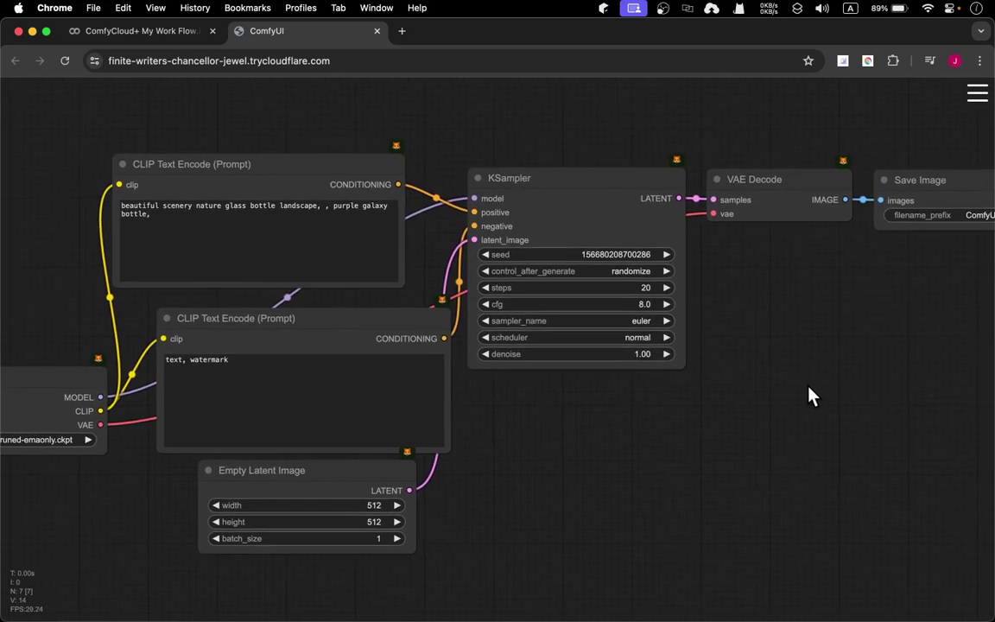
- Shift the VAE Decode node slightly and disconnect its vae input from the Load Checkpoint node
drag(775, 175, 801, 191)
drag(648, 500, 794, 421)
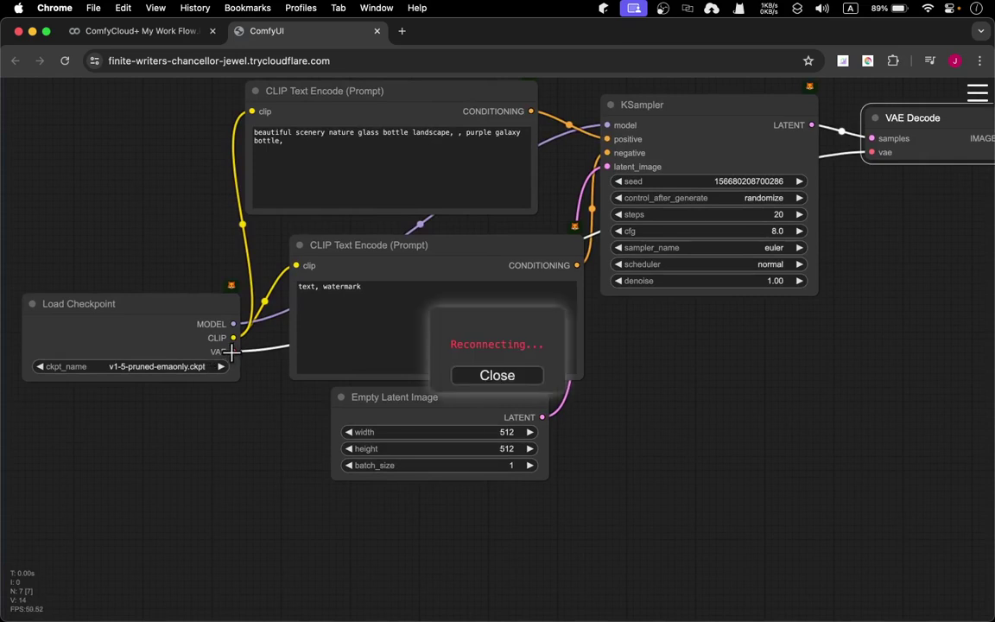
drag(233, 352, 247, 390)
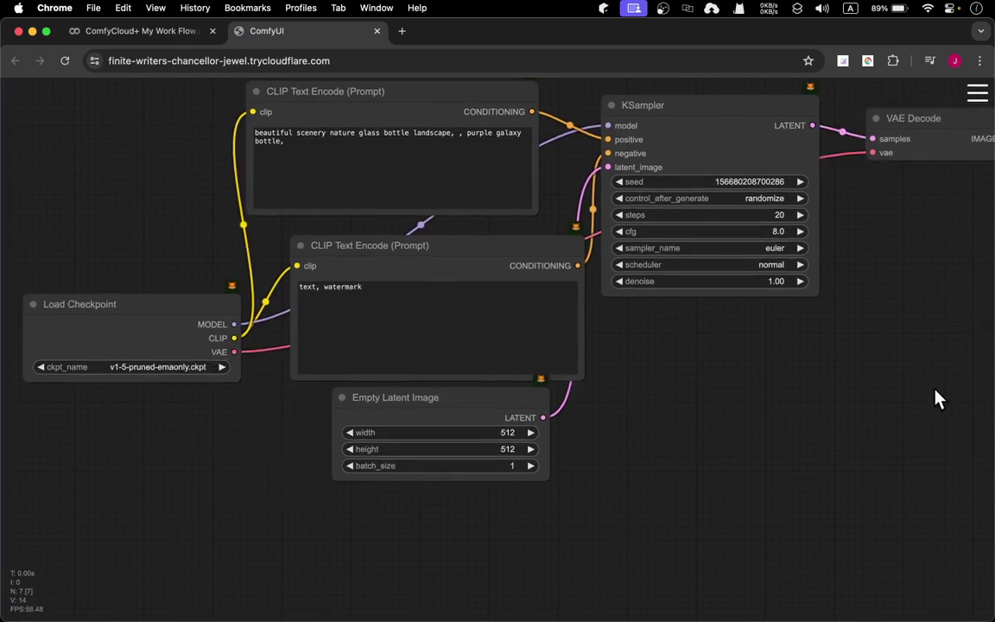
drag(933, 228, 796, 308)
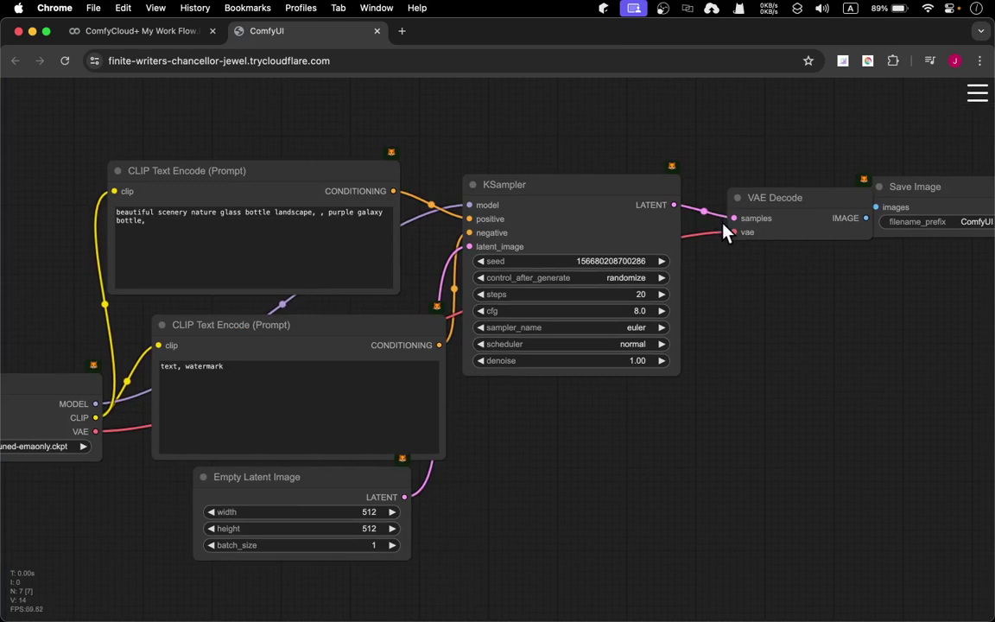
drag(739, 233, 724, 261)
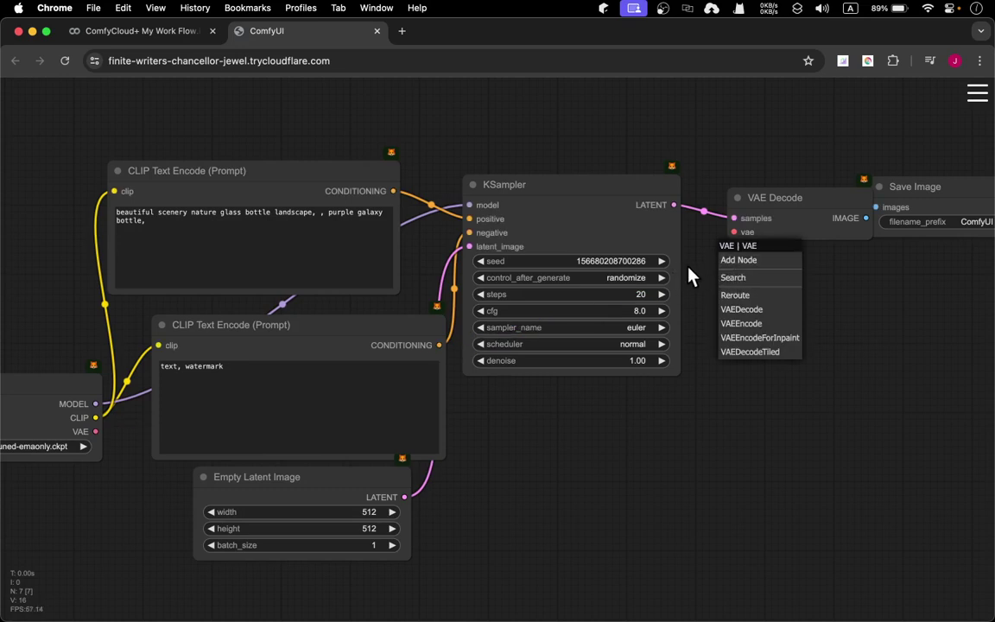
click(713, 243)
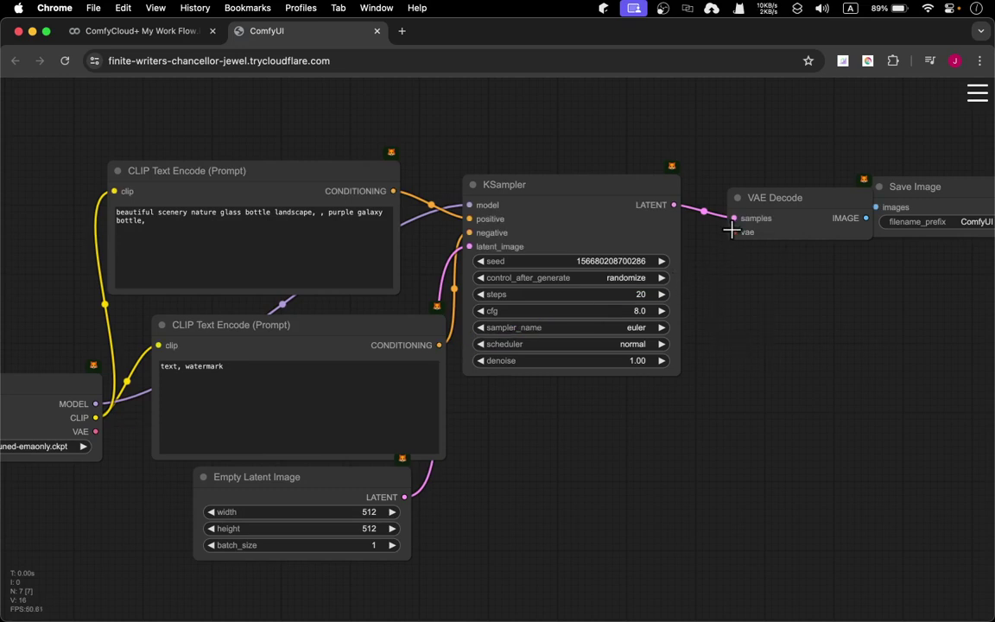
- Add a Load VAE node feeding the vae input of VAE Decode and set its VAE to vae-ft-mse-840000-ema-pruned.safetensors
drag(731, 232, 699, 149)
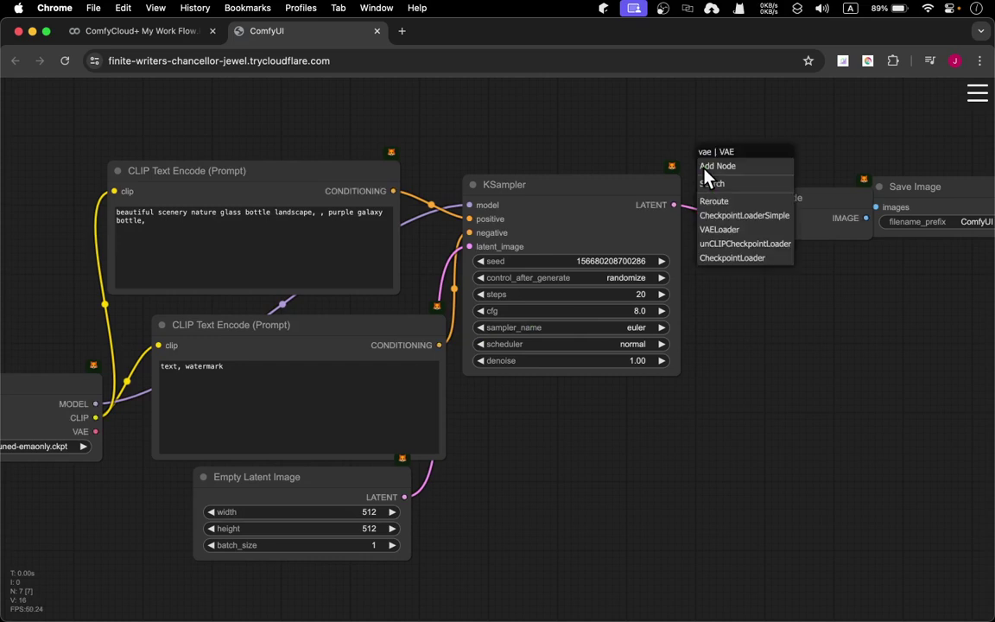
click(782, 230)
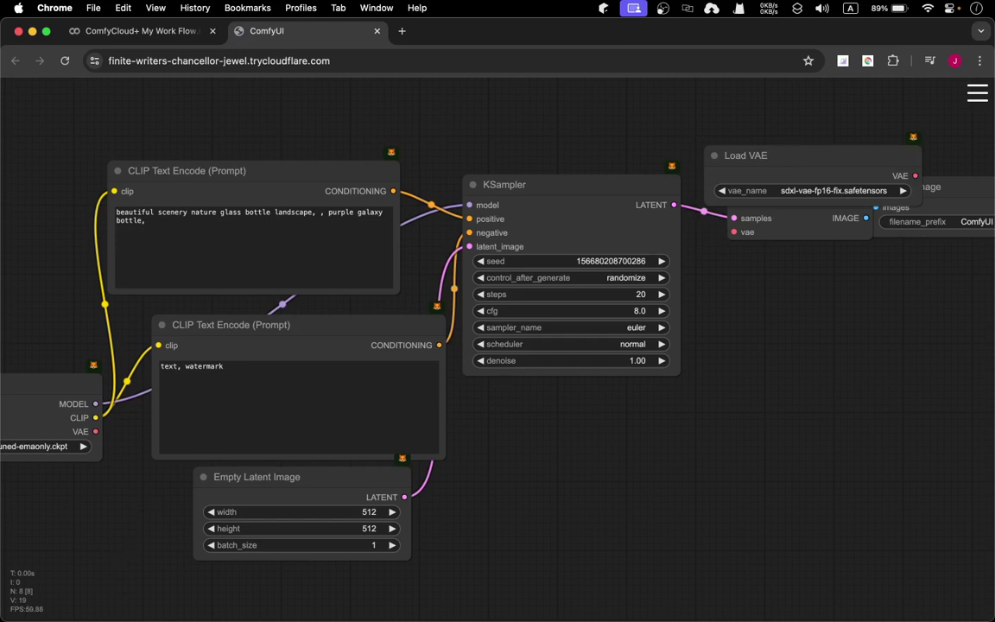
click(711, 133)
click(786, 192)
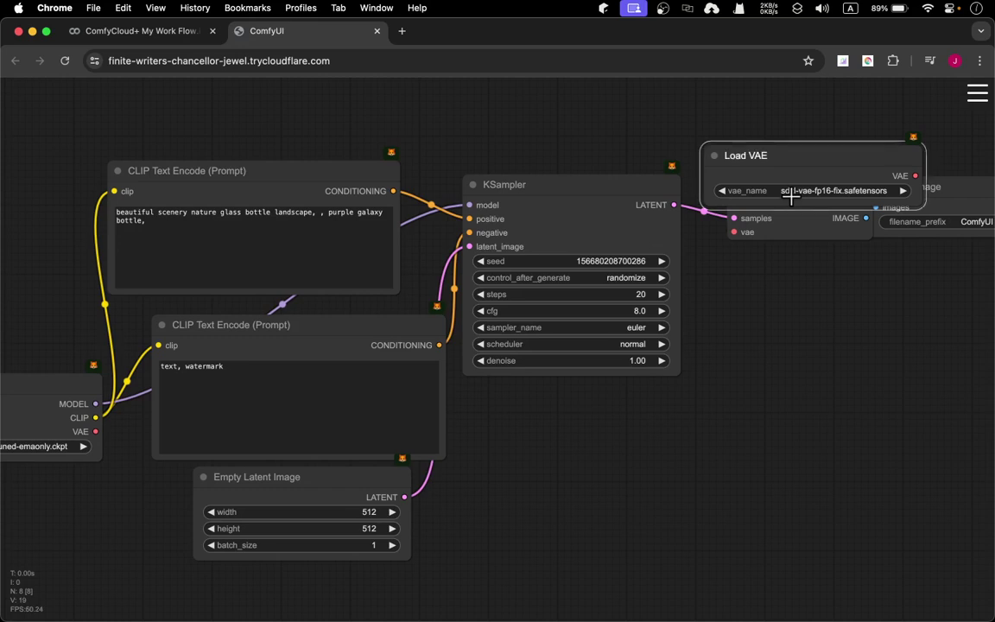
click(815, 192)
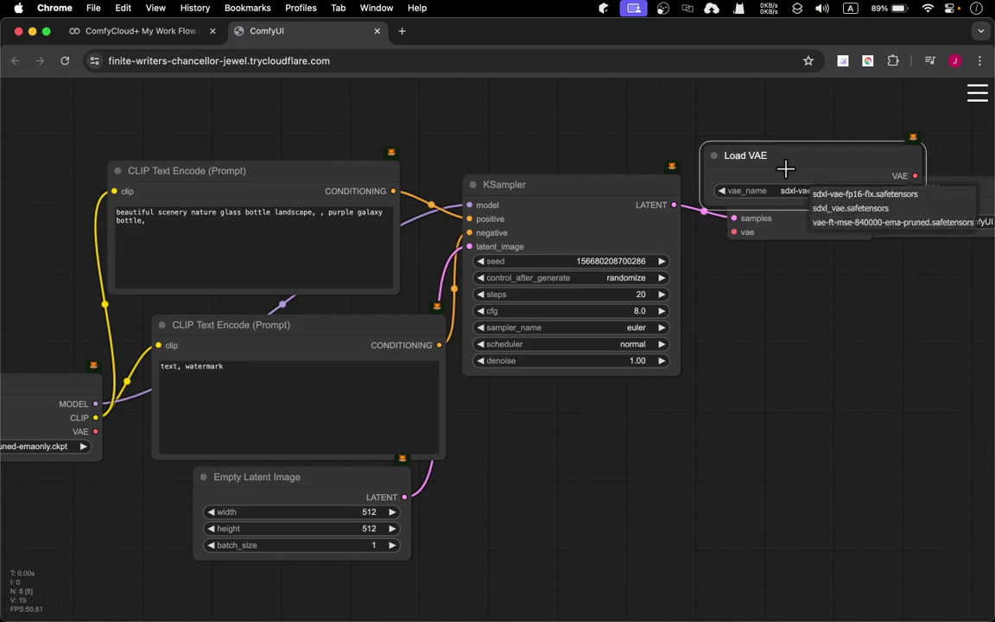
click(848, 238)
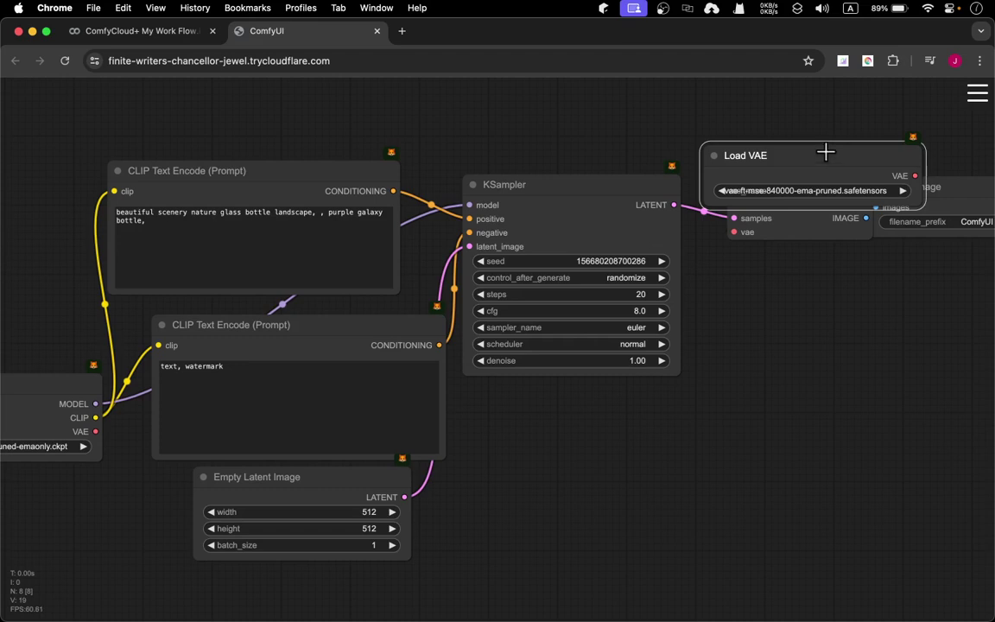
- Move the Load VAE node above the positive prompt's CLIP Text Encode node
drag(824, 152, 586, 396)
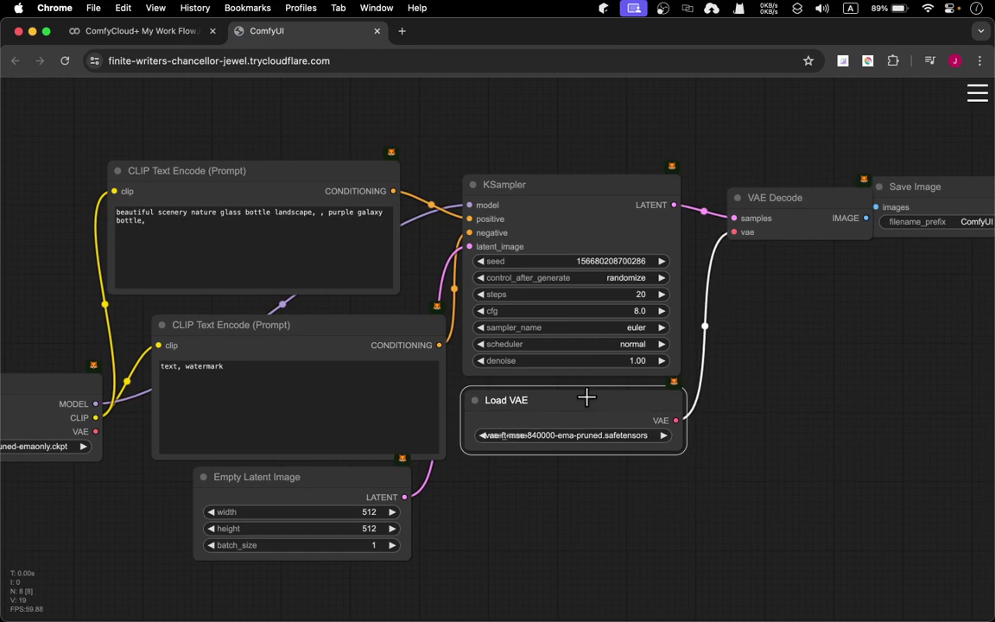
drag(586, 397, 483, 123)
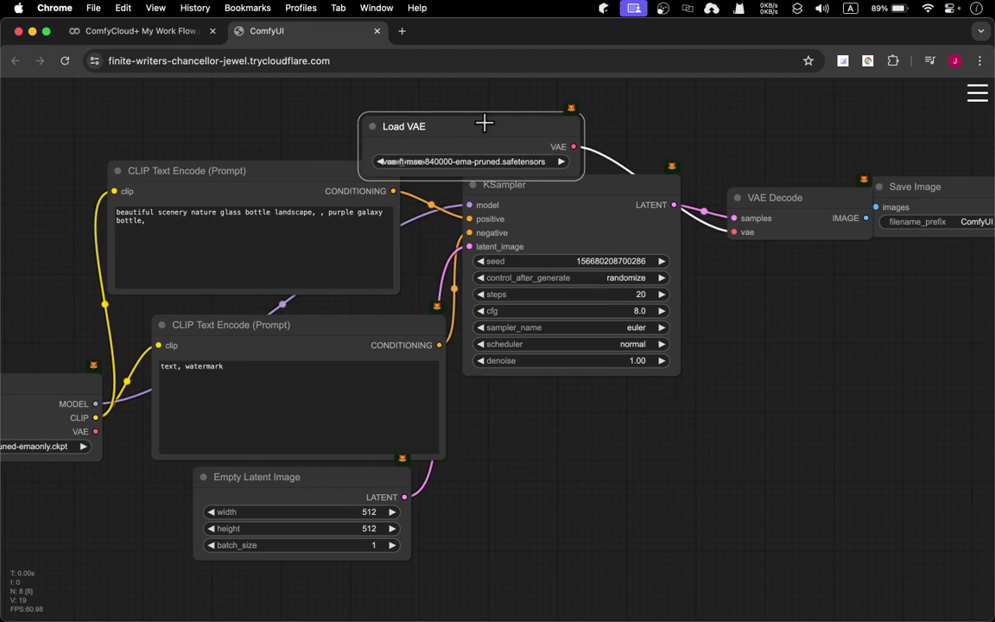
drag(483, 123, 244, 88)
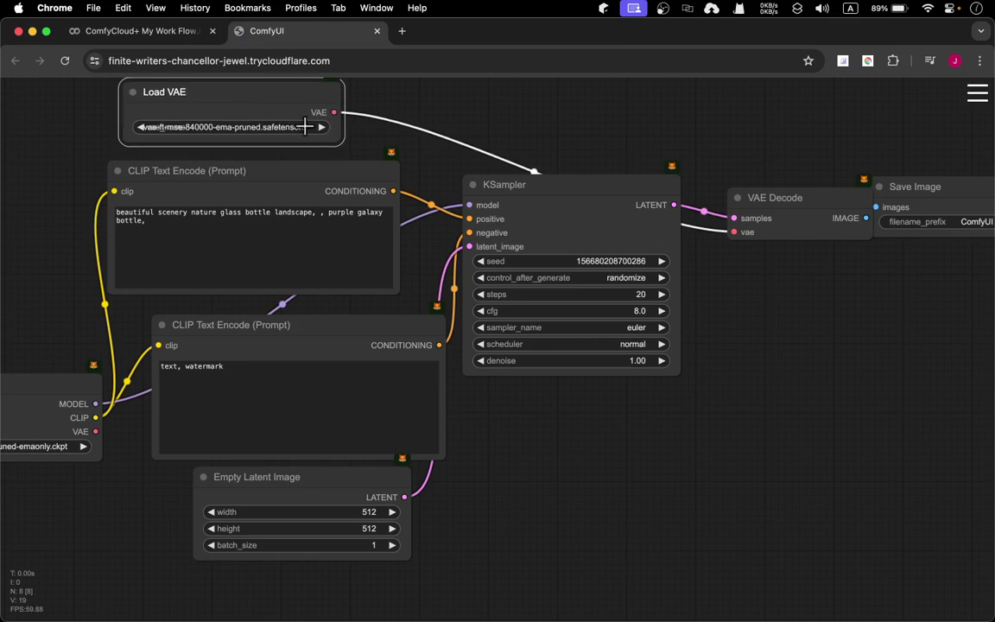
- Place the VAE Decode node directly below KSampler and the Save Image node directly above it
click(717, 315)
drag(781, 204, 571, 401)
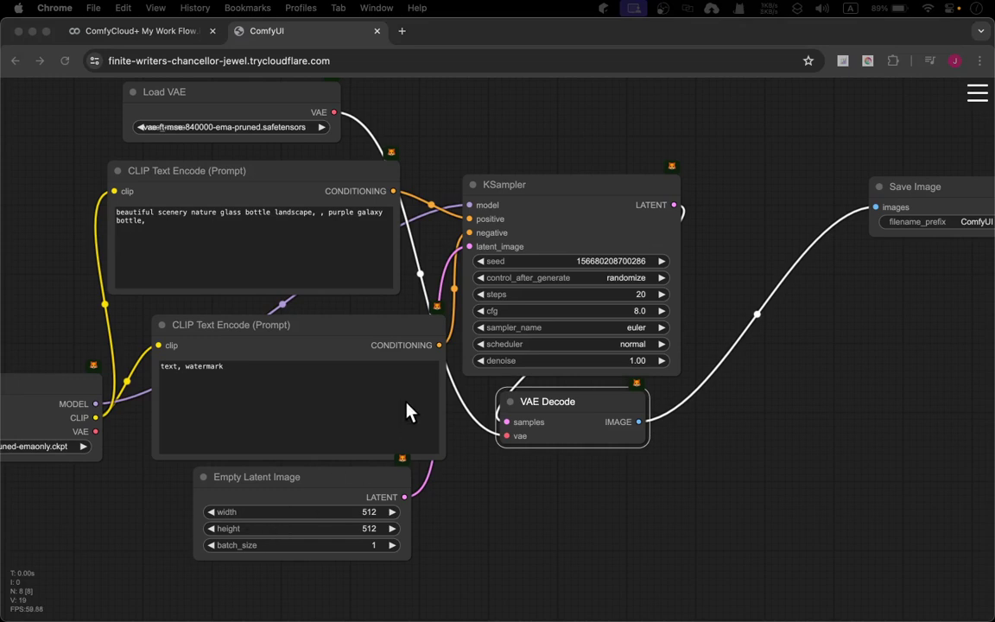
drag(914, 186, 546, 90)
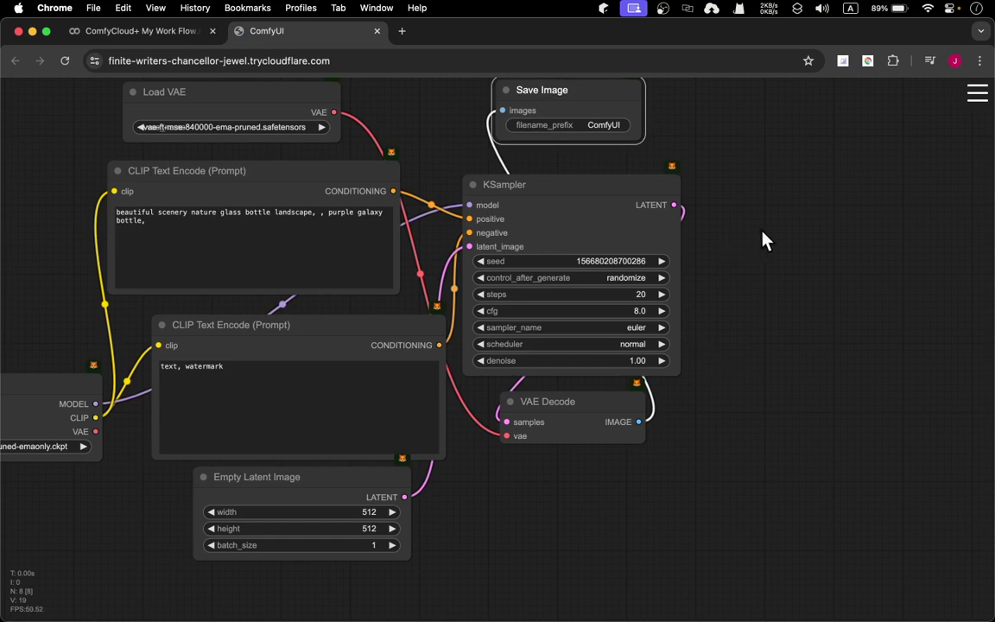
click(535, 226)
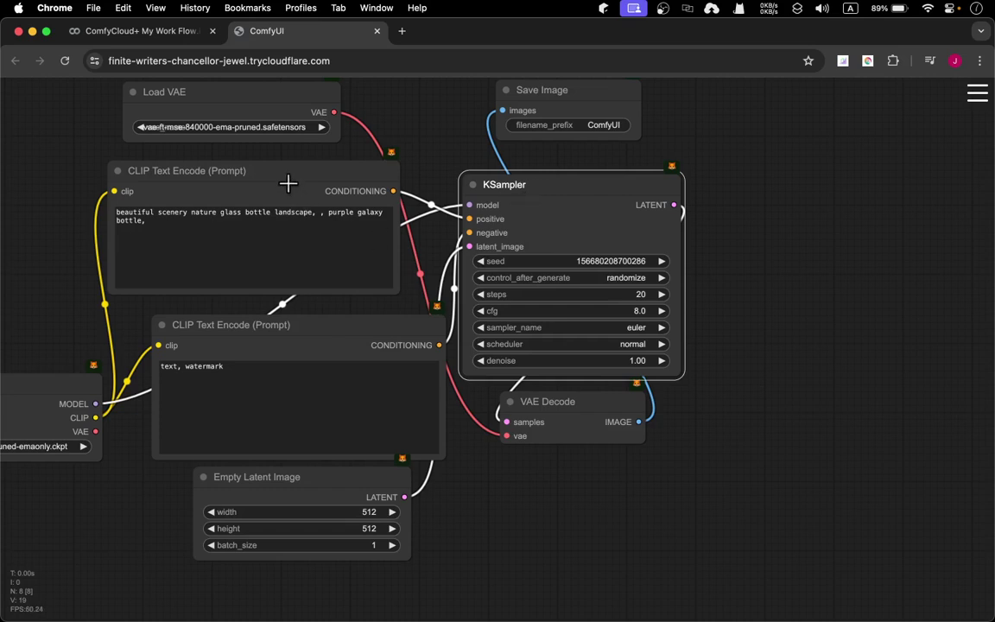
click(260, 169)
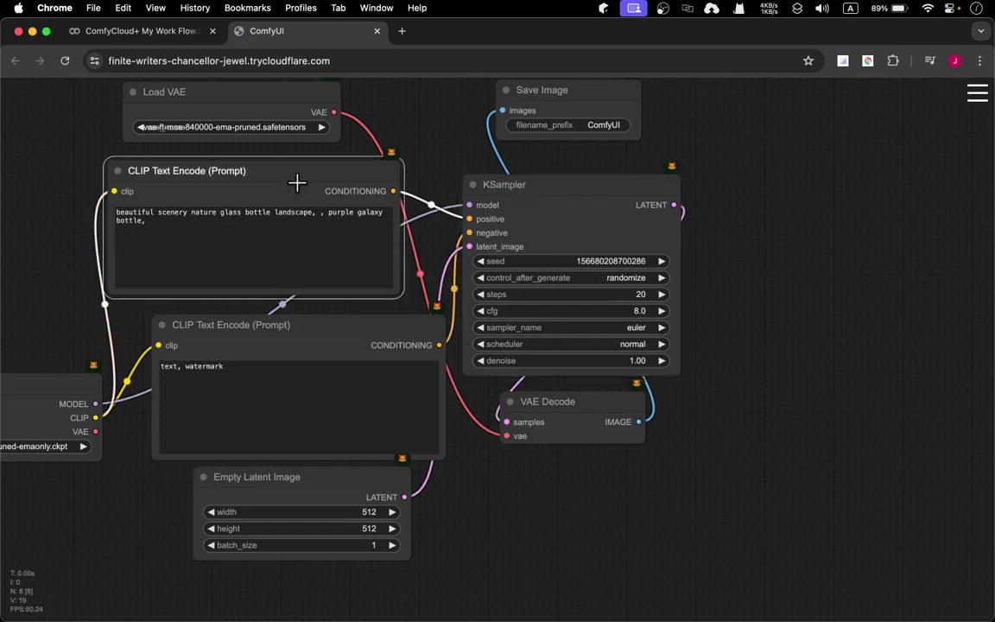
- Stack the positive and negative CLIP Text Encode nodes in a column beneath the VAE Decode node
drag(339, 340, 306, 336)
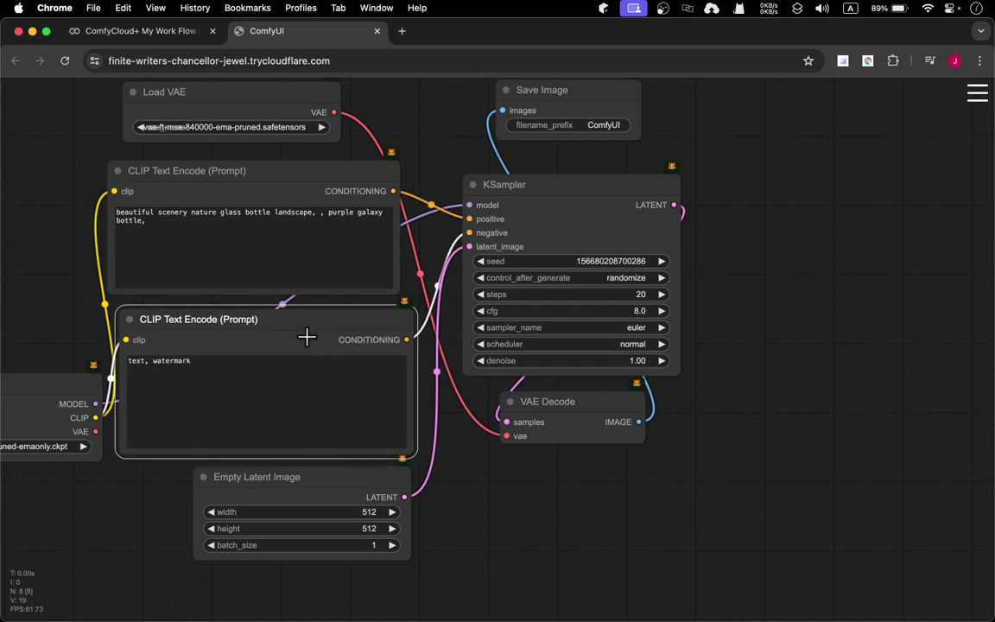
scroll(880, 487, down, 1)
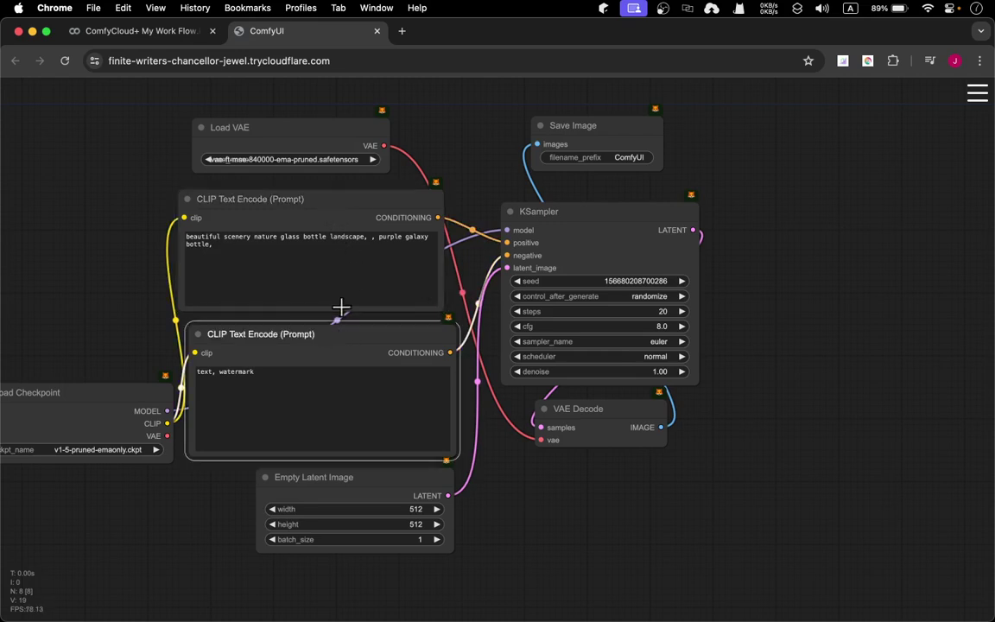
drag(346, 198, 649, 467)
drag(870, 442, 726, 337)
drag(200, 231, 485, 497)
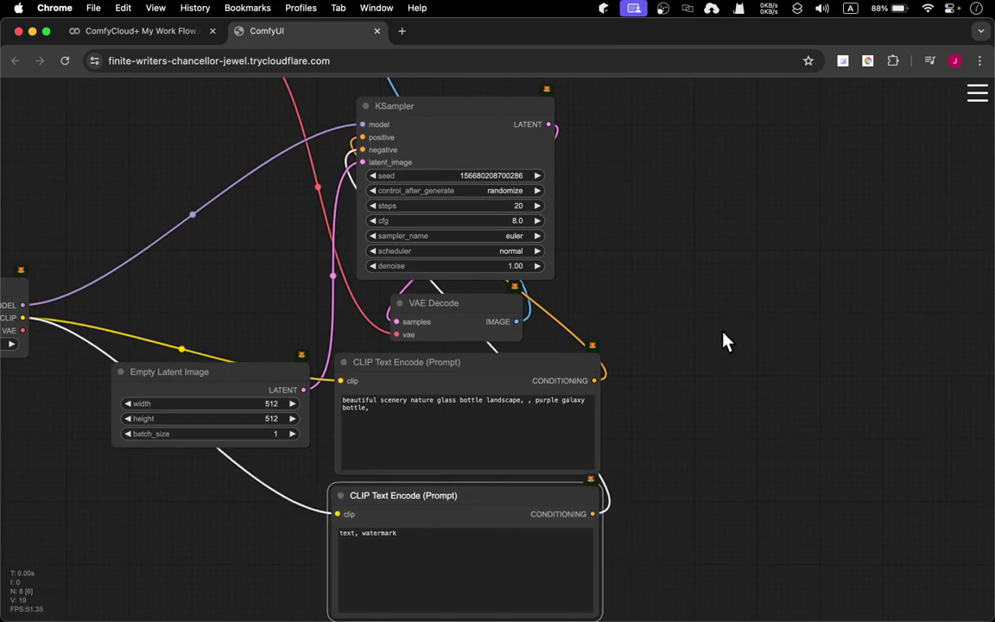
- Review the vertically stacked node column, selecting the Save Image and KSampler nodes in turn
scroll(726, 321, down, 2)
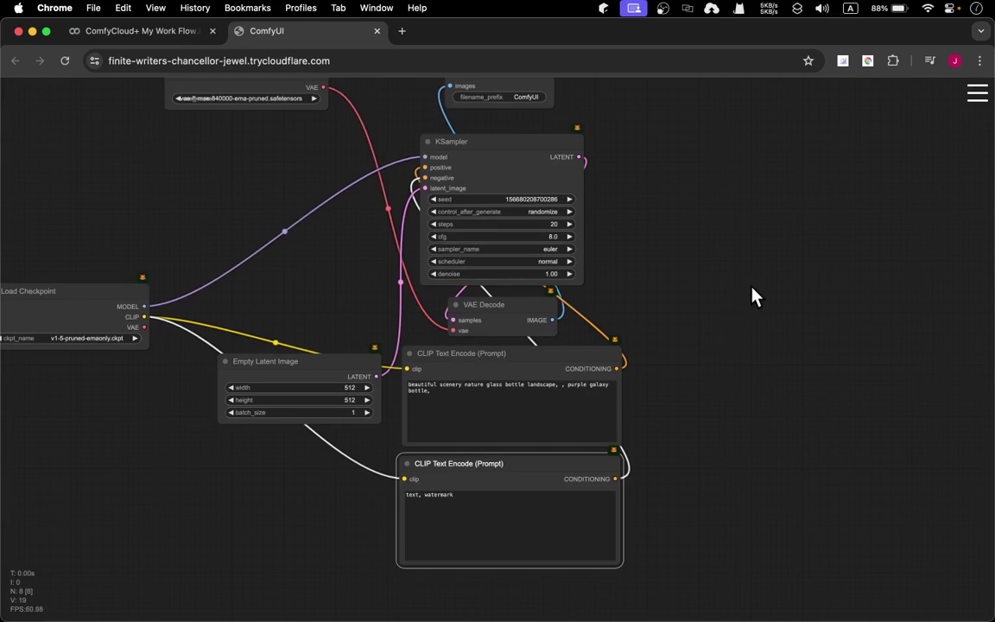
scroll(754, 295, right, 3)
scroll(755, 295, up, 3)
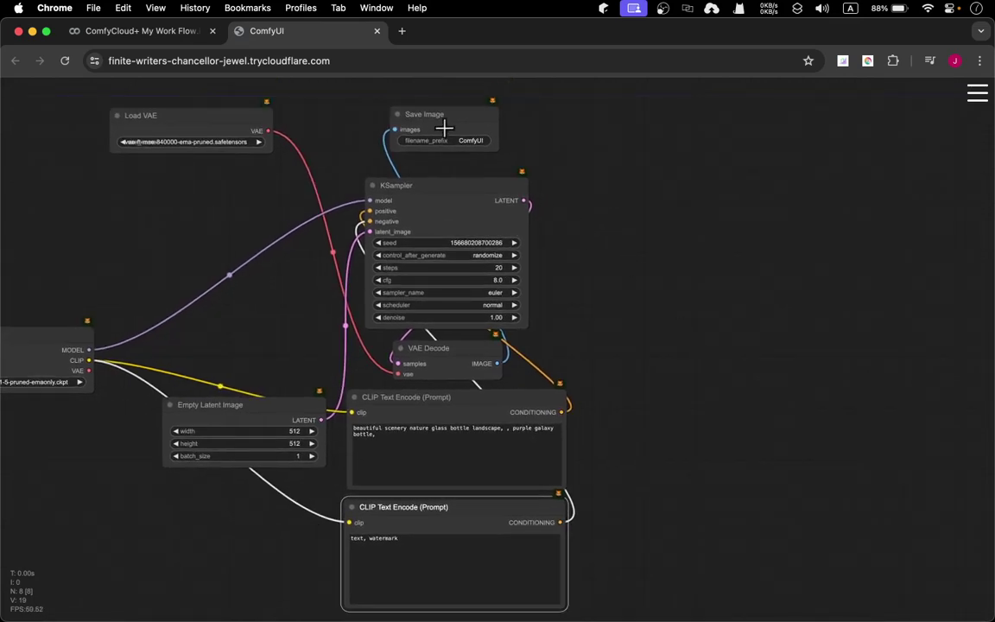
click(446, 111)
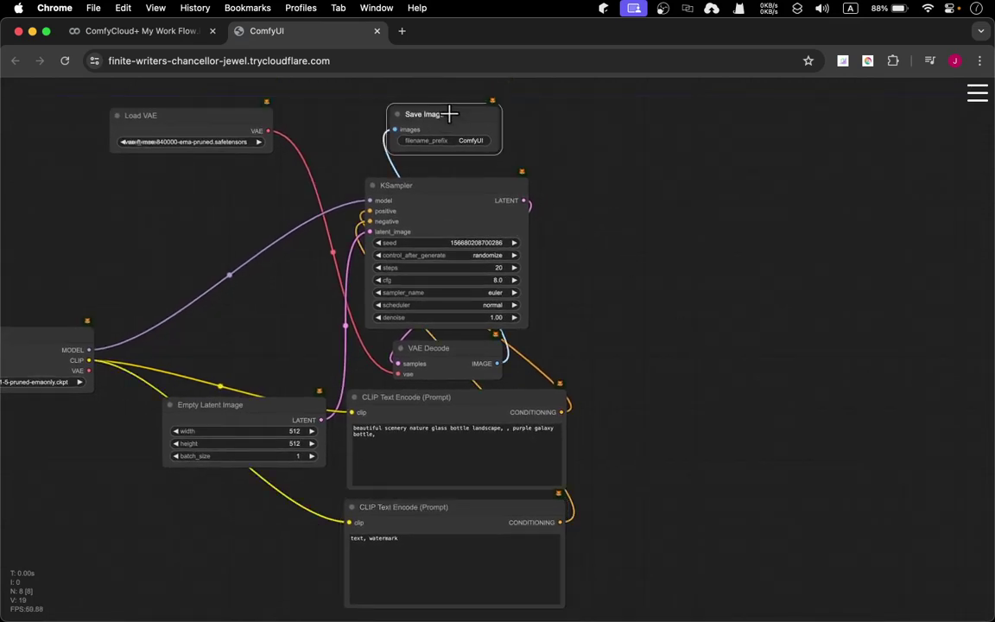
click(442, 201)
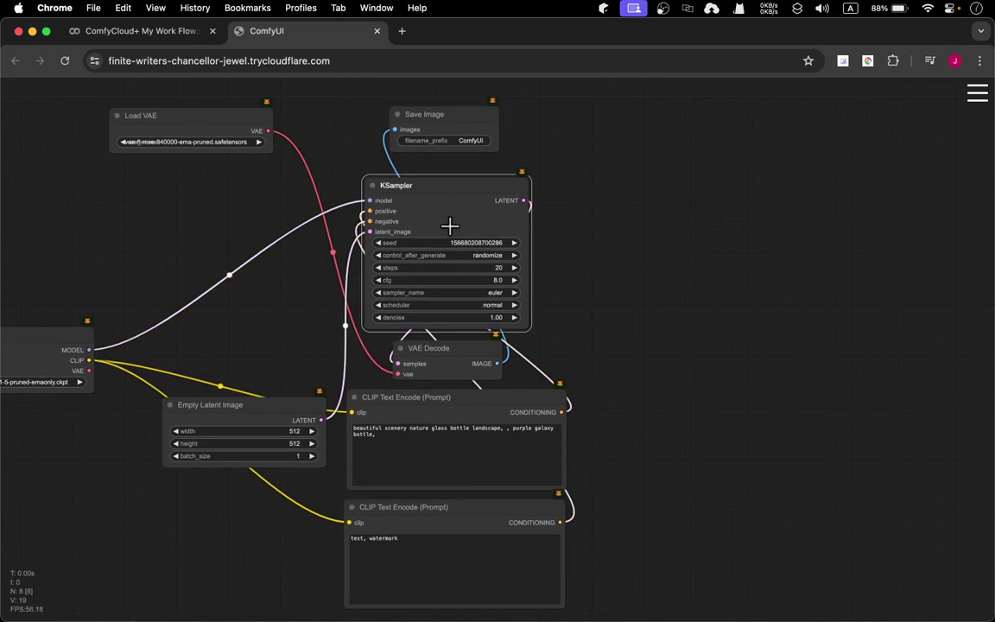
- Try to duplicate the column of Save Image, KSampler, VAE Decode and both CLIP Text Encode nodes without its incoming connections
click(442, 349)
click(441, 409)
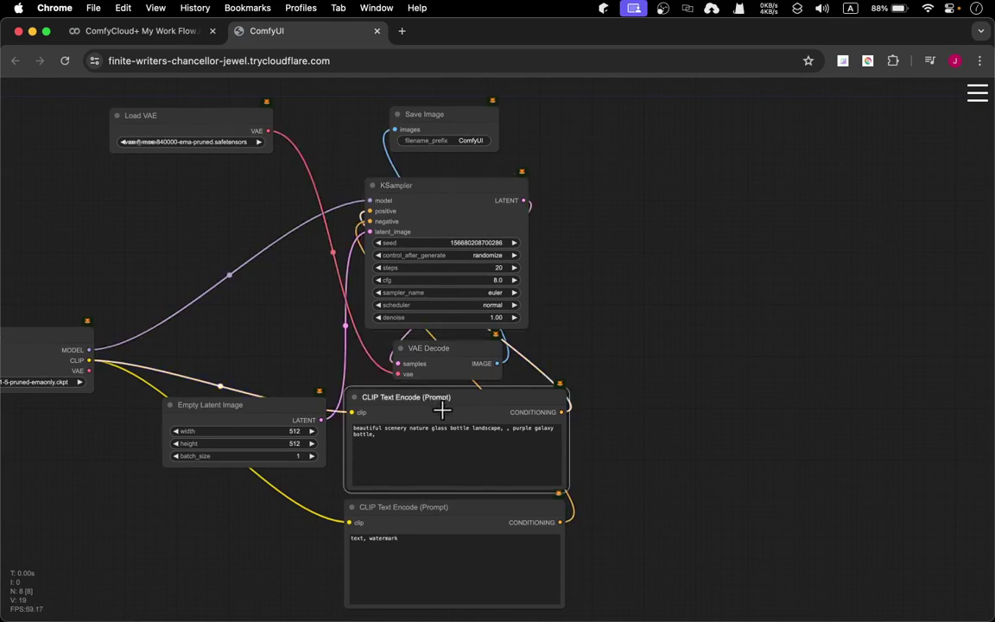
click(434, 506)
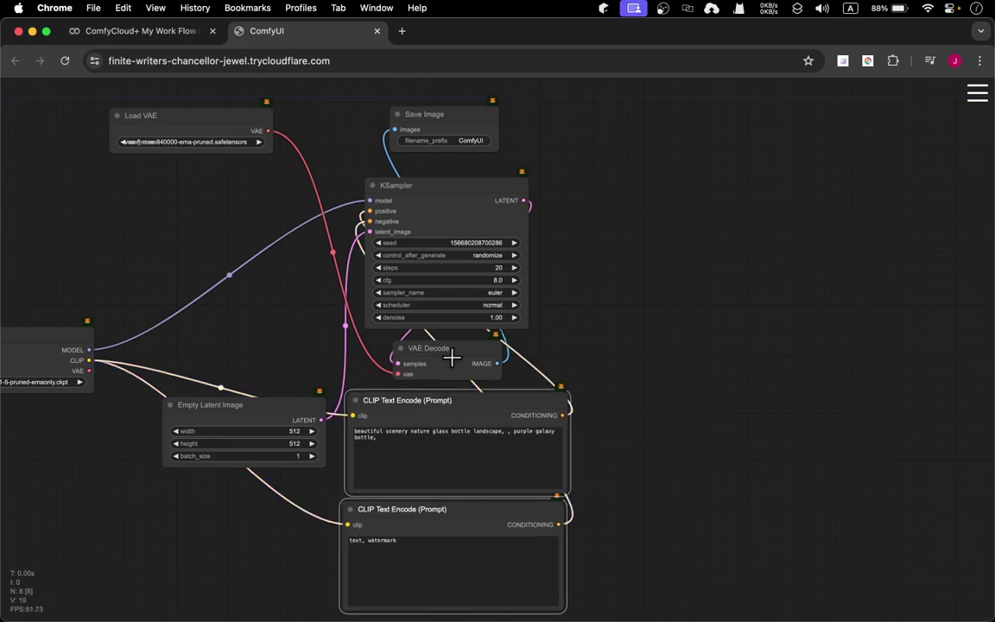
drag(450, 356, 451, 106)
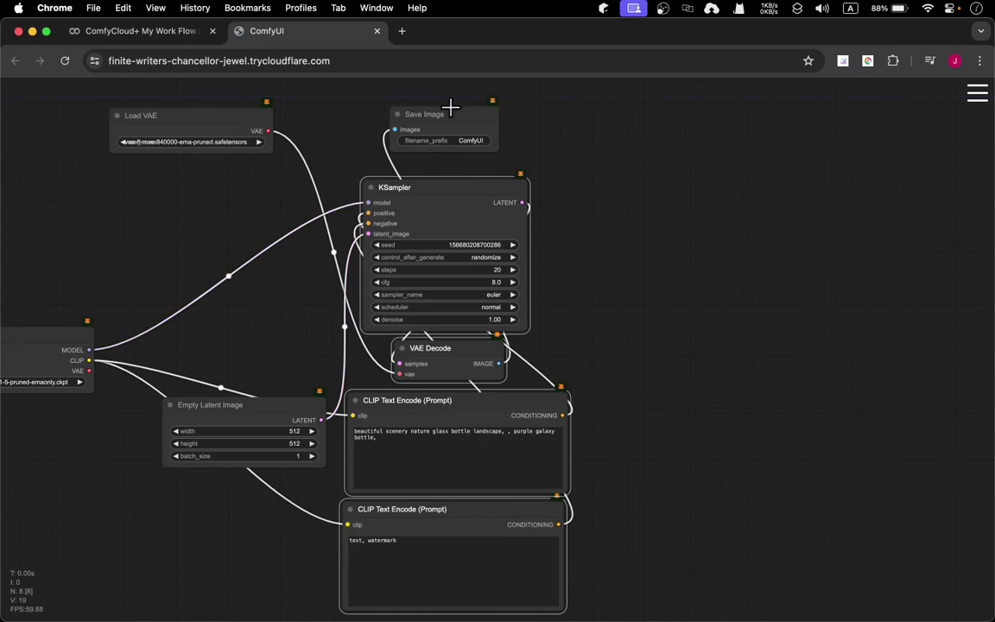
shift+click(450, 106)
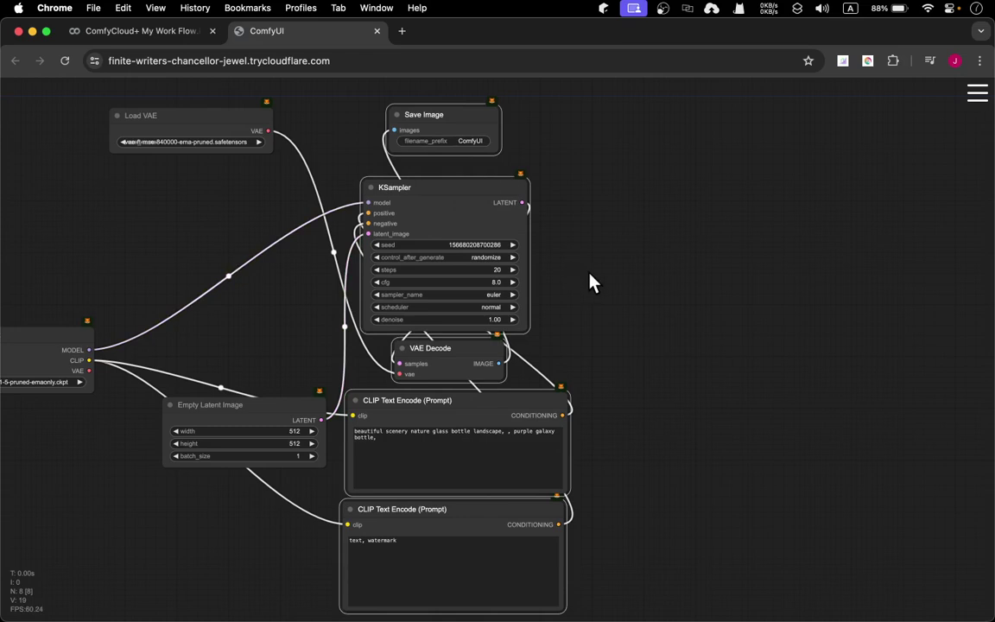
key(ctrl+v)
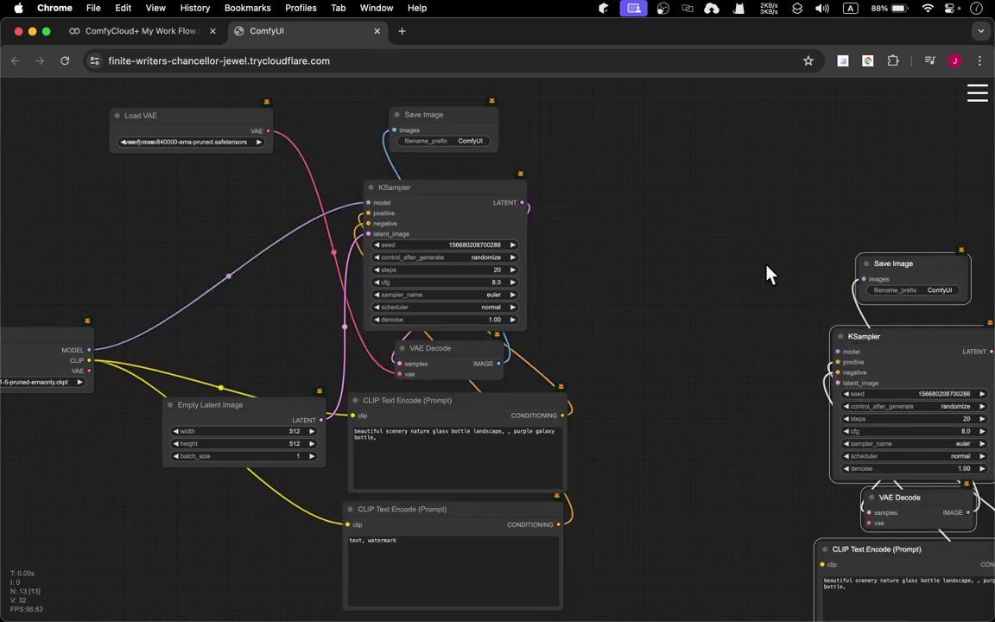
click(666, 284)
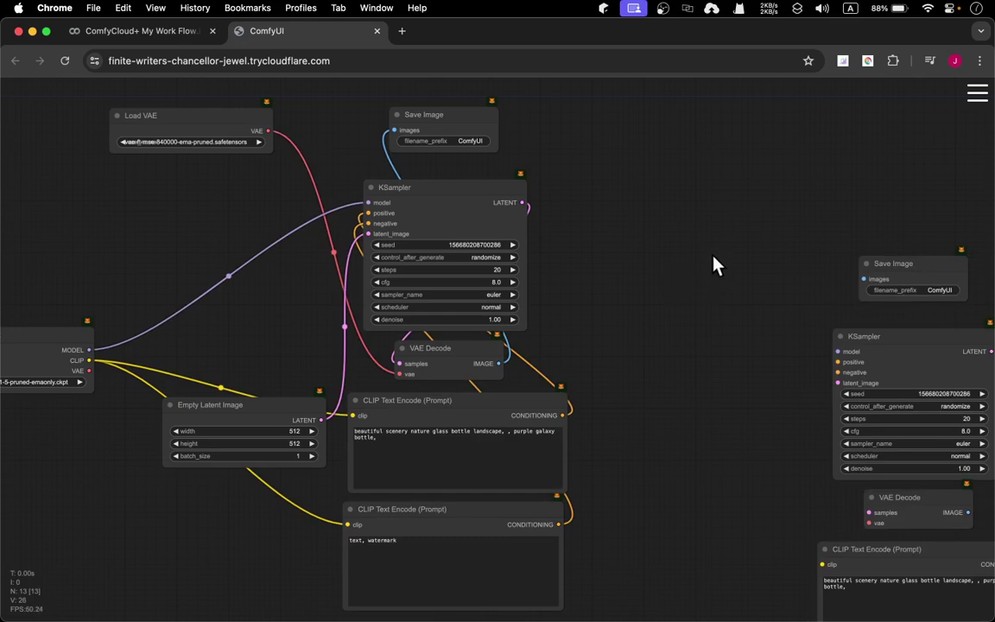
- Undo the pasted copy of the five-node column
key(ctrl+z)
key(ctrl+z)
key(ctrl+z)
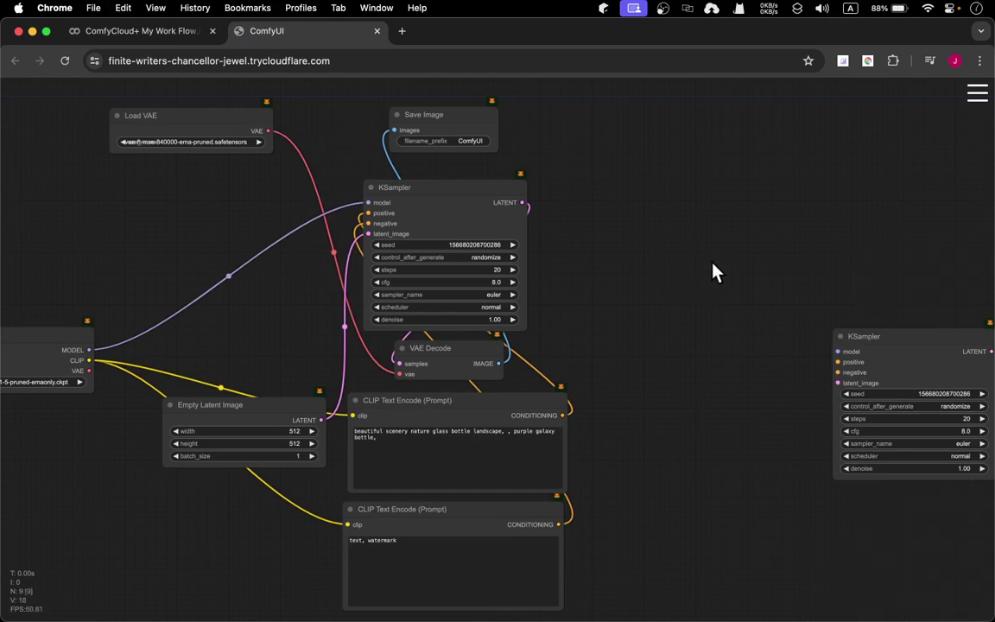
key(ctrl+z)
- Duplicate the Save Image, KSampler, VAE Decode and two CLIP Text Encode nodes together, keeping their incoming connections to the shared loader and latent nodes
click(432, 128)
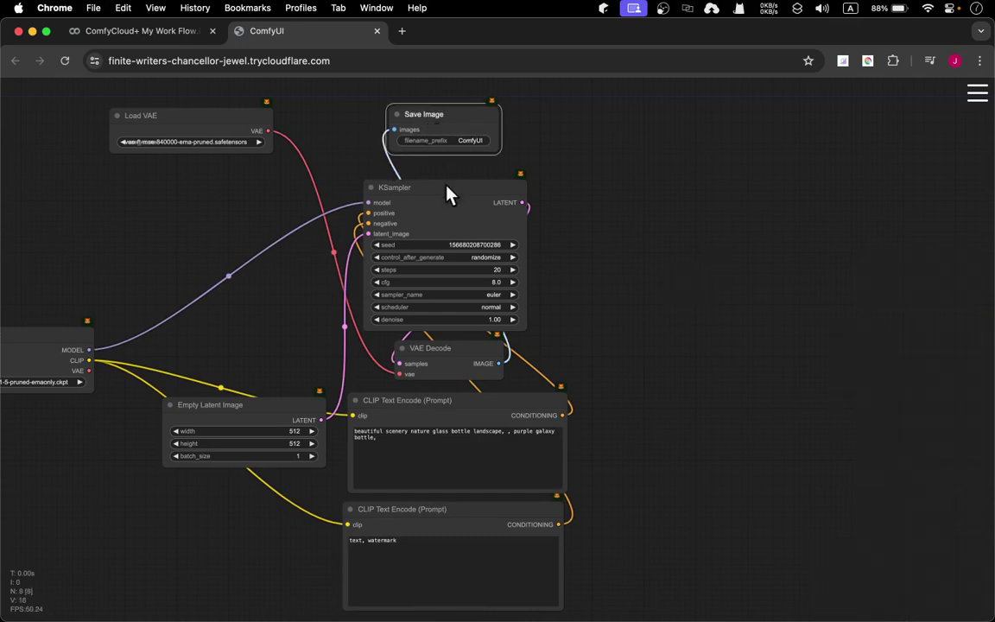
shift+click(406, 194)
shift+click(402, 347)
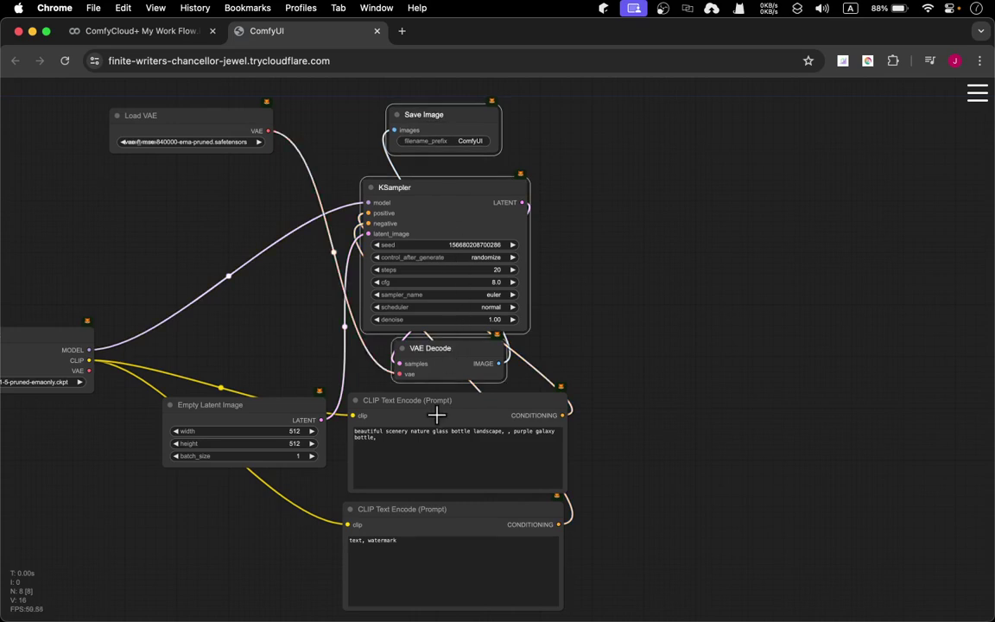
shift+click(434, 421)
shift+click(422, 510)
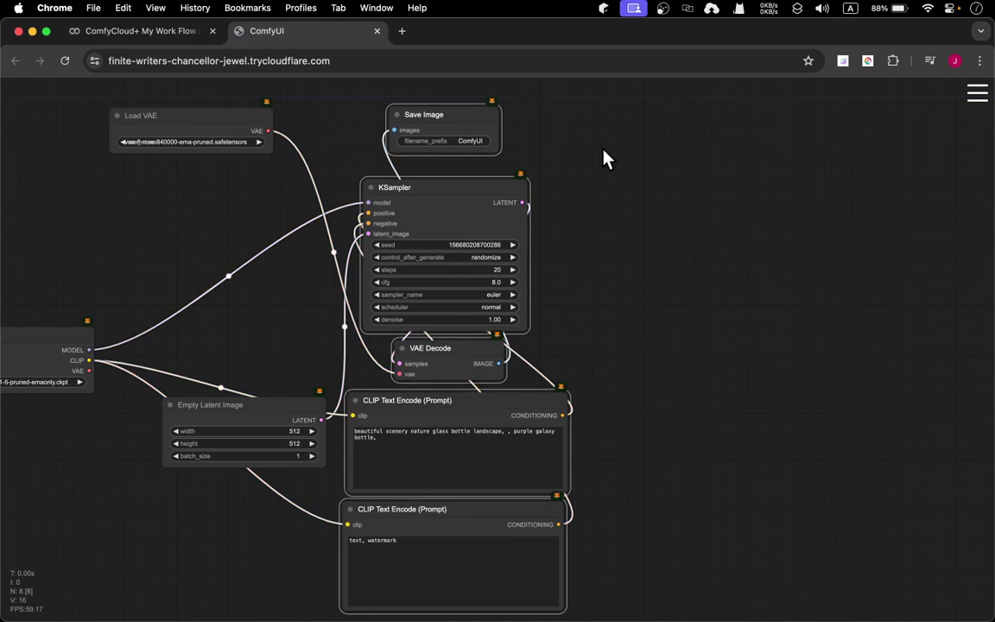
key(super+shift+v)
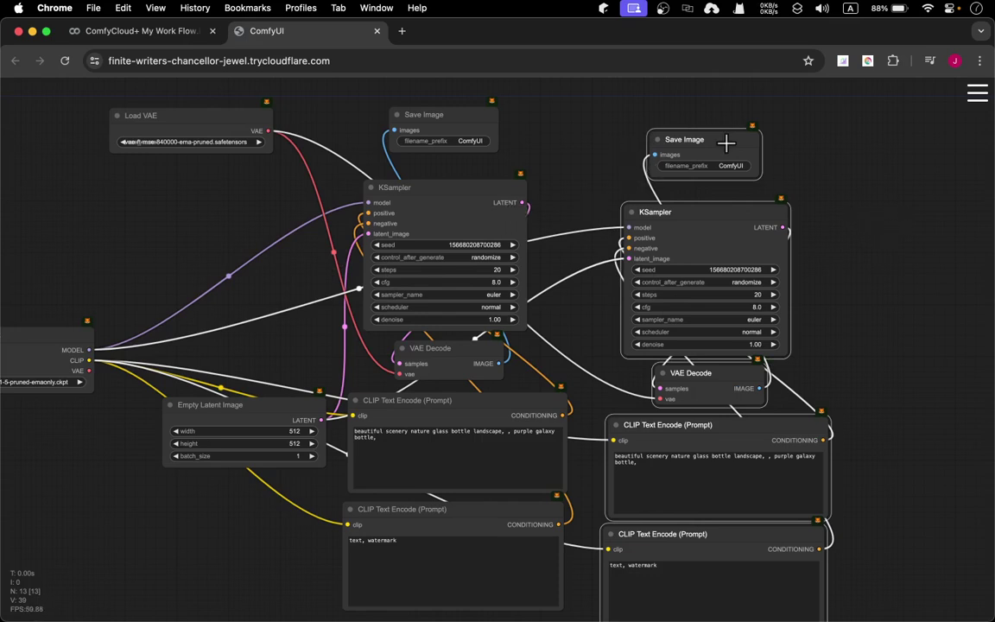
- Arrange the five duplicated nodes in a second column close beside the original, in the same vertical order
drag(711, 146, 653, 116)
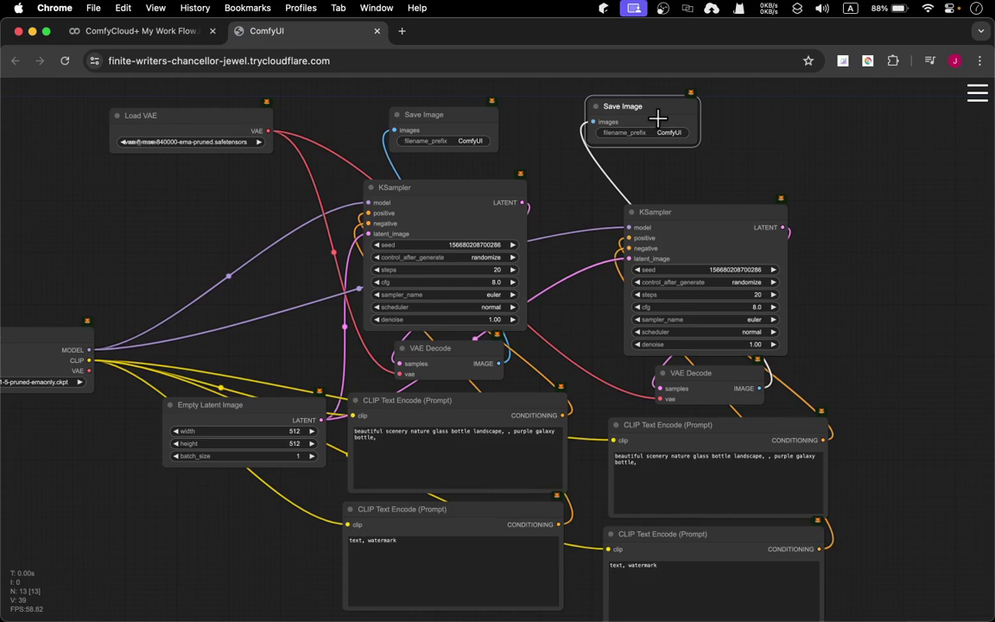
drag(686, 211, 658, 181)
drag(709, 379, 679, 362)
drag(703, 429, 684, 407)
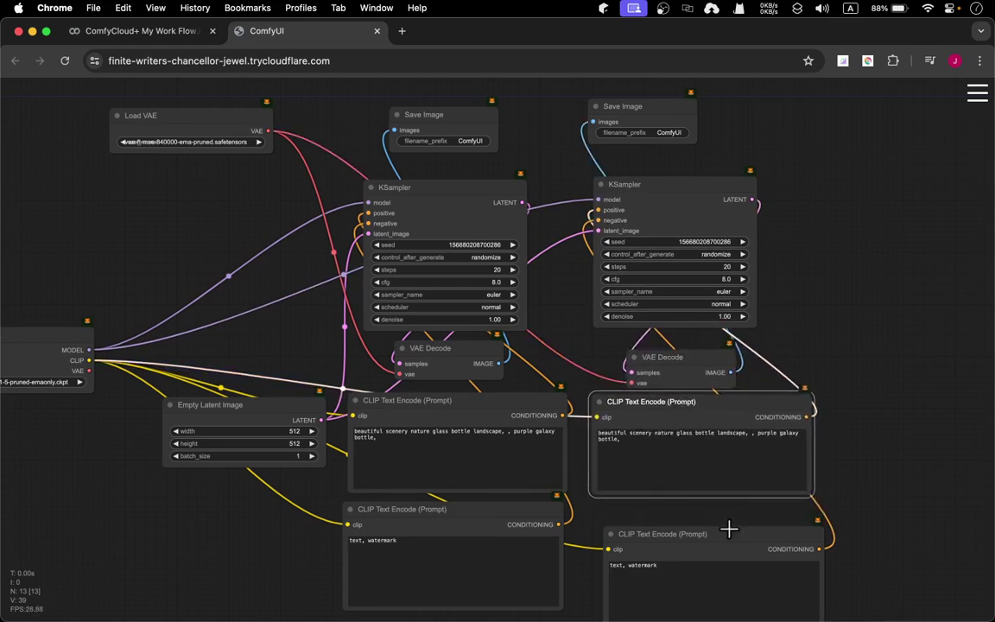
mouse_move(728, 528)
mouse_down()
mouse_move(708, 508)
mouse_move(723, 511)
mouse_up()
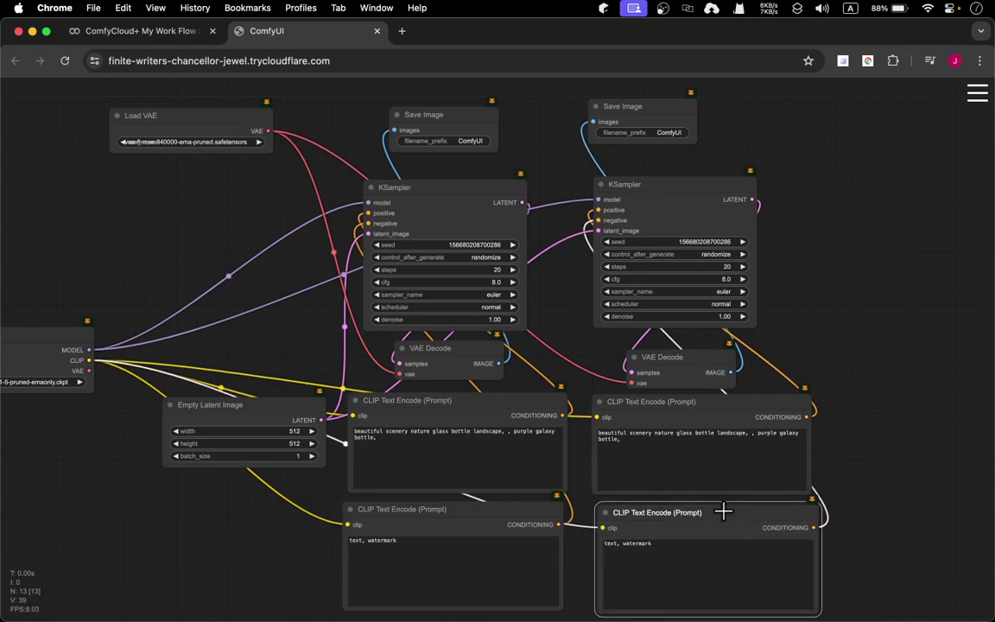
- Copy all five nodes of the second column and paste them as a third set with the incoming connections kept
scroll(903, 400, right, 5)
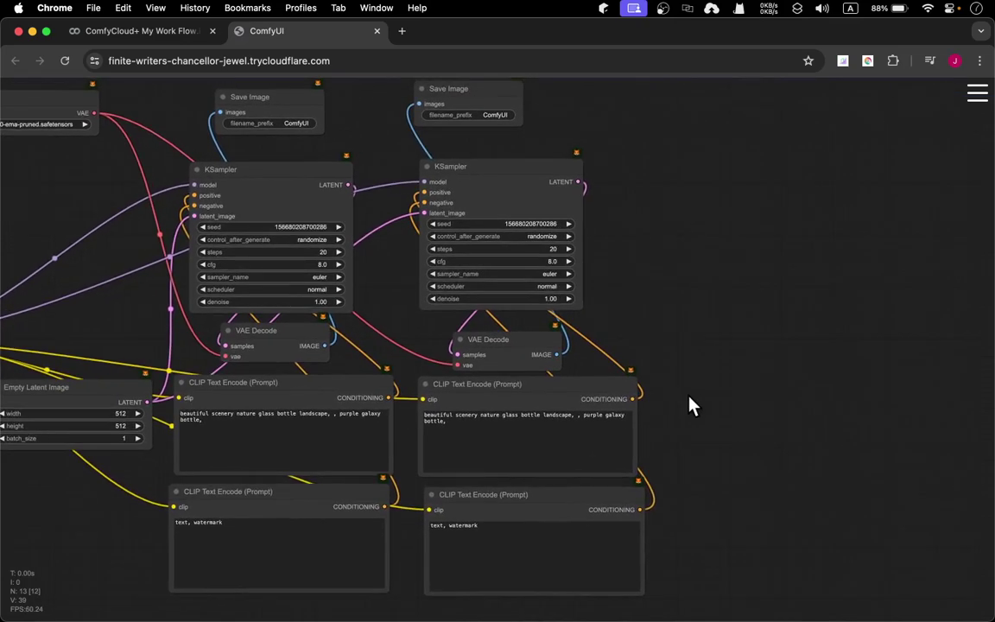
scroll(691, 406, right, 5)
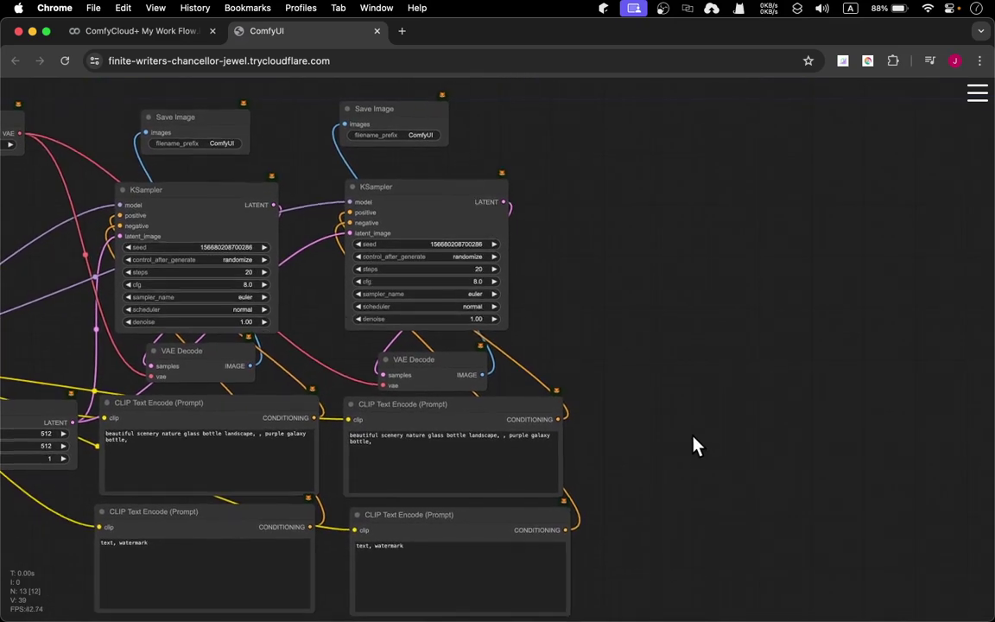
click(477, 528)
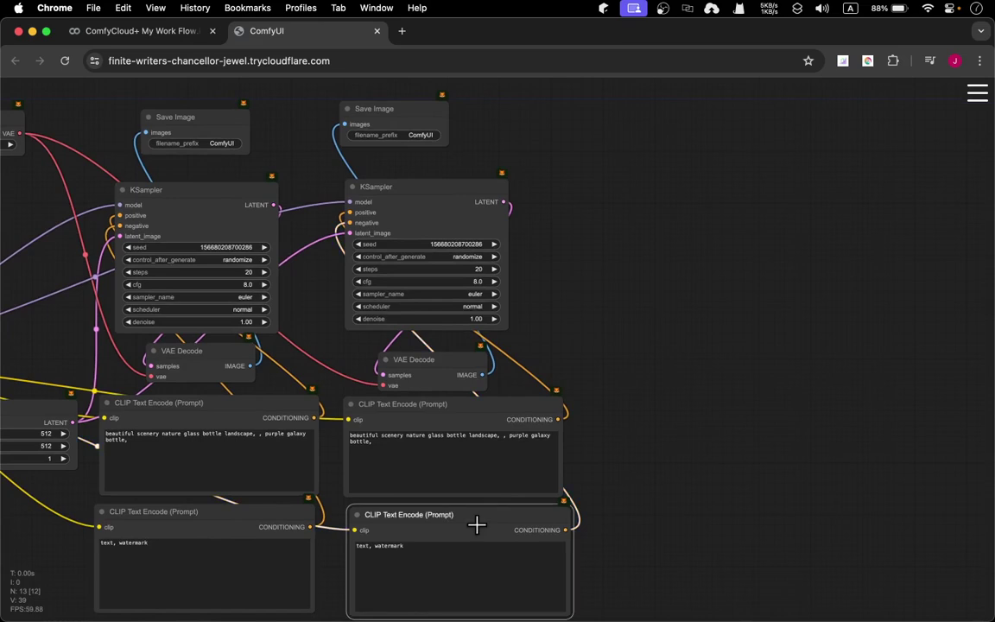
shift+click(452, 406)
shift+click(427, 358)
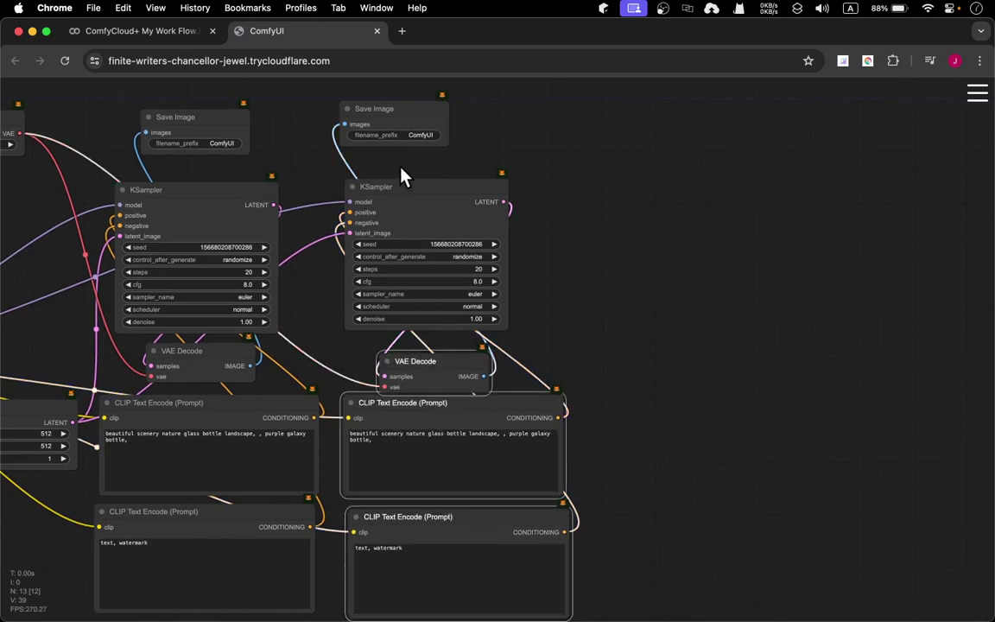
shift+click(405, 186)
shift+click(394, 117)
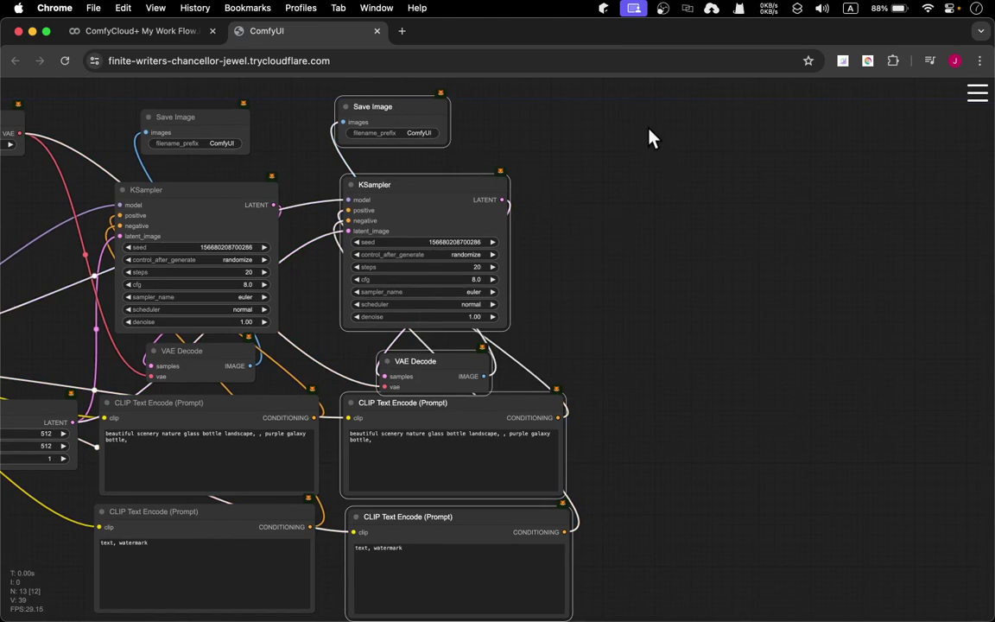
key(ctrl+c)
key(ctrl+shift+v)
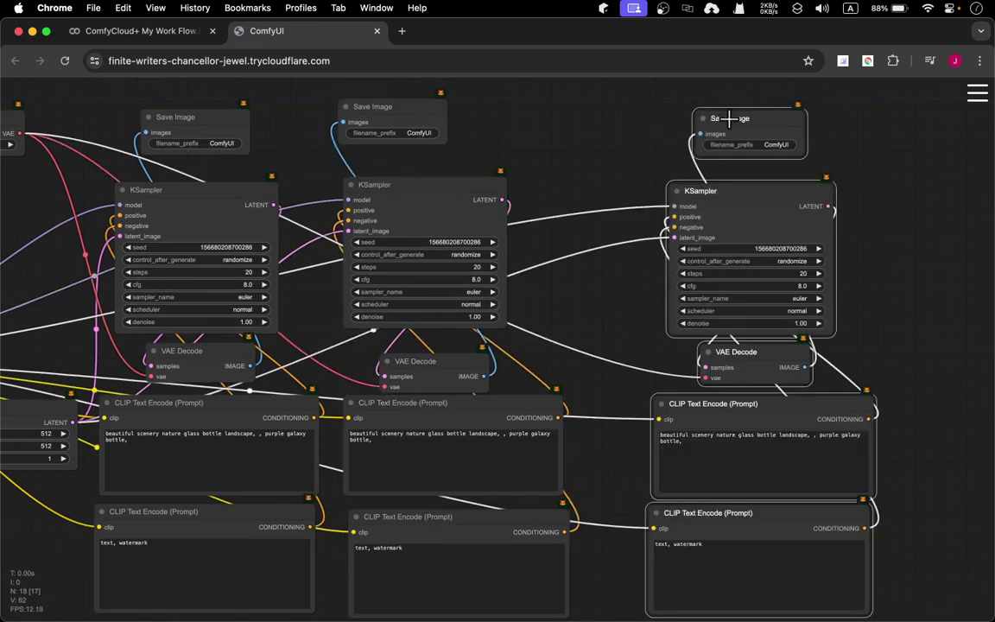
- Move the third set's Save Image, KSampler, VAE Decode and CLIP Text Encode nodes into a column close beside the second
click(643, 102)
drag(730, 118, 603, 105)
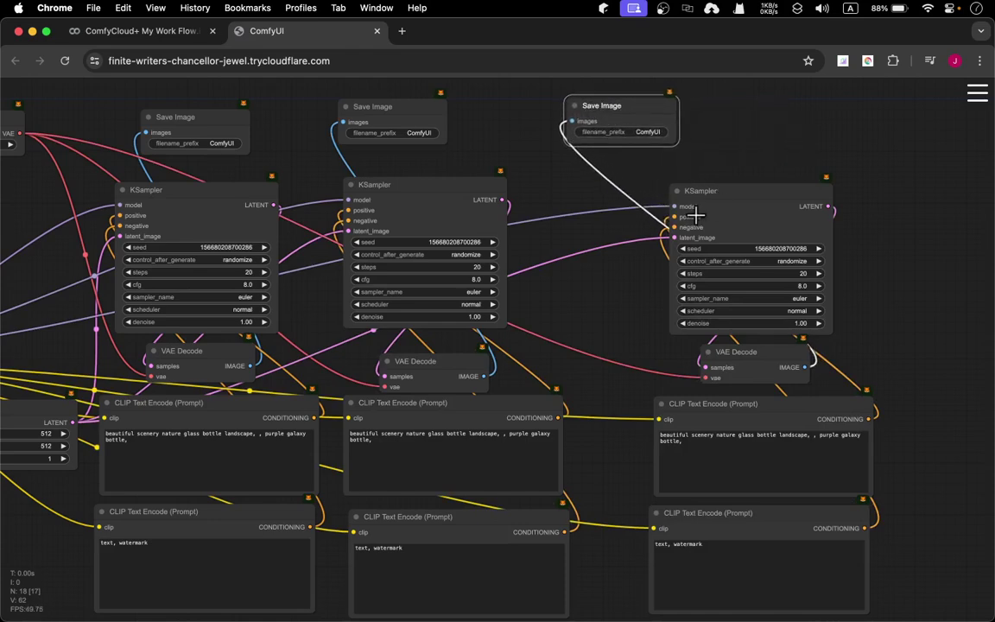
drag(561, 300, 601, 288)
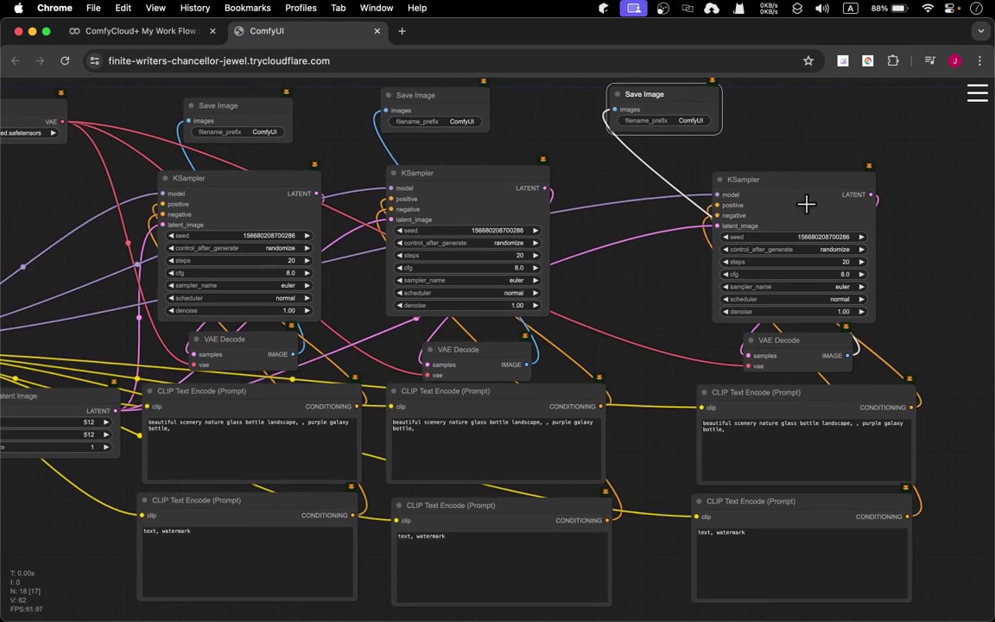
drag(805, 203, 673, 175)
drag(748, 340, 670, 342)
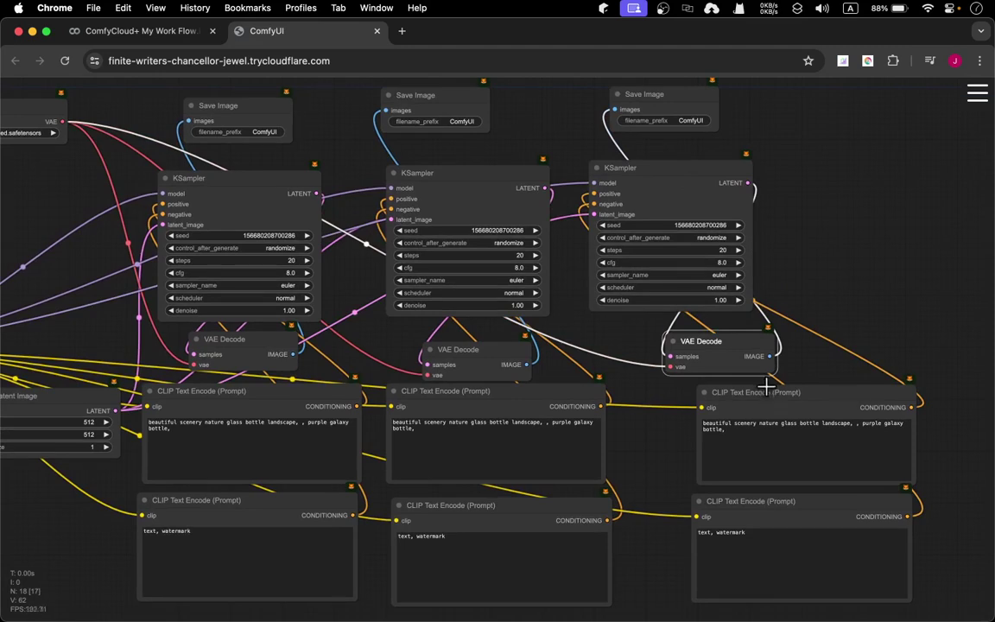
drag(766, 386, 699, 382)
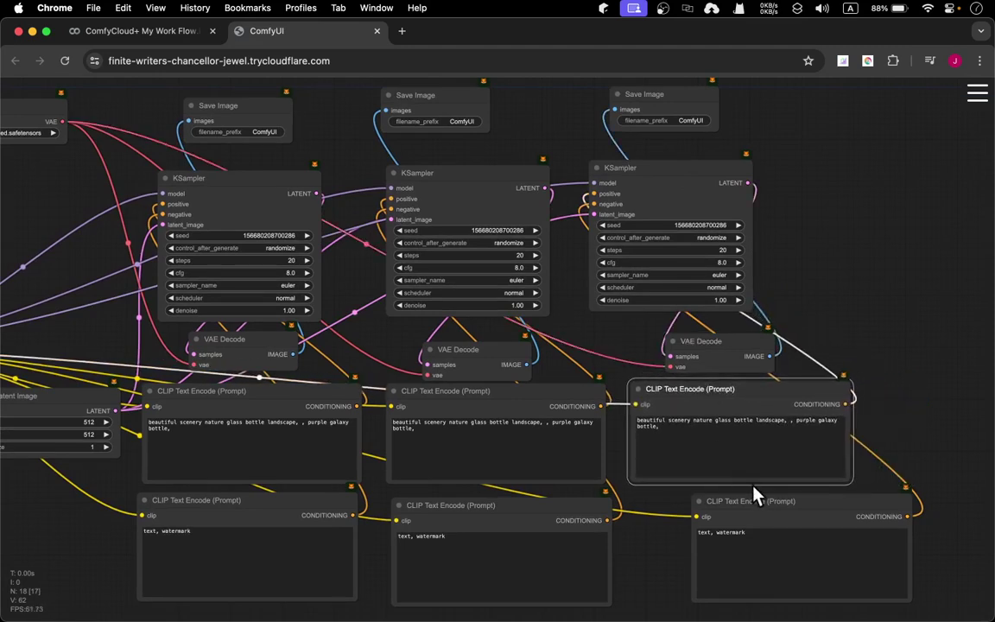
drag(761, 497, 703, 501)
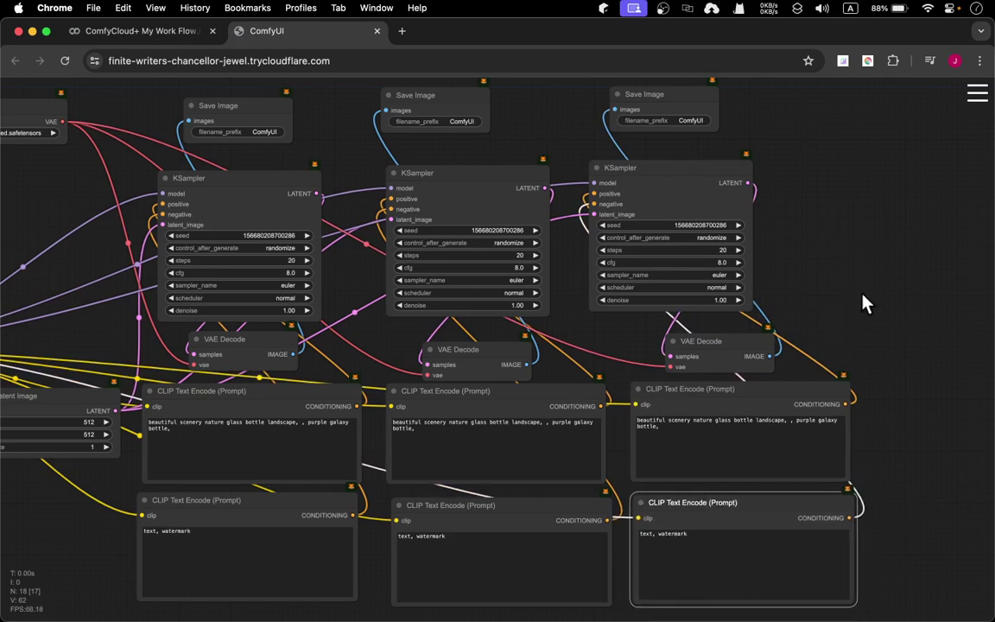
- Copy all five nodes of the third column and paste them as a fourth set with the incoming connections kept
drag(882, 291, 672, 311)
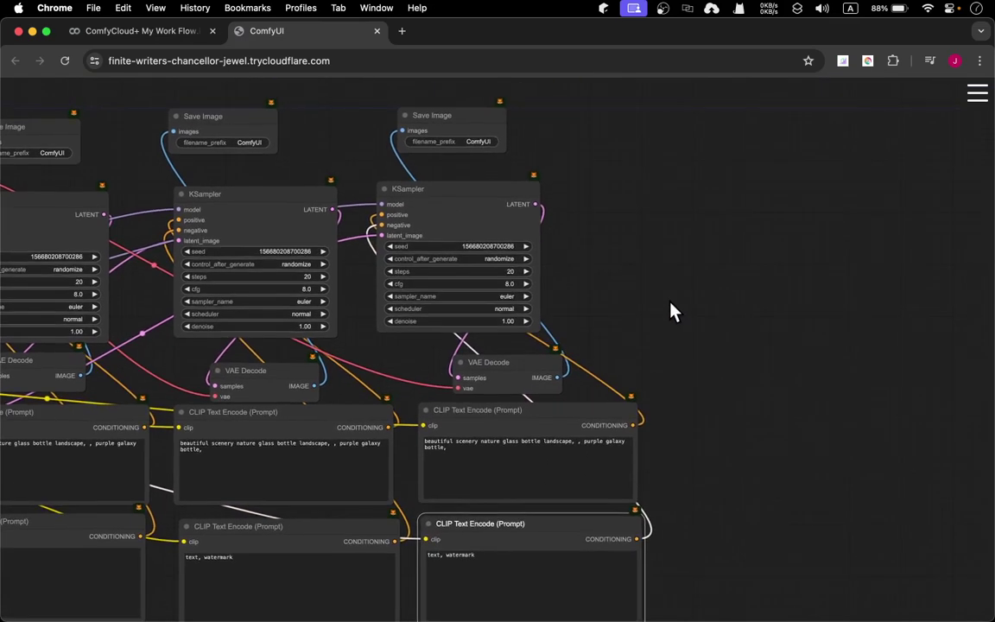
click(434, 117)
shift+click(474, 202)
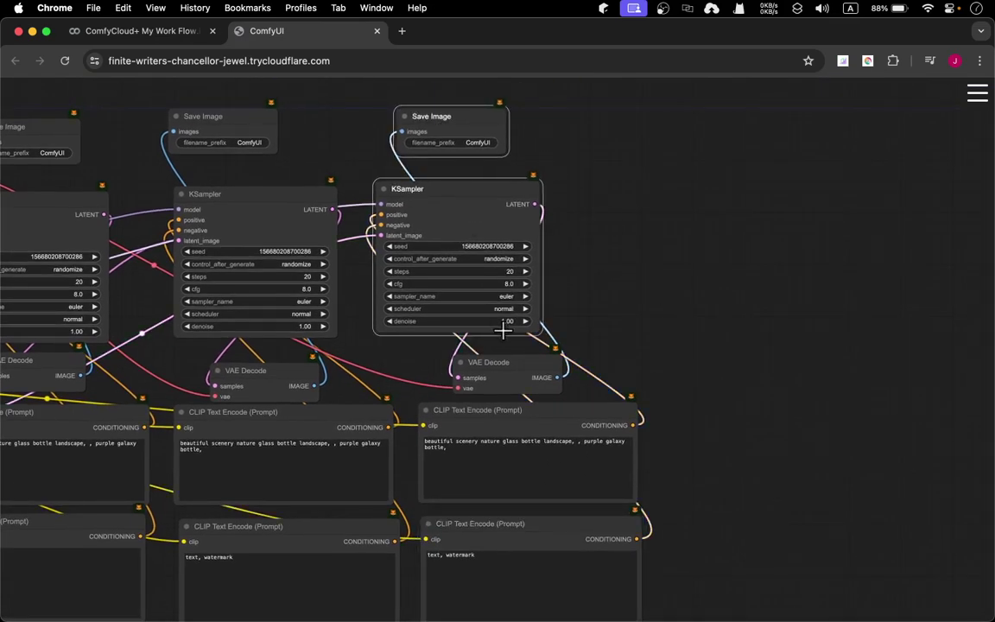
shift+click(506, 359)
shift+click(524, 419)
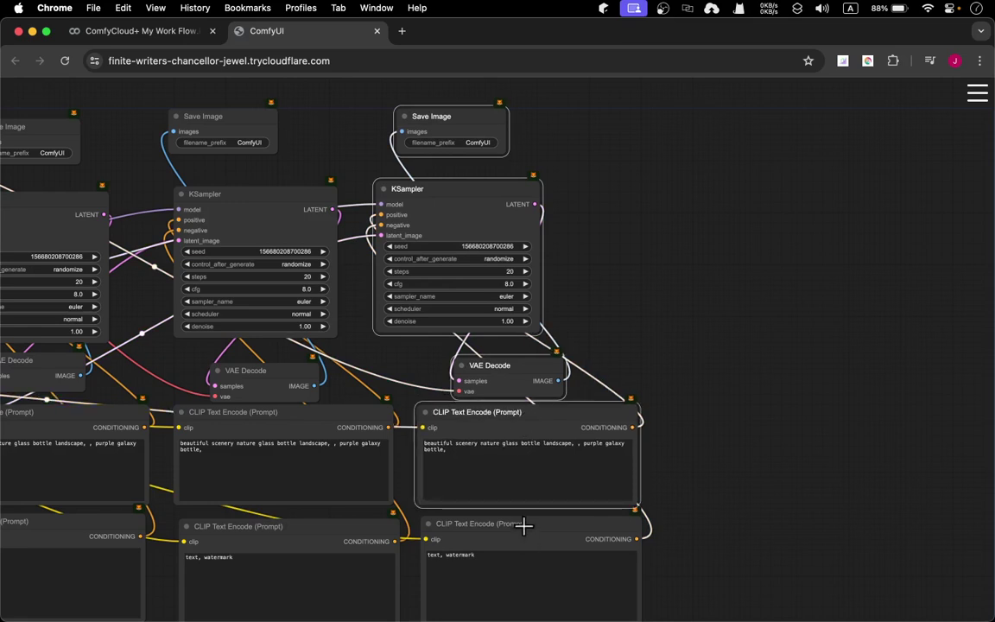
shift+click(523, 525)
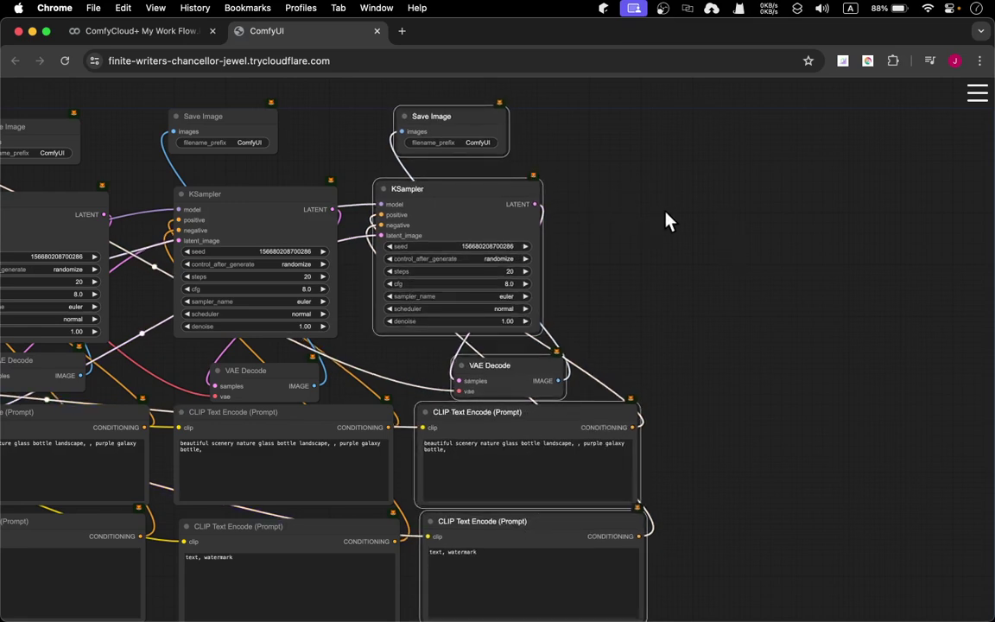
key(ctrl+c)
key(ctrl+v)
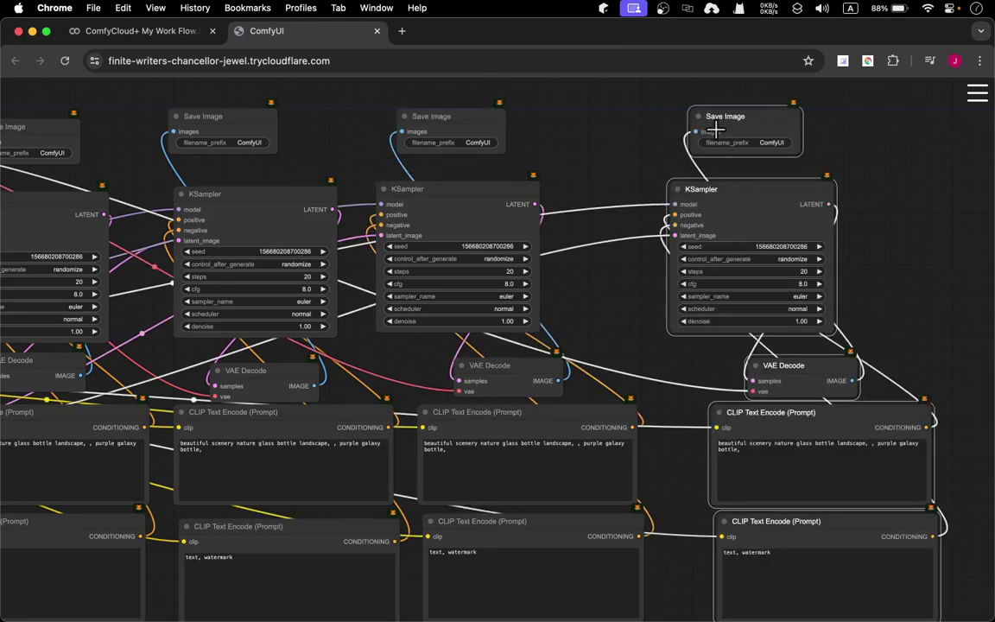
- Arrange the fourth set's Save Image, KSampler, VAE Decode and CLIP Text Encode nodes in a column close beside the third
drag(730, 119, 667, 108)
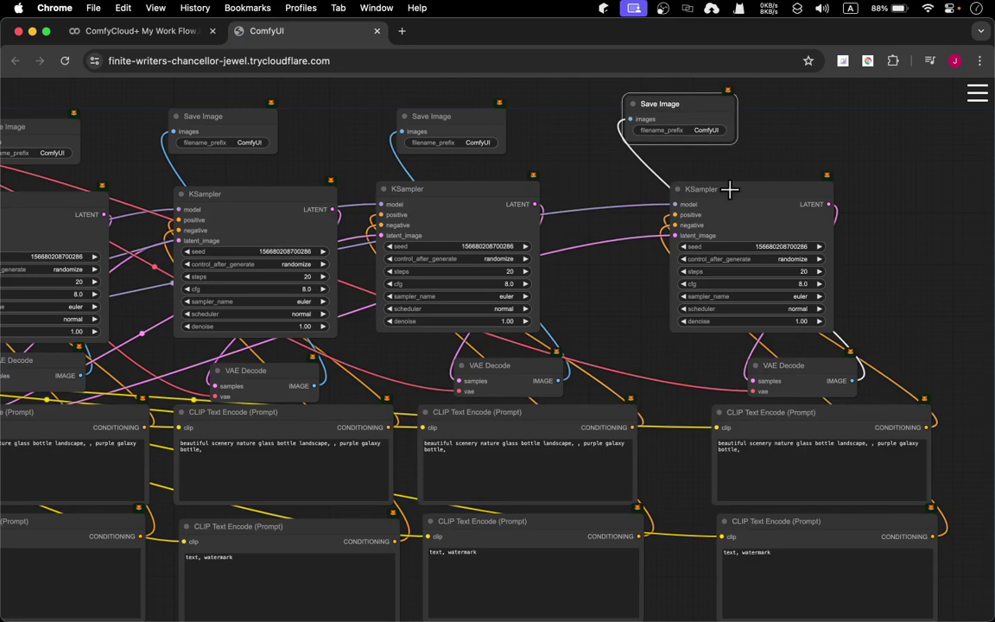
drag(731, 189, 674, 182)
drag(773, 365, 708, 349)
click(754, 404)
drag(753, 404, 710, 403)
drag(782, 531, 740, 530)
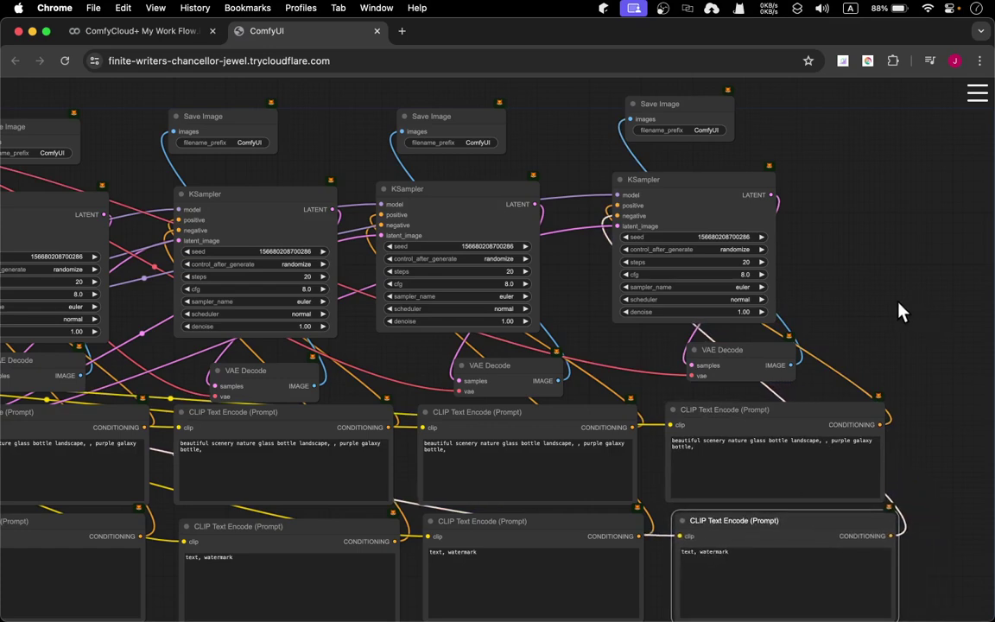
- Append "at night" to the upper text prompt of the second column
scroll(915, 298, down, 3)
scroll(915, 298, left, 3)
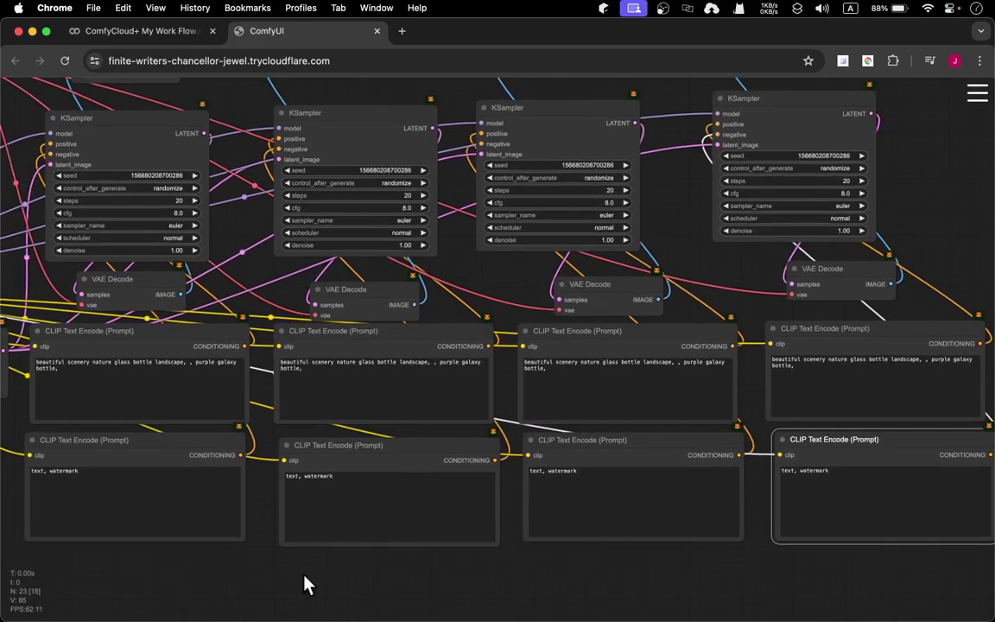
scroll(260, 595, left, 5)
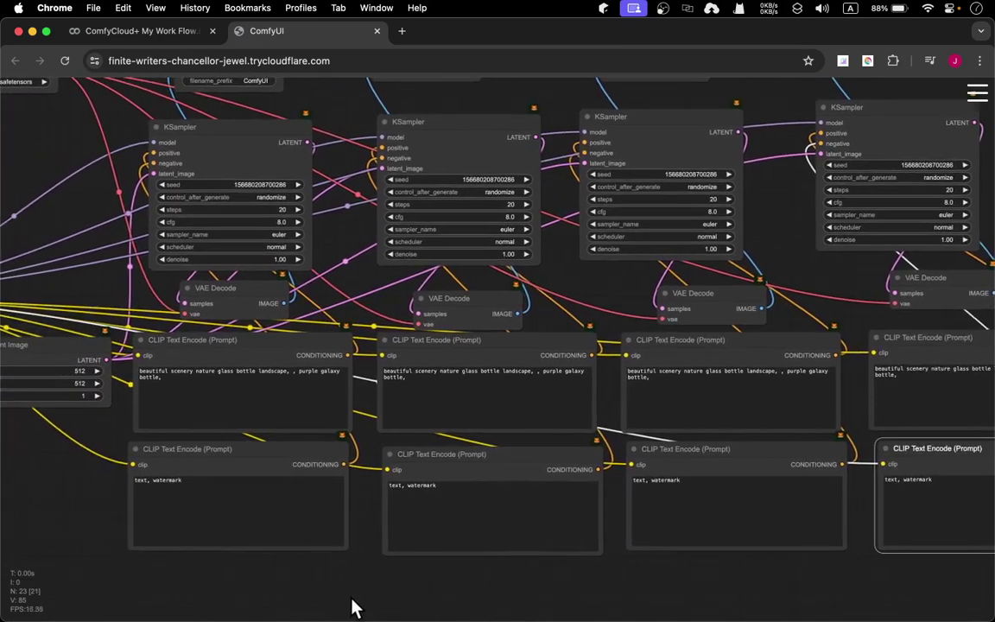
scroll(167, 360, down, 2)
scroll(171, 367, up, 5)
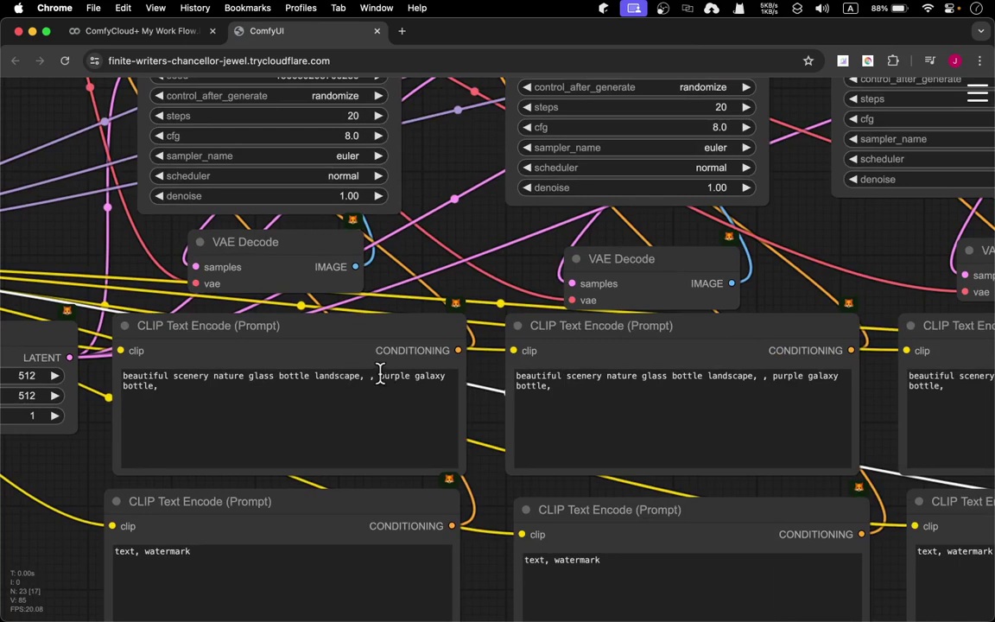
click(308, 391)
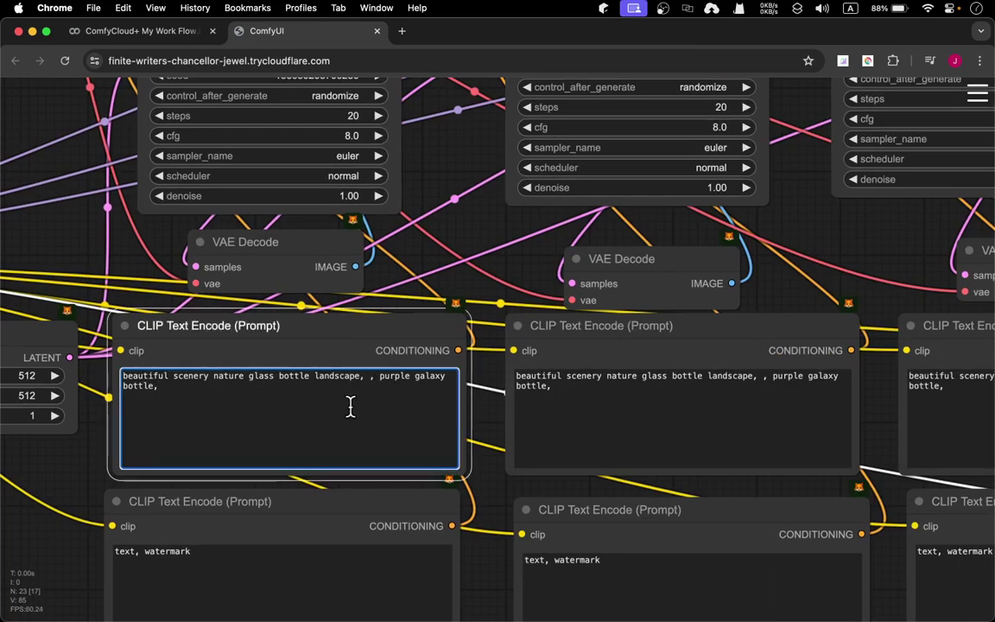
click(602, 391)
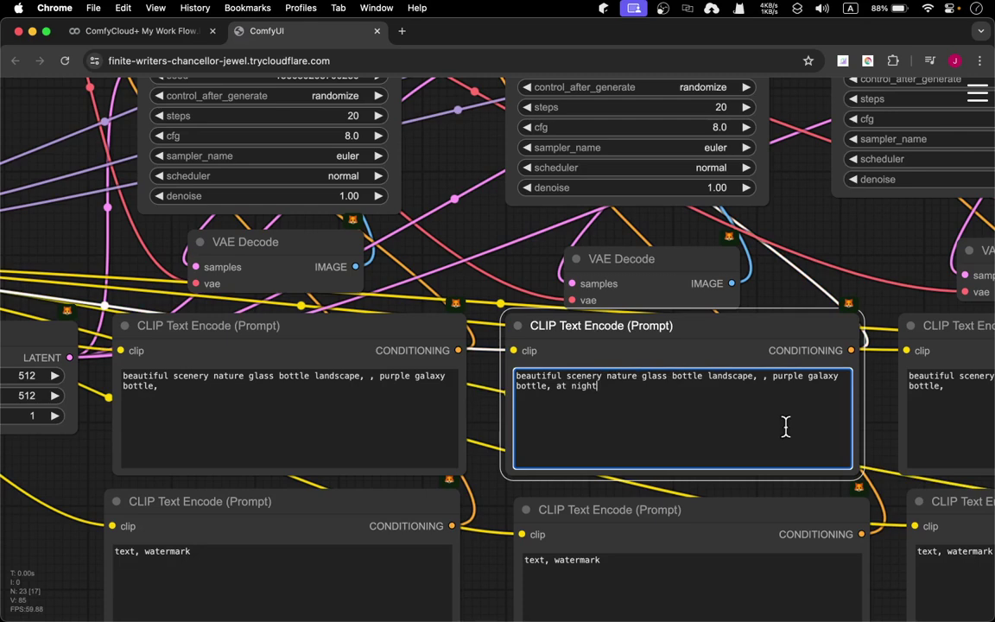
- Append "it snows" to the third column's upper text prompt and "it rains" to the fourth column's upper text prompt
drag(890, 386, 471, 347)
click(575, 339)
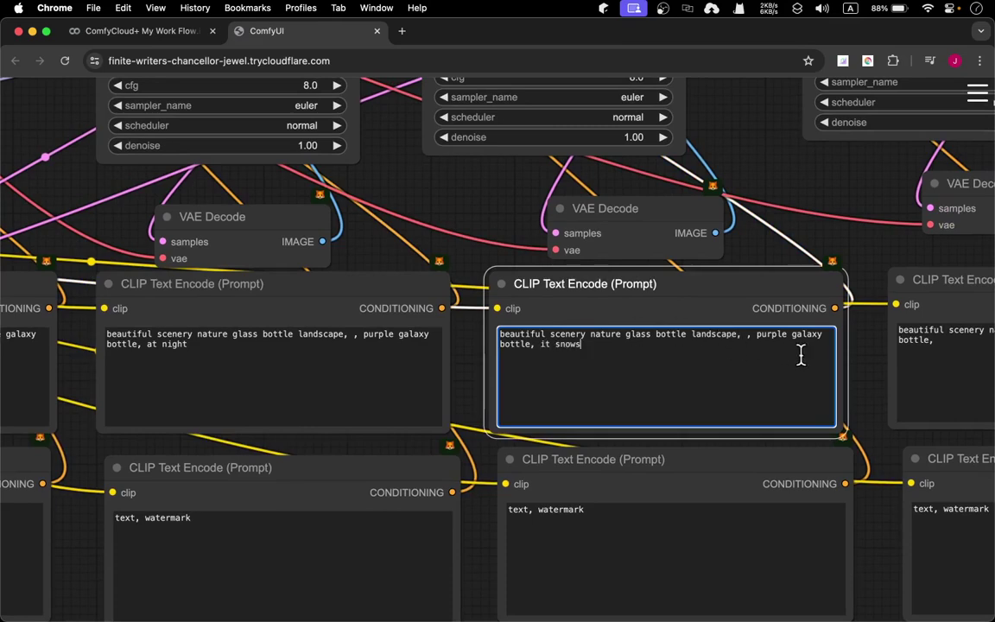
drag(864, 362, 560, 314)
click(565, 312)
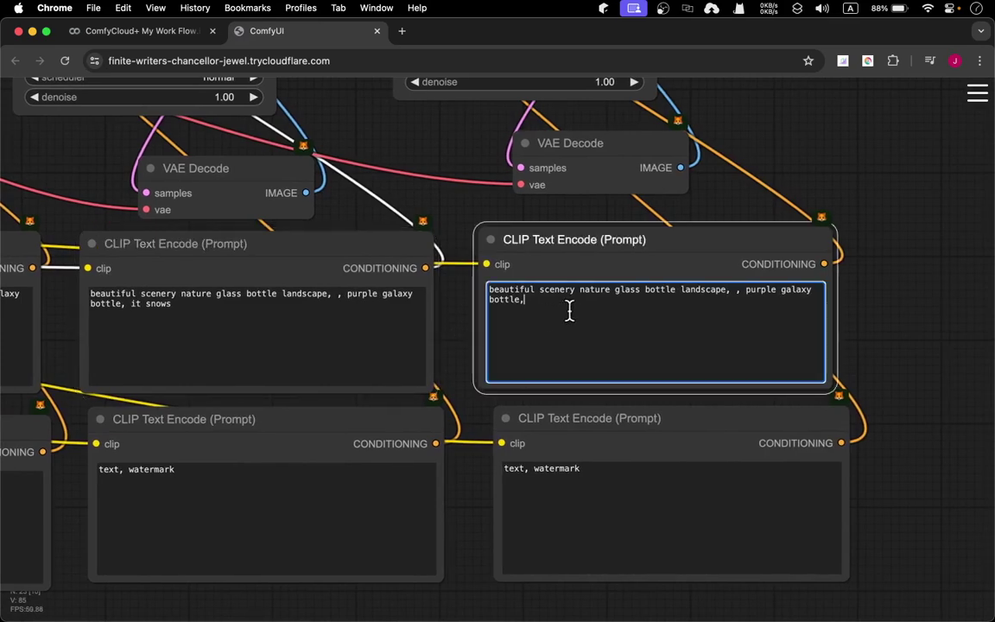
text(it)
text(rains)
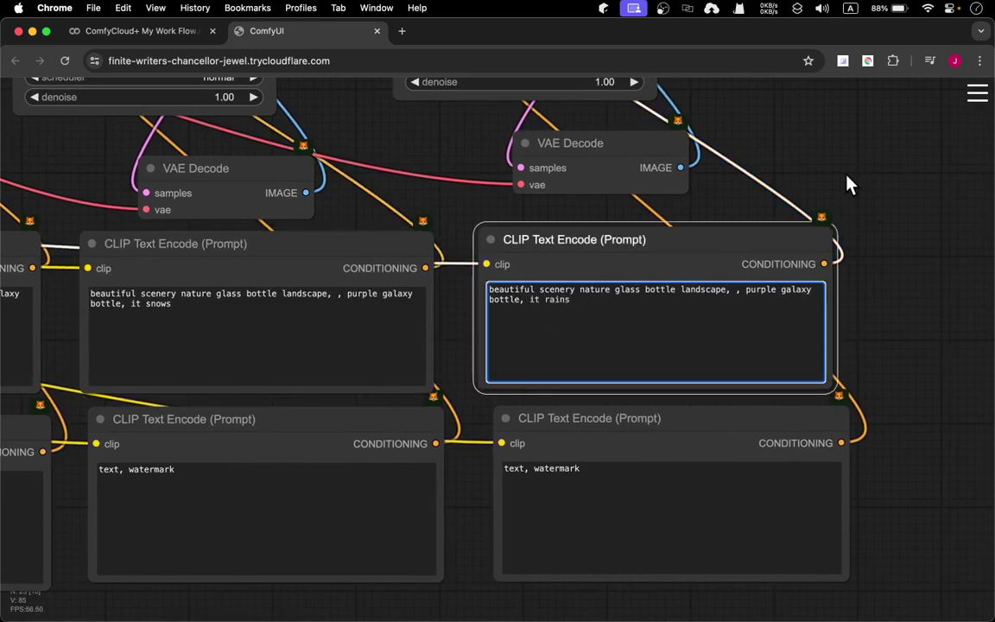
scroll(846, 184, up, 5)
scroll(478, 231, down, 5)
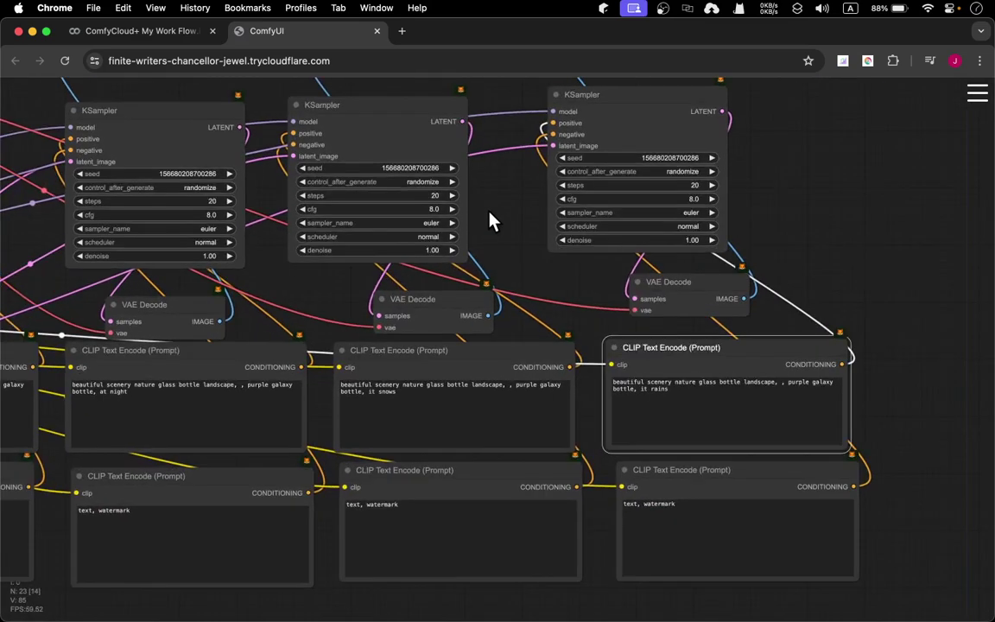
drag(489, 221, 708, 294)
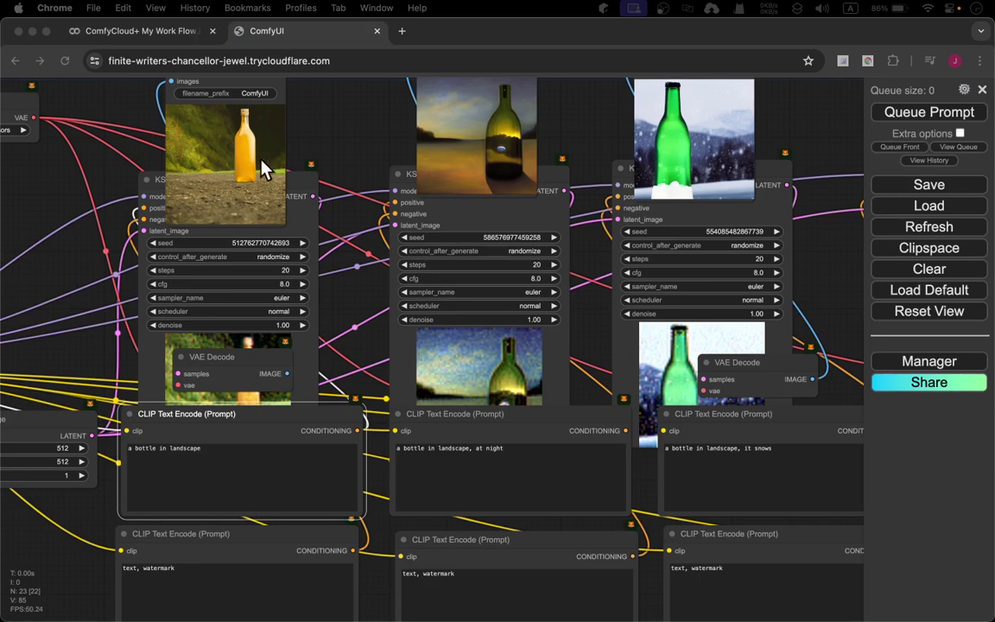
- Hide the queue controls and examine the generated bottle images up close, focusing on the night and snow variations
click(982, 91)
click(982, 90)
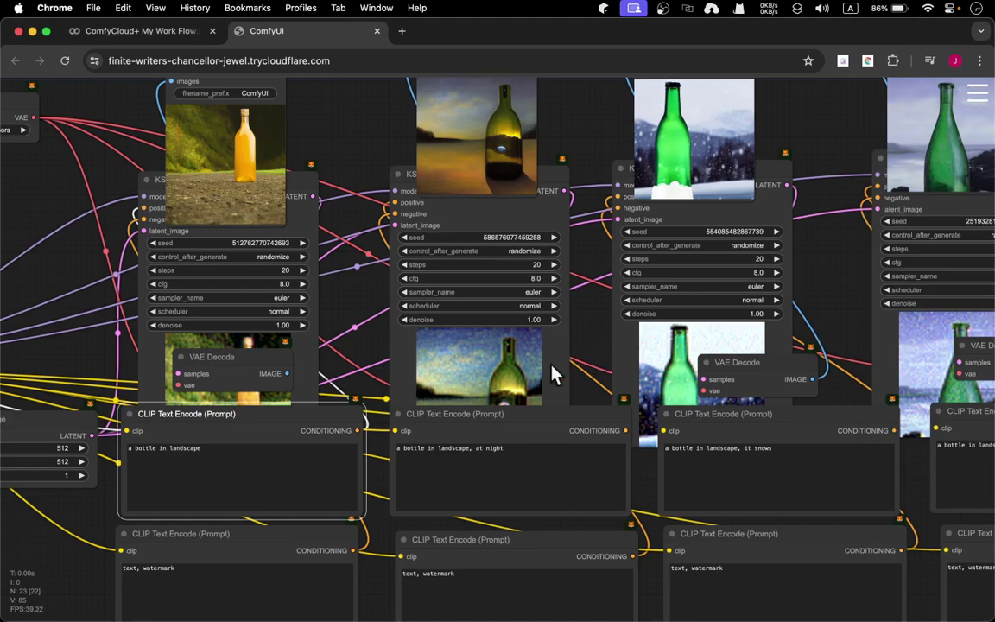
drag(349, 147, 252, 190)
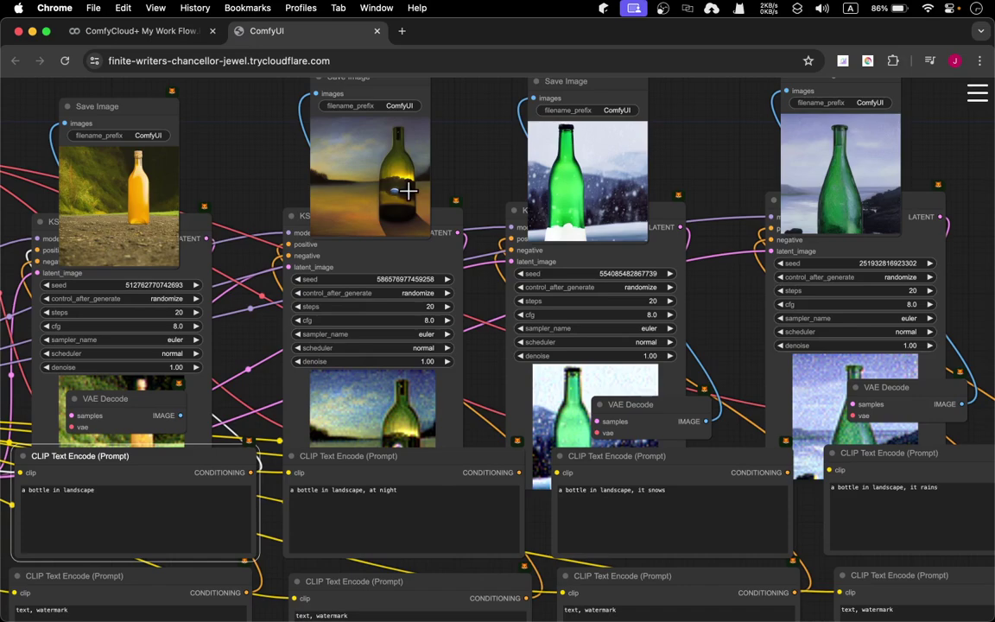
scroll(405, 188, up, 5)
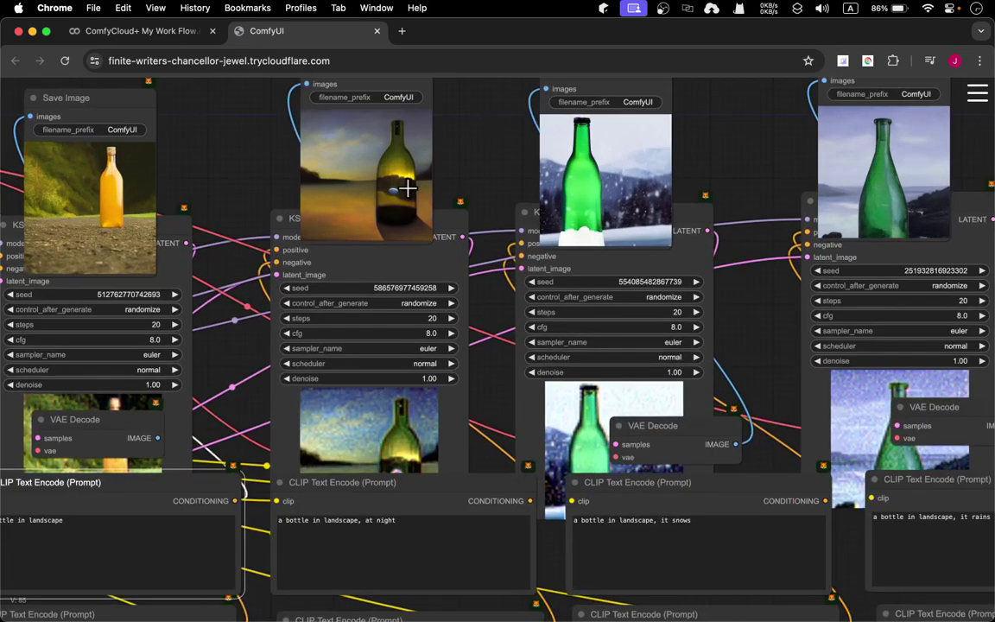
scroll(481, 164, up, 1)
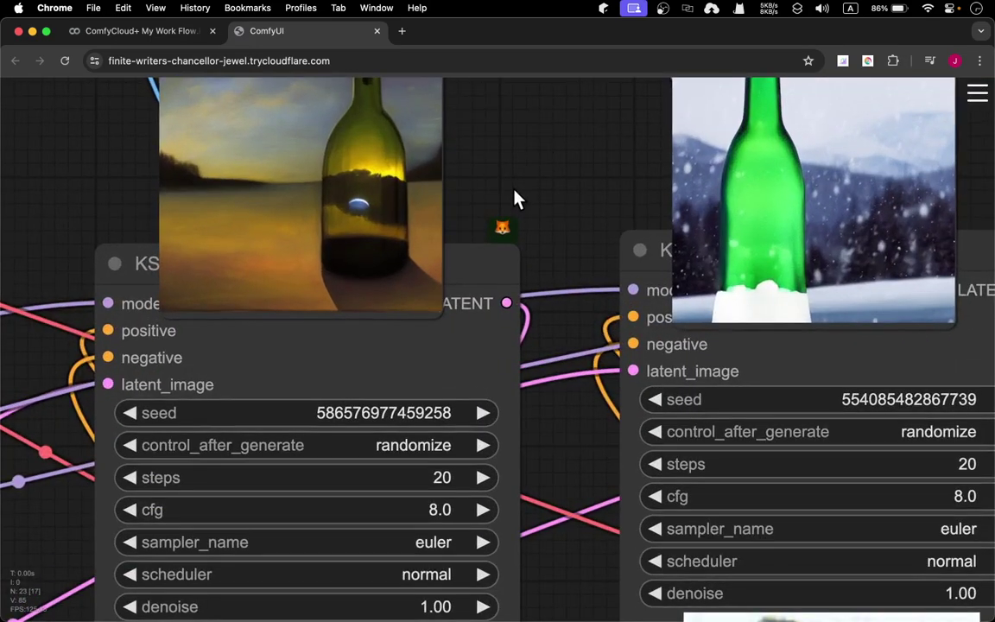
scroll(515, 198, up, 3)
scroll(458, 395, down, 3)
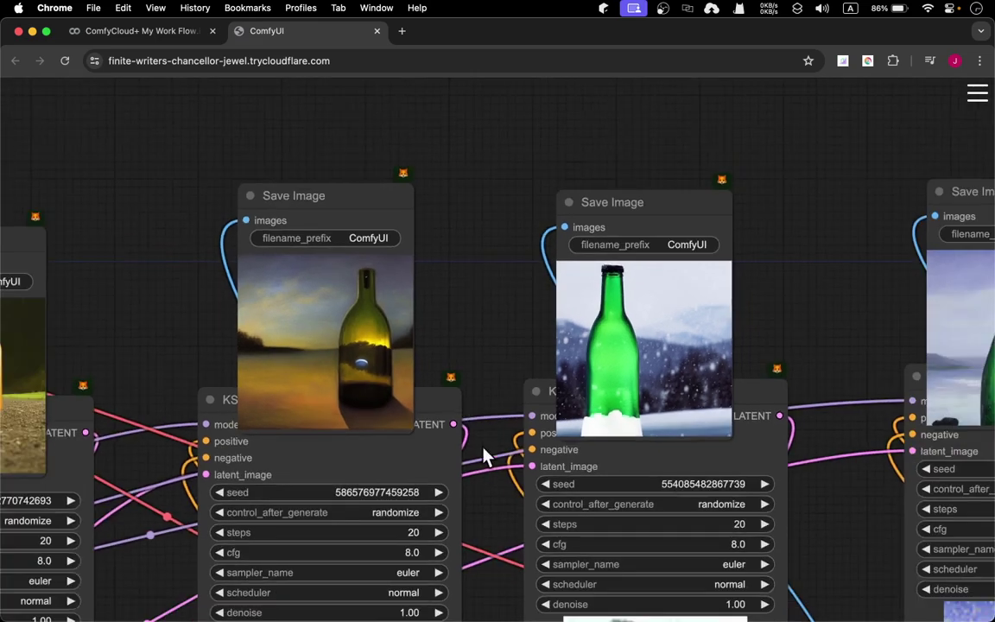
drag(484, 344, 367, 177)
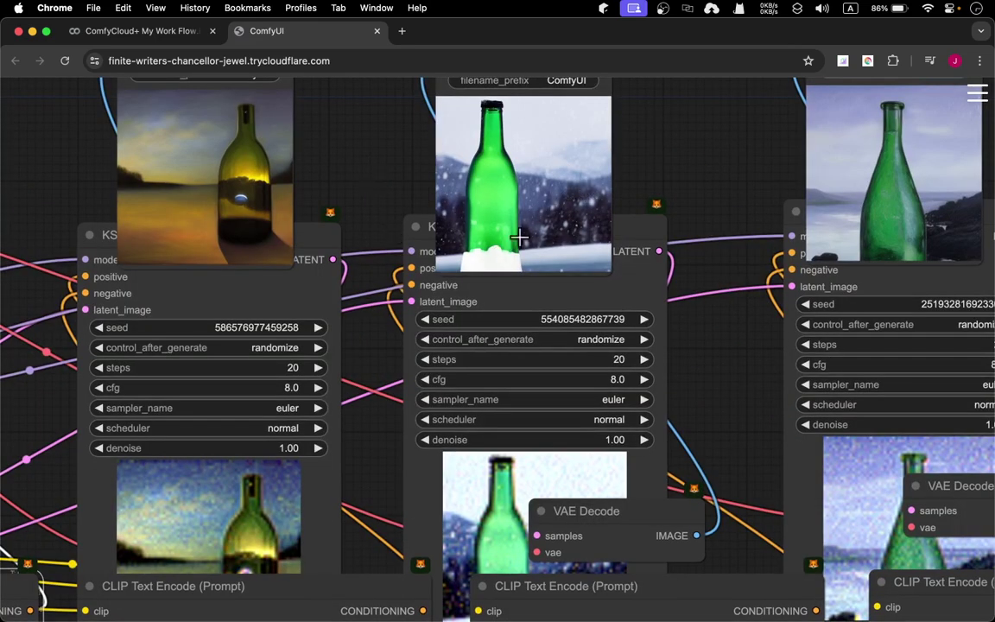
- Examine the fourth column's rain image up close and compare the results of all four columns side by side
drag(721, 171, 422, 189)
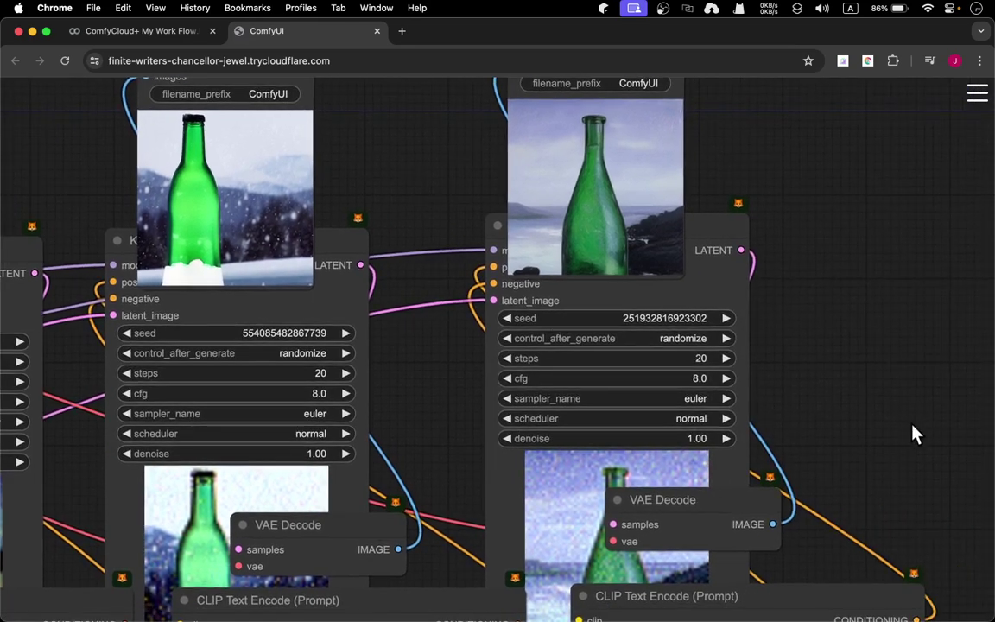
scroll(911, 425, down, 5)
scroll(706, 190, up, 4)
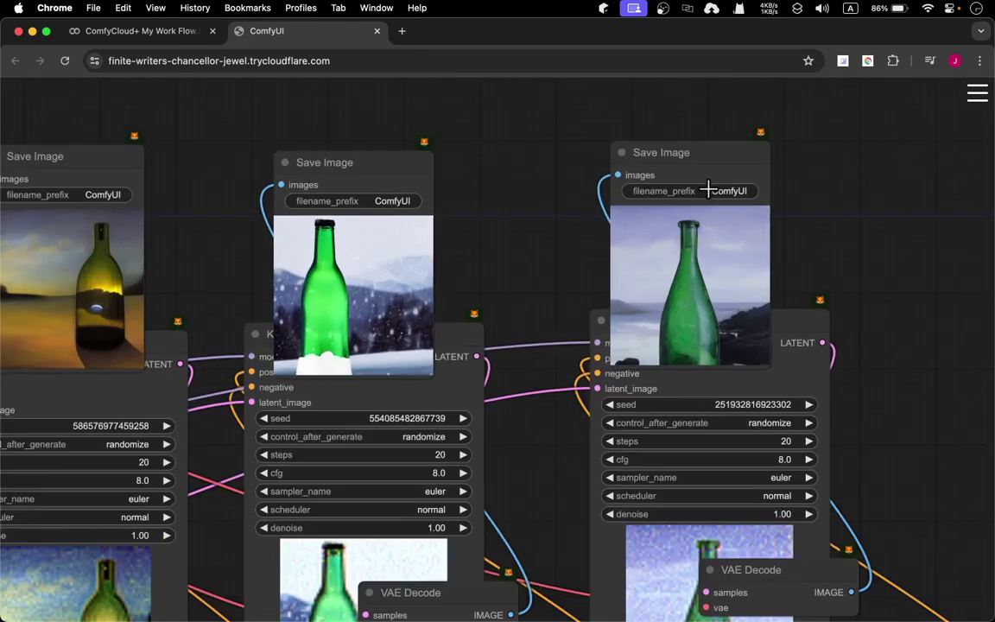
scroll(691, 307, up, 2)
scroll(691, 306, up, 3)
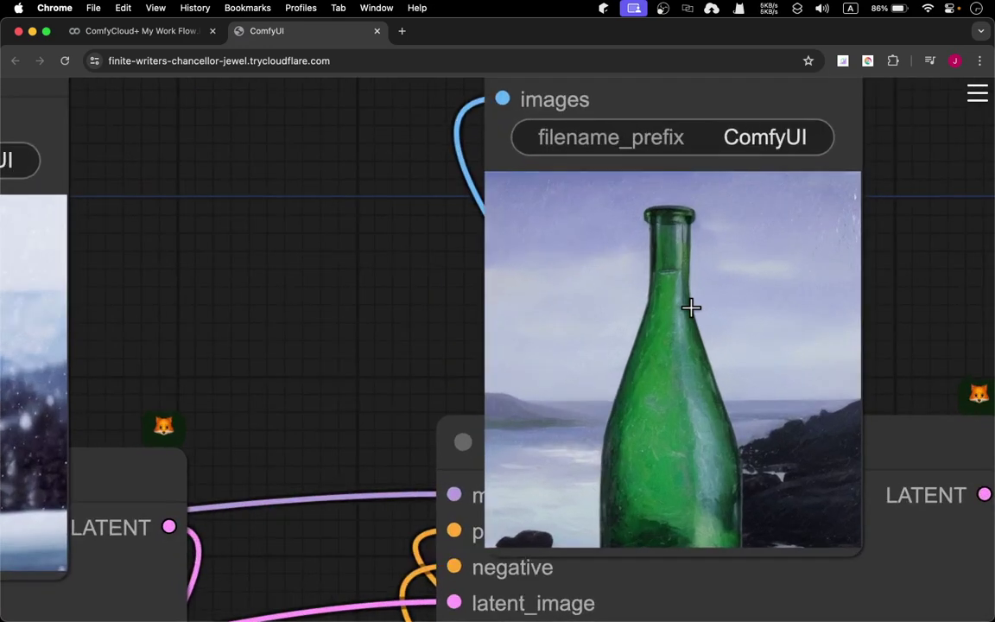
scroll(690, 308, down, 5)
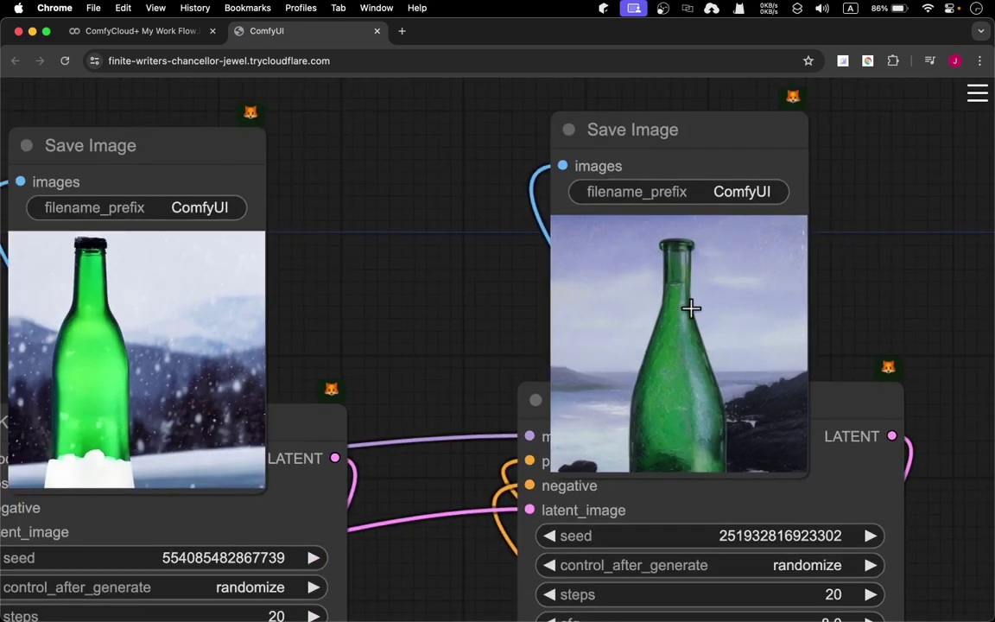
scroll(496, 332, down, 2)
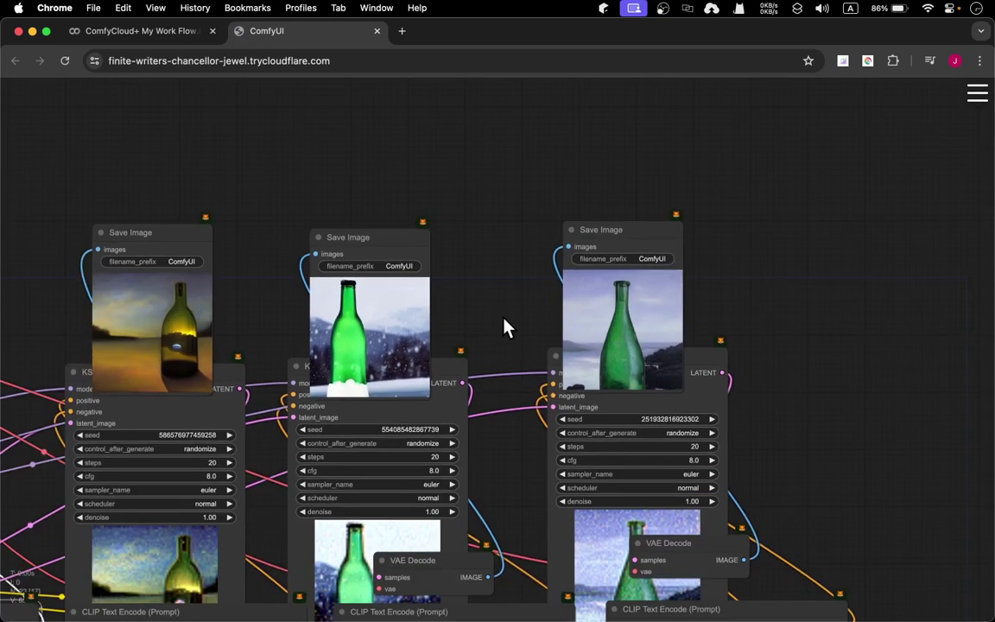
drag(506, 326, 636, 242)
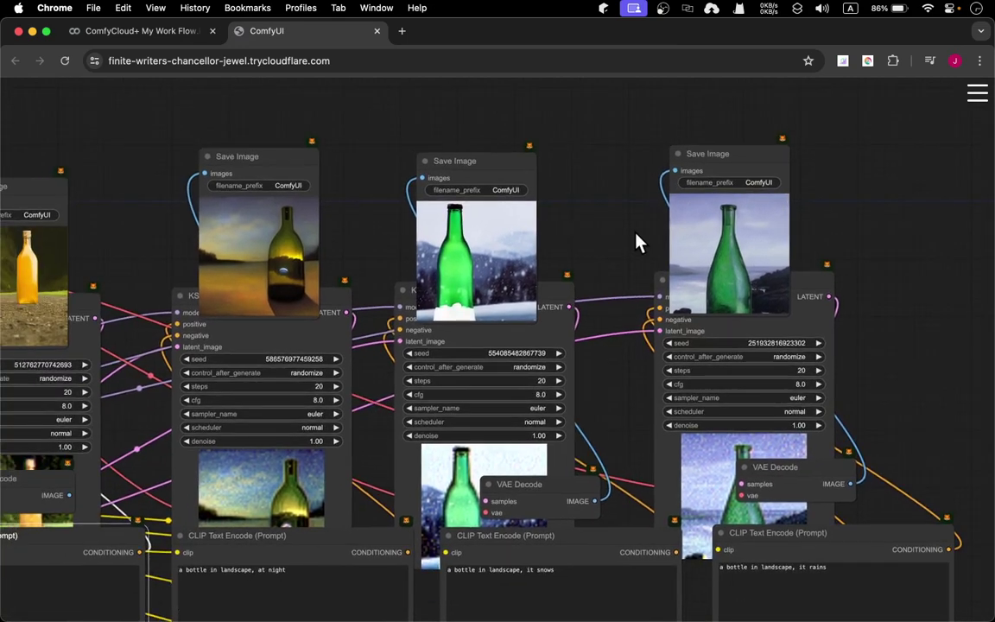
scroll(635, 240, left, 3)
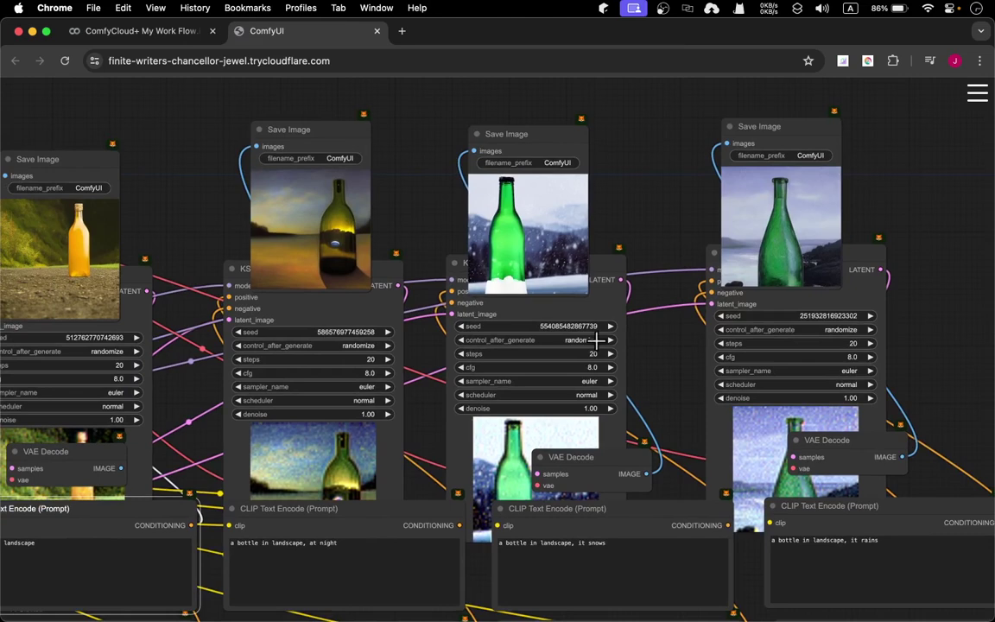
scroll(409, 216, left, 5)
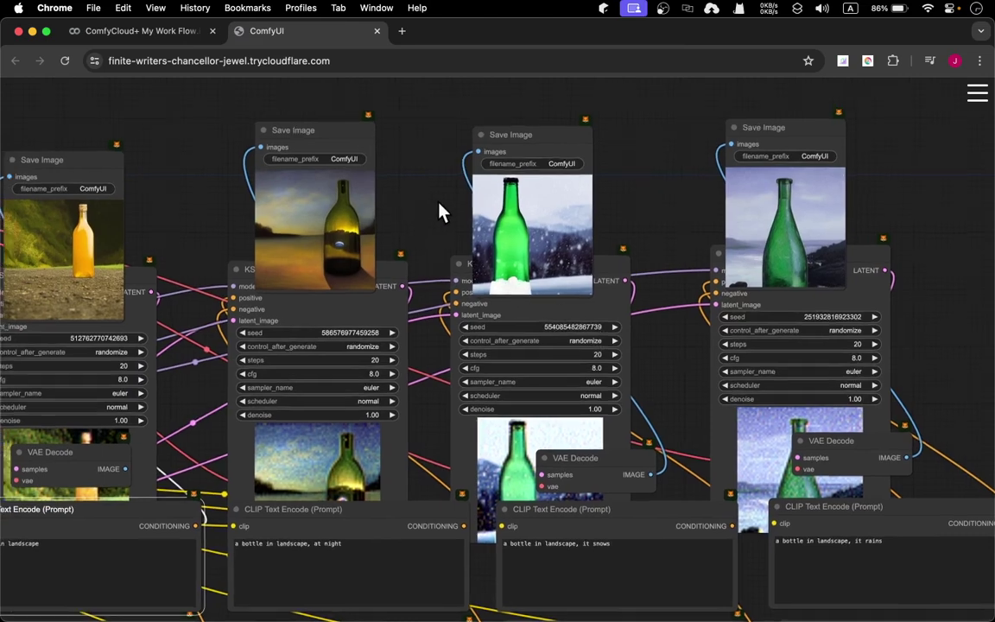
scroll(484, 197, right, 1)
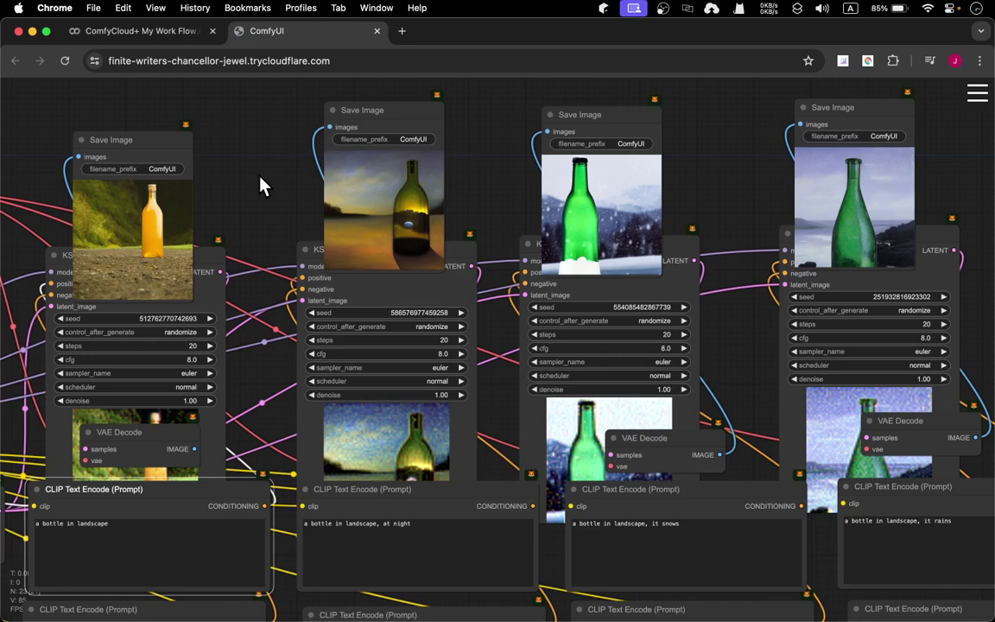
- Clear the whole workflow to leave an empty canvas
click(977, 93)
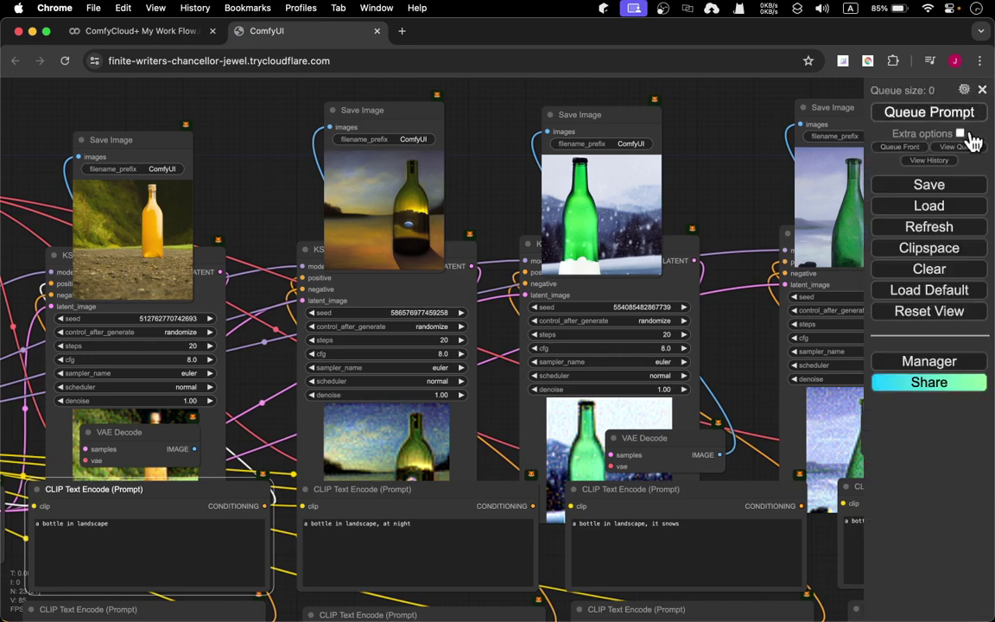
click(916, 270)
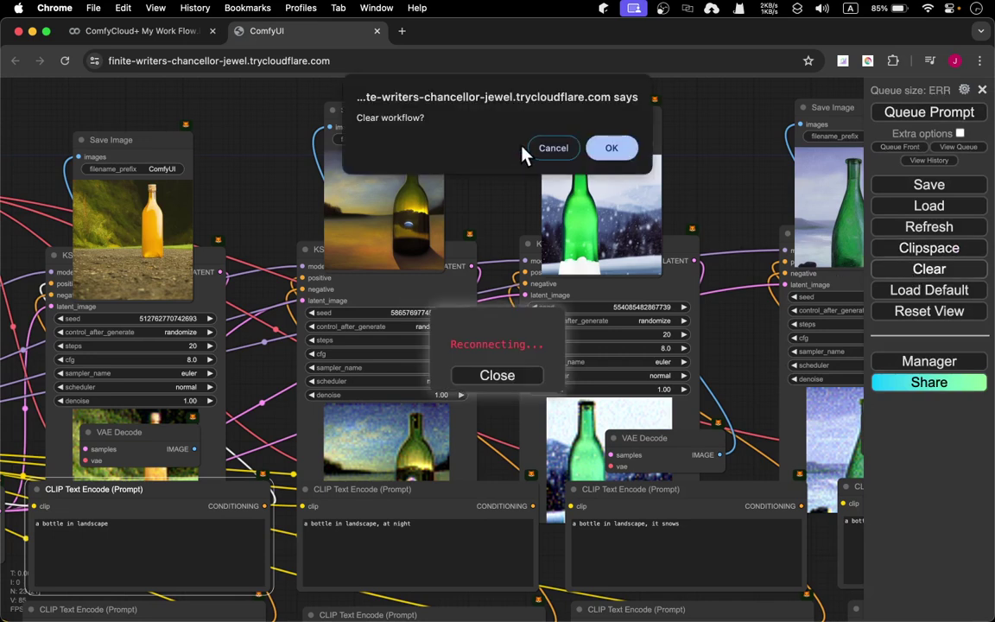
click(613, 148)
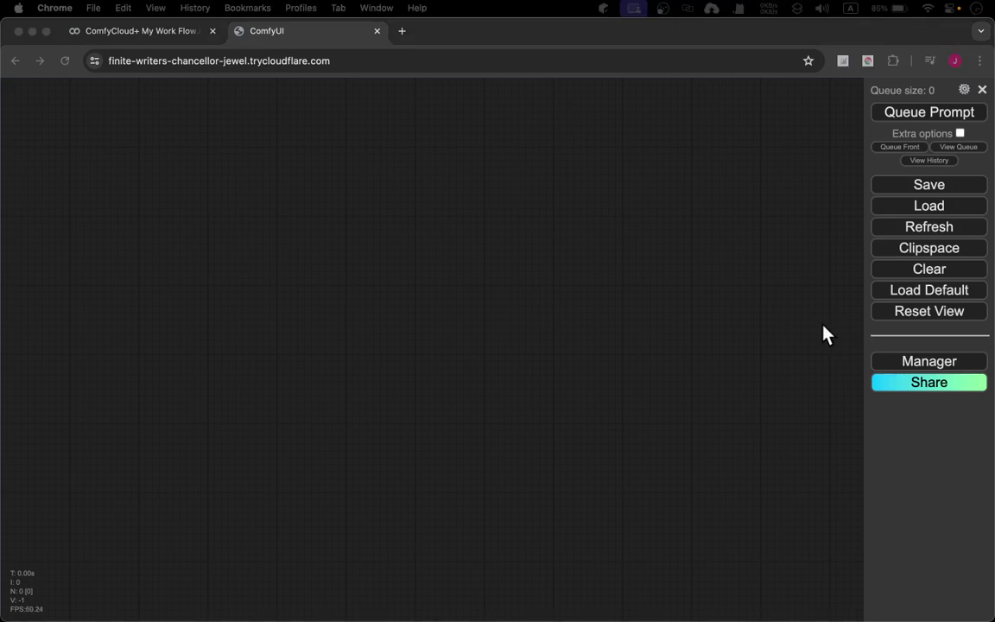
- Add a KSampler node near the middle of the empty canvas
double_click(410, 223)
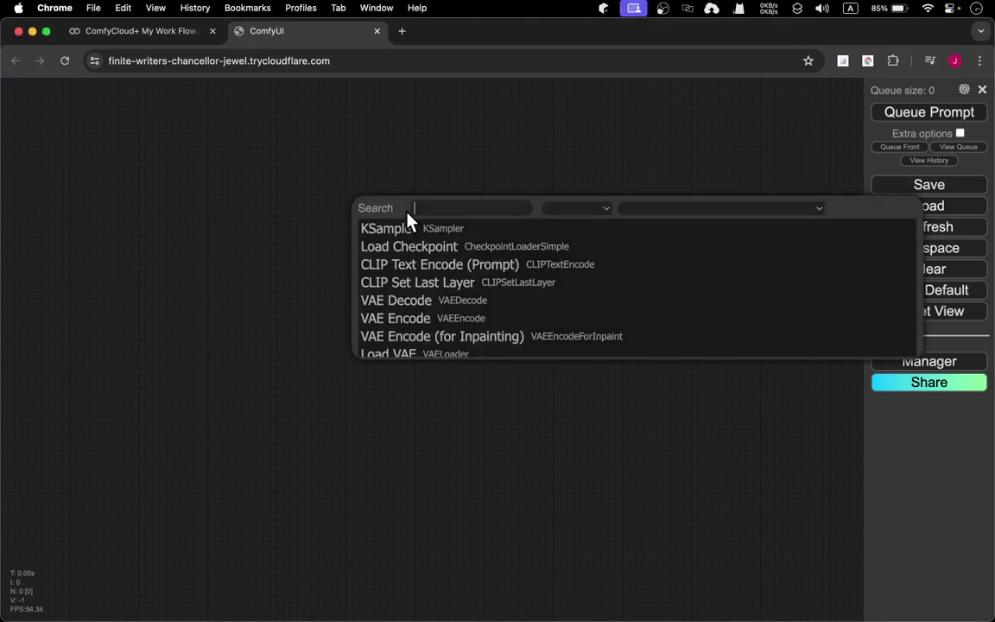
click(455, 228)
drag(506, 194, 478, 185)
- Add a Load Checkpoint node from the KSampler's model input, choose sd_xl_base_1.0.safetensors and place it left of the KSampler
drag(388, 210, 181, 184)
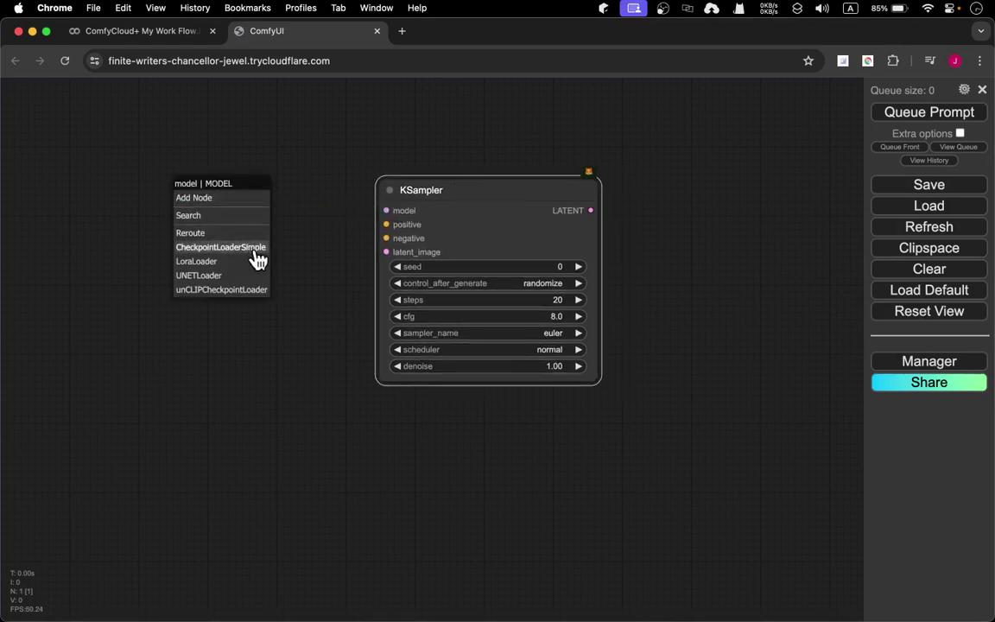
click(257, 247)
drag(269, 189, 156, 174)
click(202, 239)
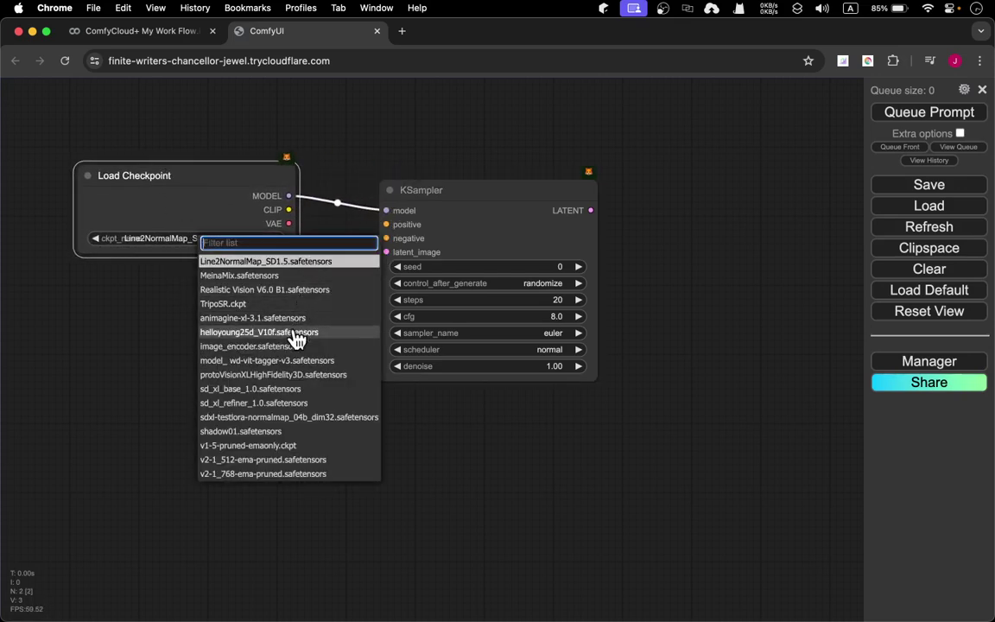
click(286, 393)
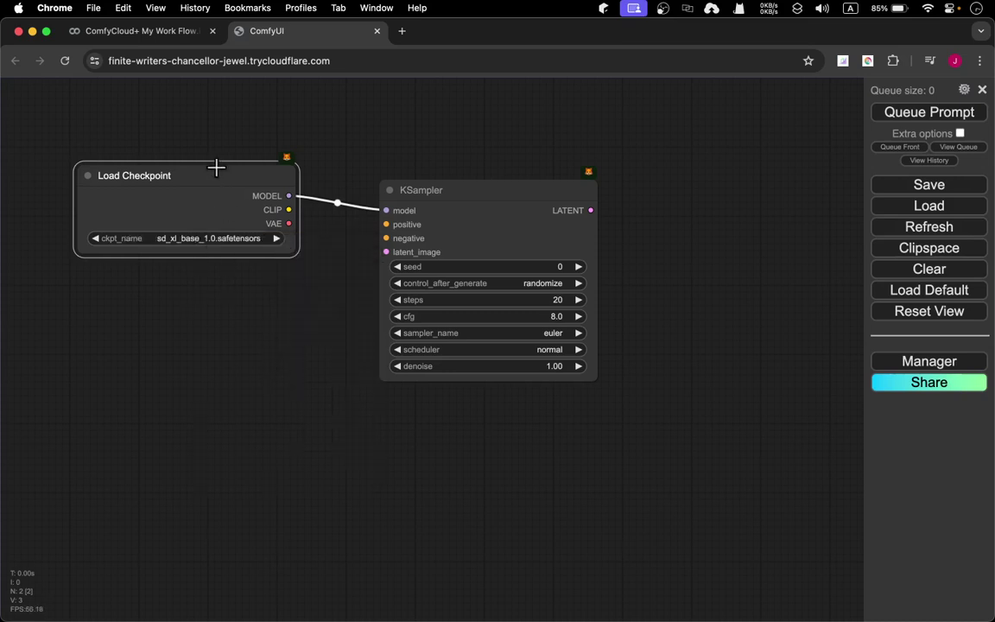
drag(215, 167, 202, 181)
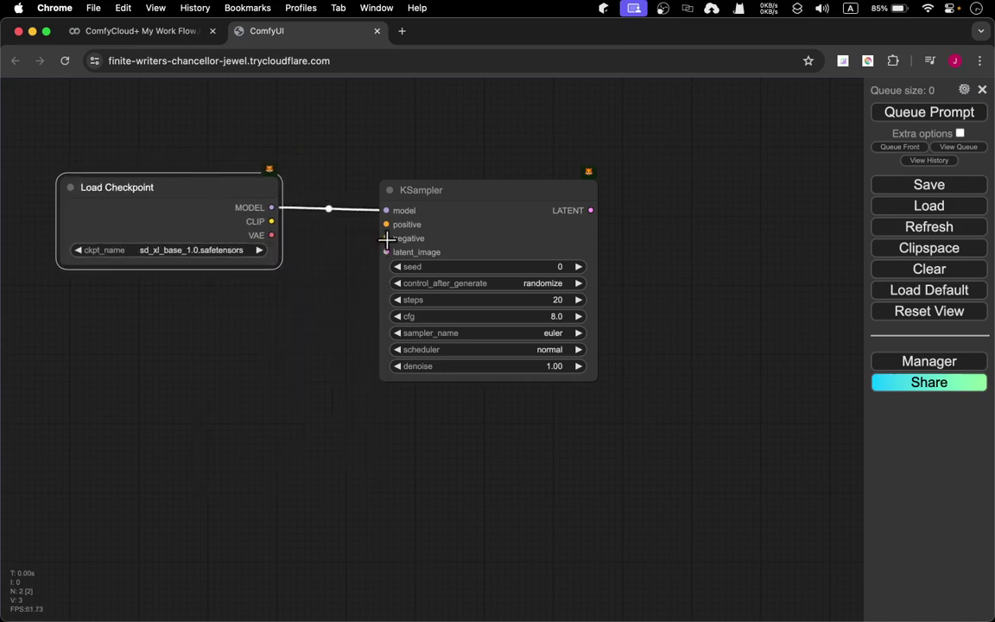
- Add a CLIPTextEncode node from the KSampler's positive input and space it out between the Load Checkpoint and KSampler nodes
drag(486, 195, 563, 187)
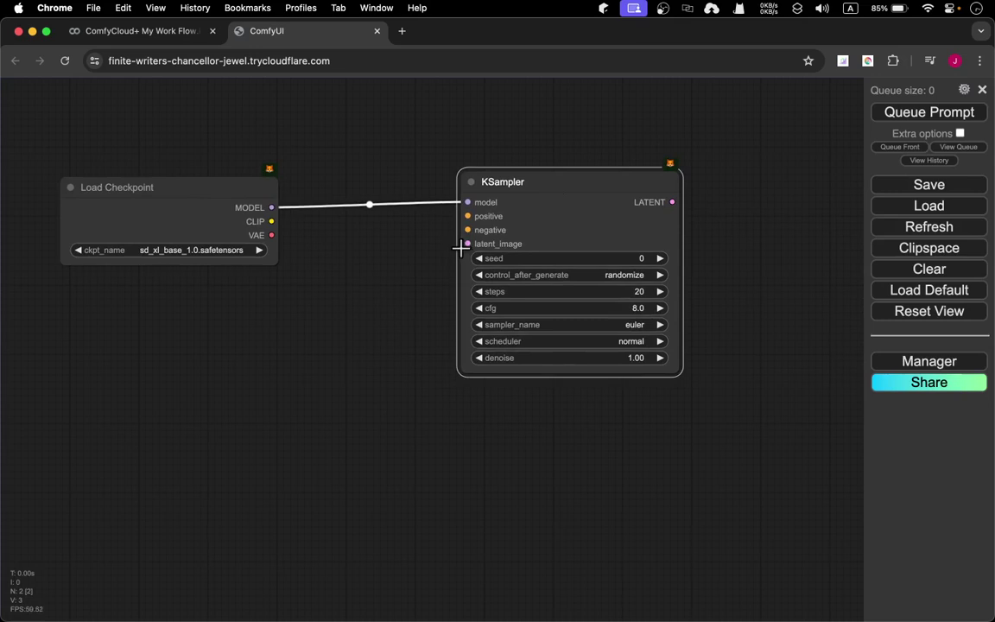
drag(464, 221, 380, 161)
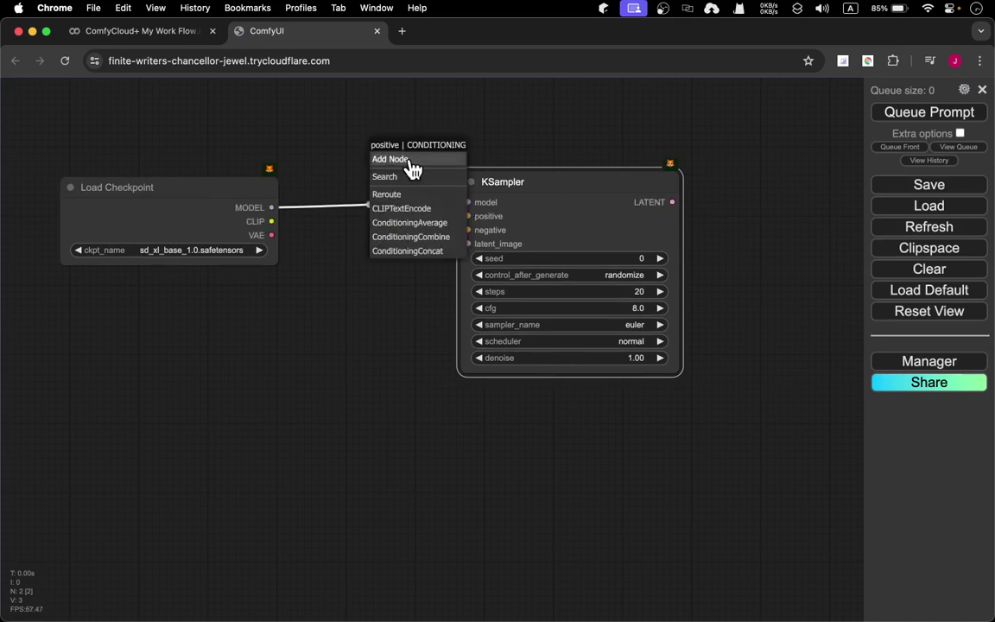
click(427, 209)
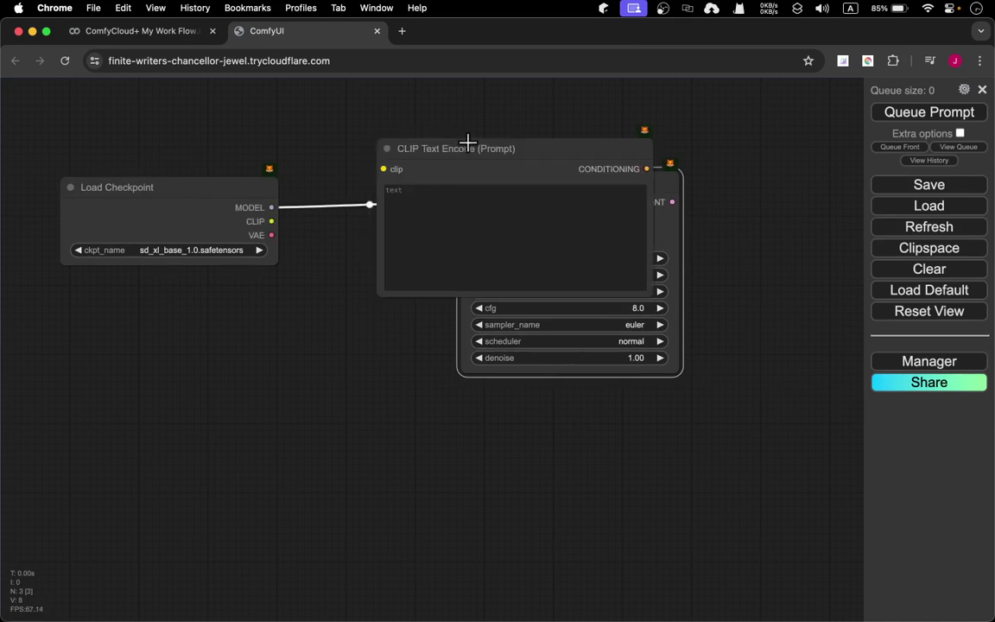
drag(468, 143, 311, 92)
drag(567, 186, 716, 169)
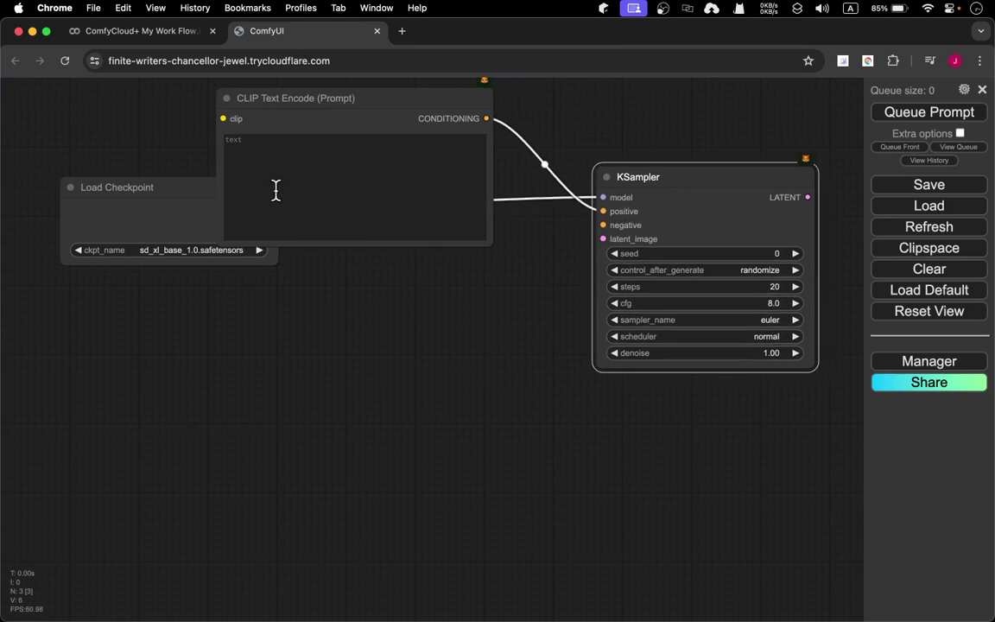
drag(169, 189, 72, 209)
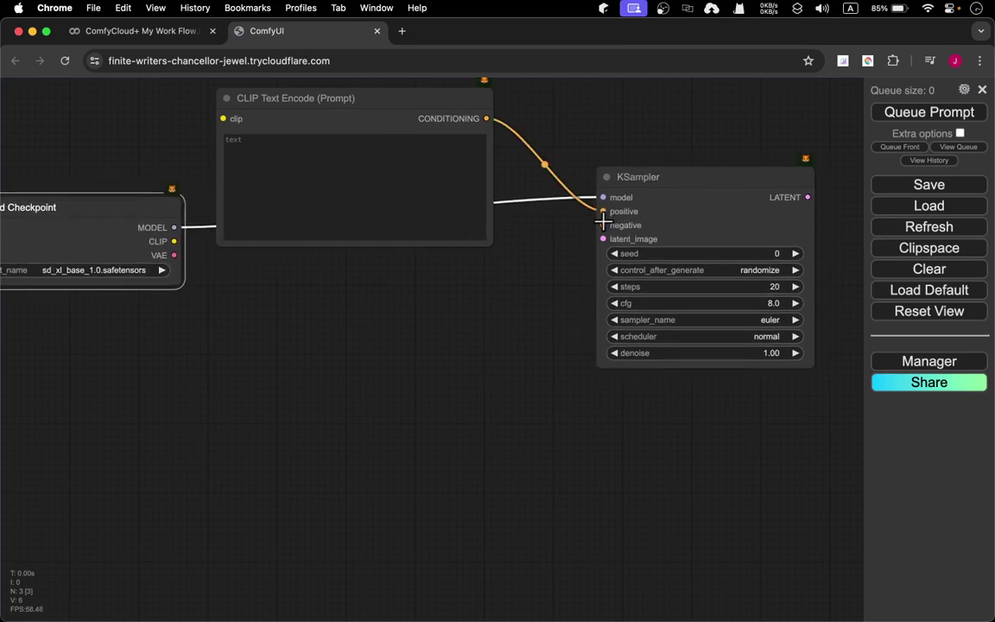
- Add a second CLIPTextEncode node from the KSampler's negative input and place it below the first prompt node
drag(602, 225, 331, 321)
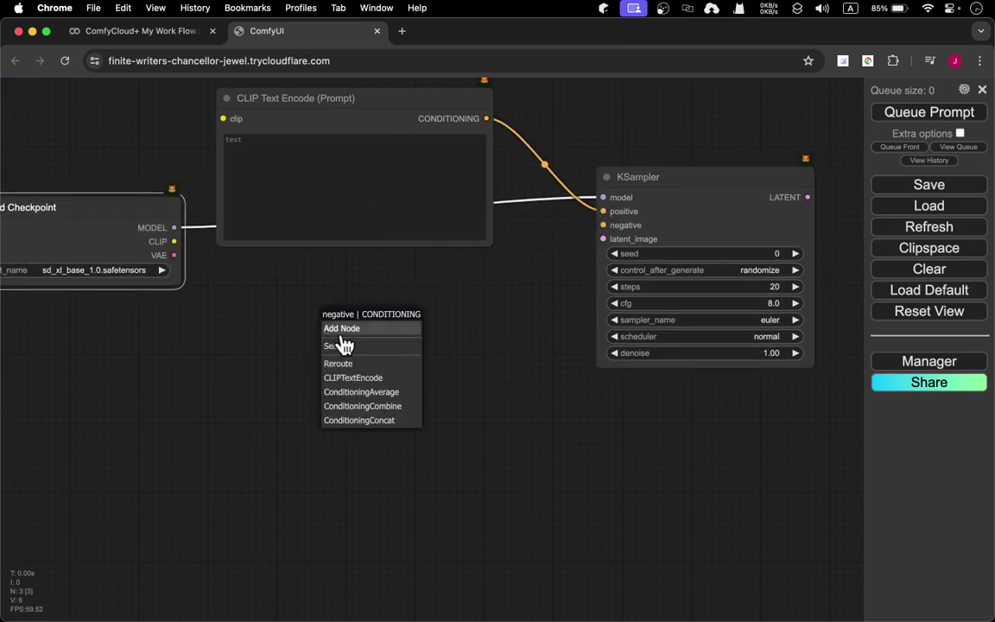
click(389, 379)
drag(503, 314, 391, 280)
drag(661, 453, 482, 474)
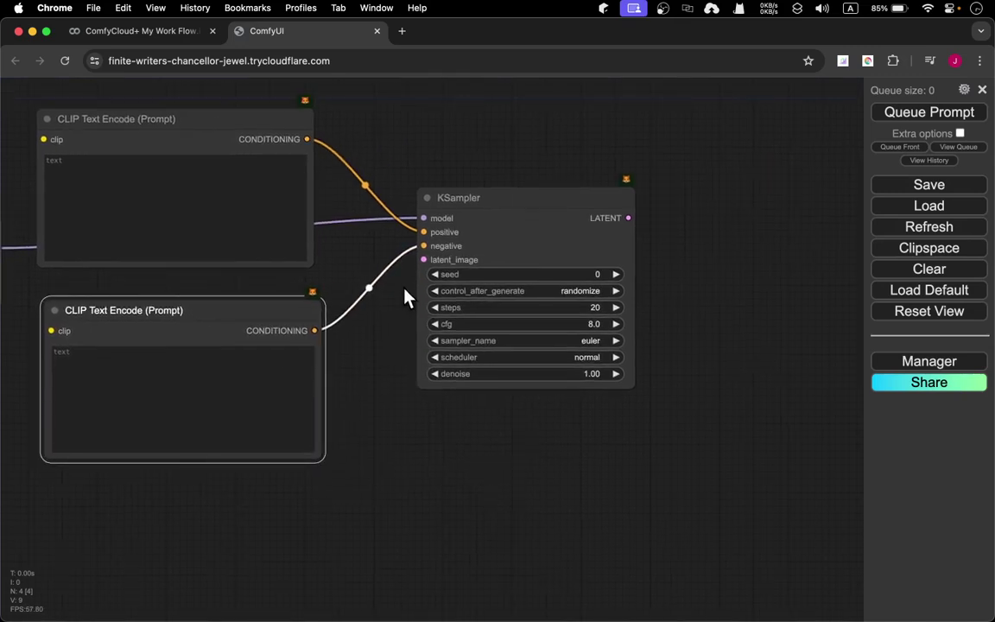
- Add an EmptyLatentImage node from the KSampler's latent_image input and place it below the negative prompt node
drag(423, 259, 362, 516)
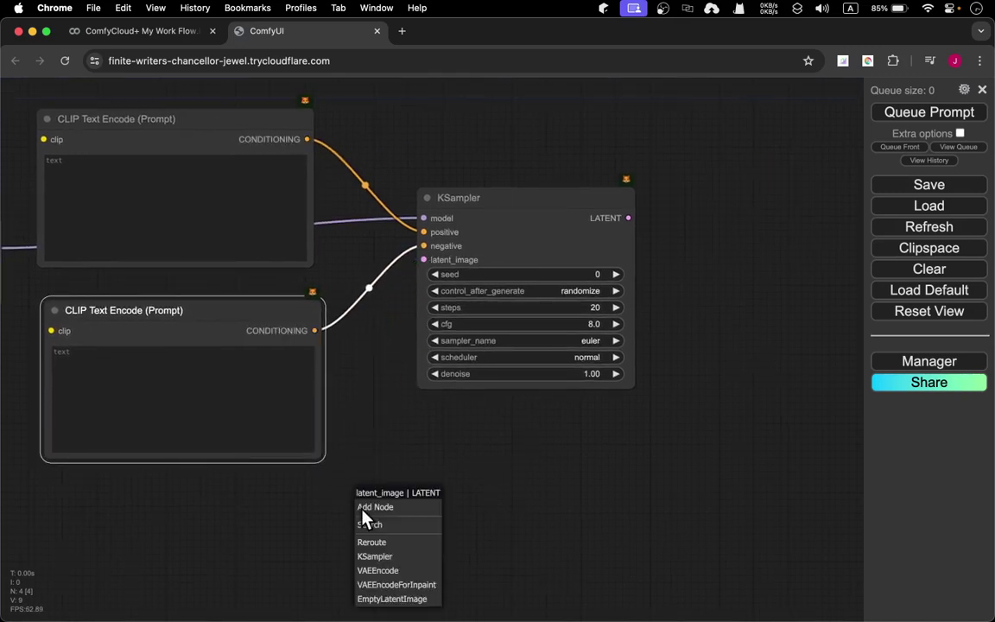
click(425, 600)
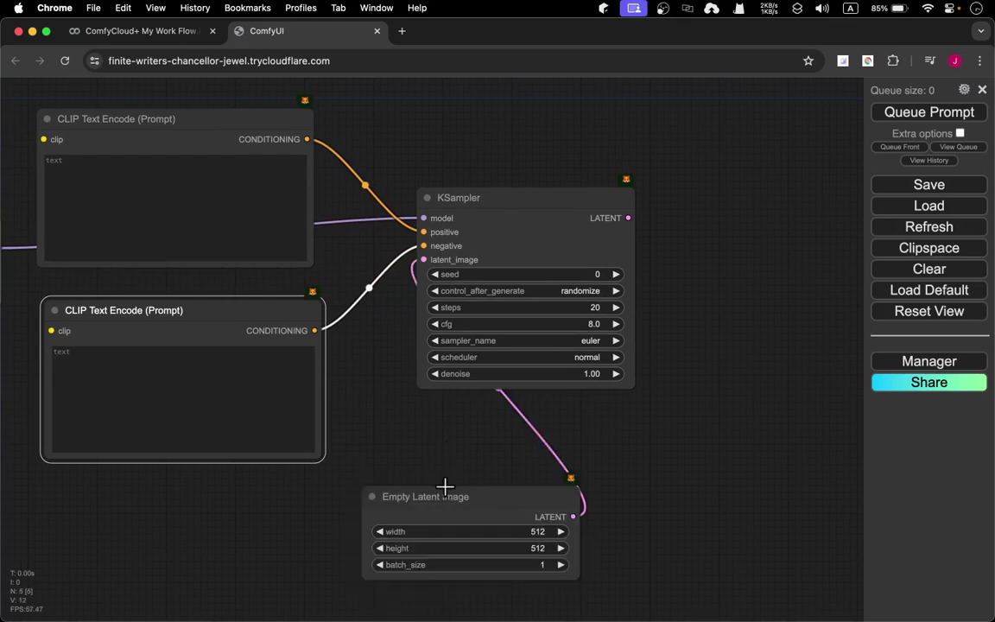
drag(449, 495, 205, 494)
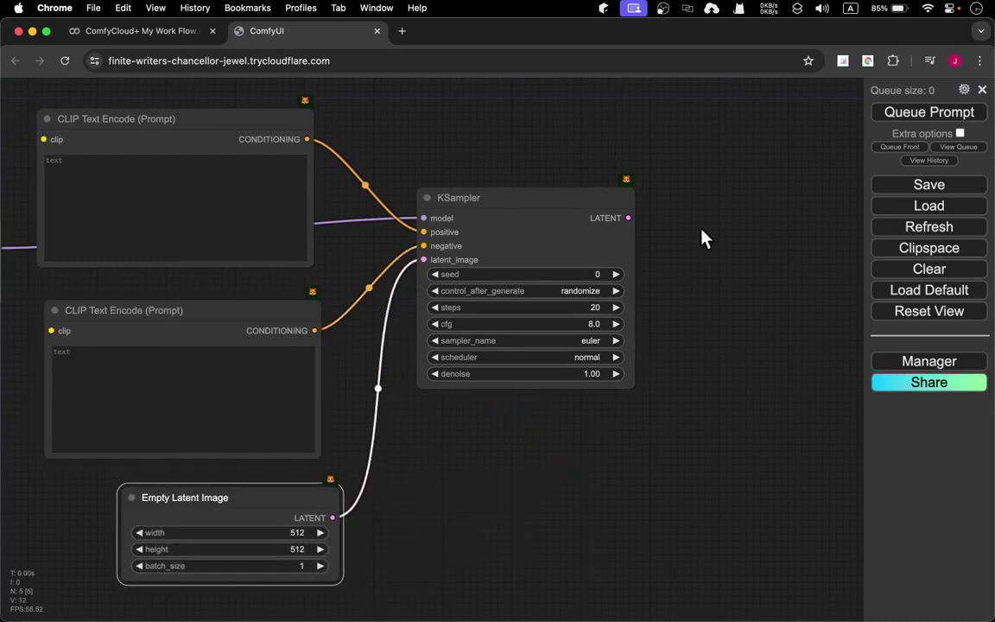
- Add a VAEDecode node from the KSampler's LATENT output and place it to the right of the KSampler
drag(649, 224, 402, 246)
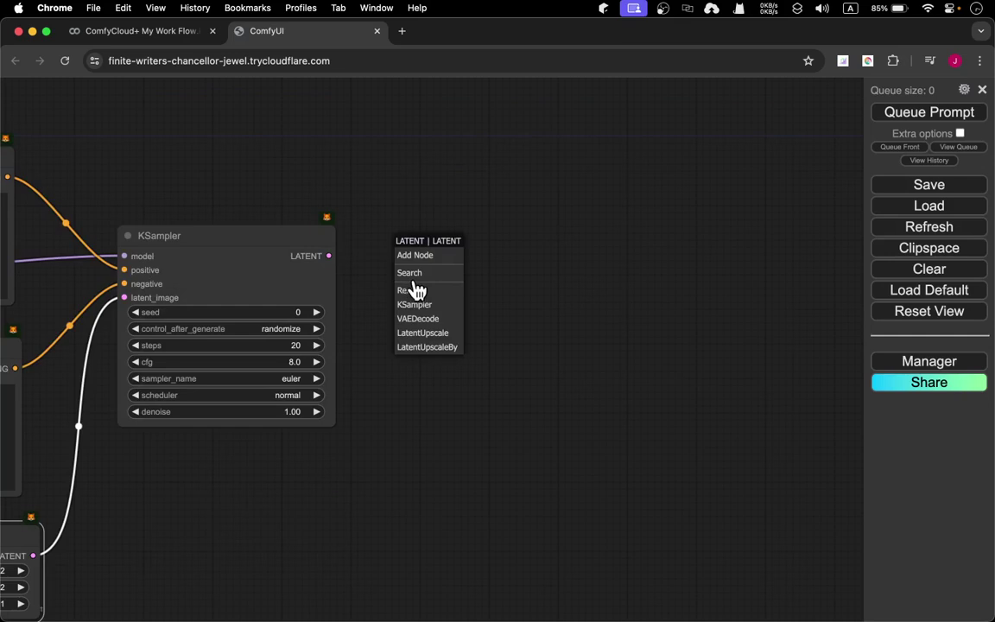
click(458, 321)
drag(478, 238, 577, 215)
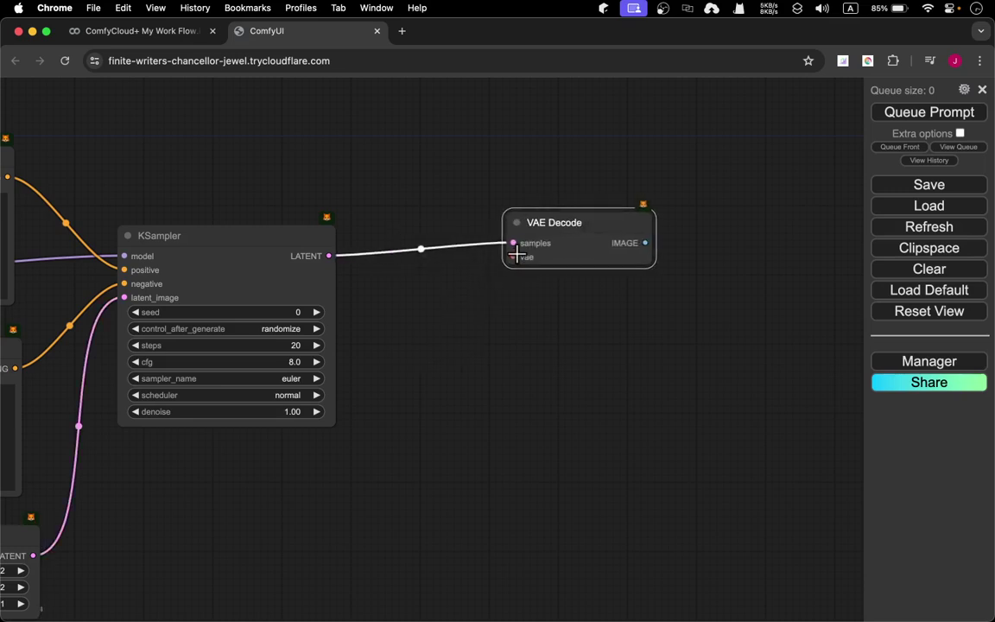
- Add a VAELoader node from the VAE Decode's vae input and place it above, between the KSampler and VAE Decode
drag(513, 256, 387, 136)
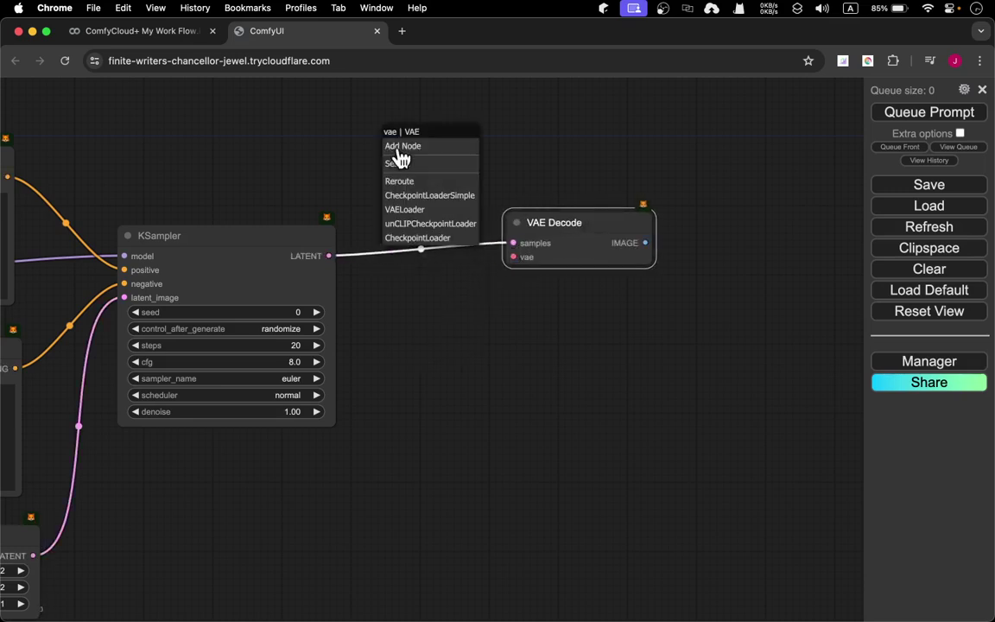
click(458, 210)
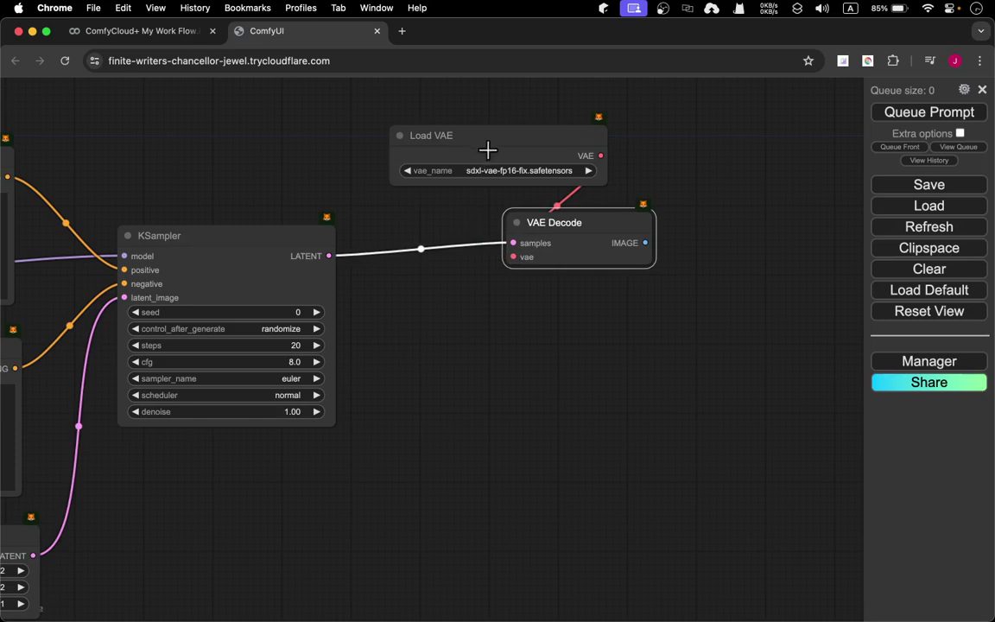
drag(487, 150, 362, 137)
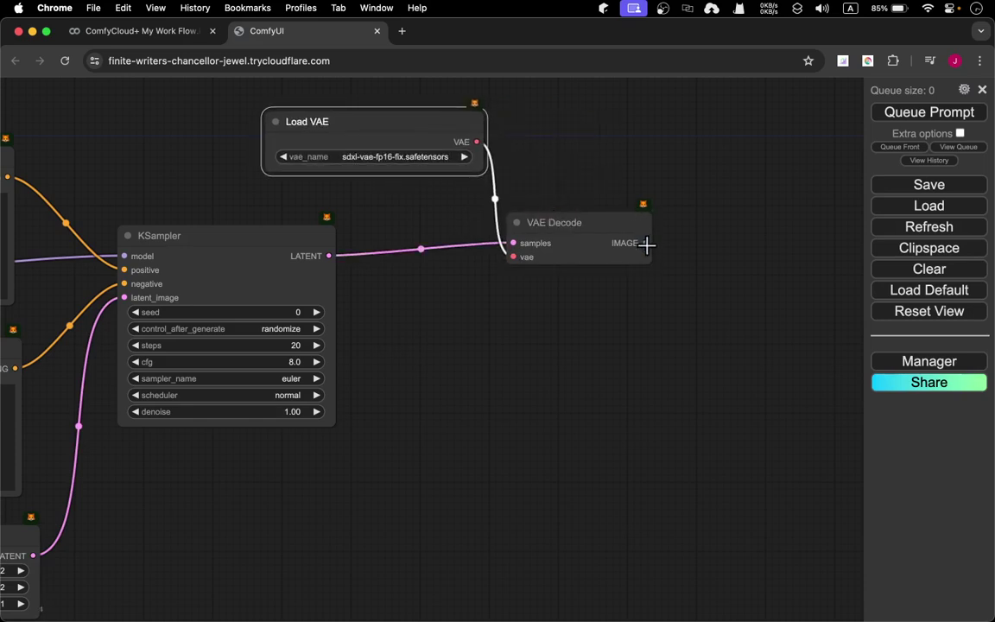
- Add a SaveImage node from the VAE Decode's IMAGE output, to its right, and look over the assembled workflow
drag(645, 245, 783, 227)
click(814, 326)
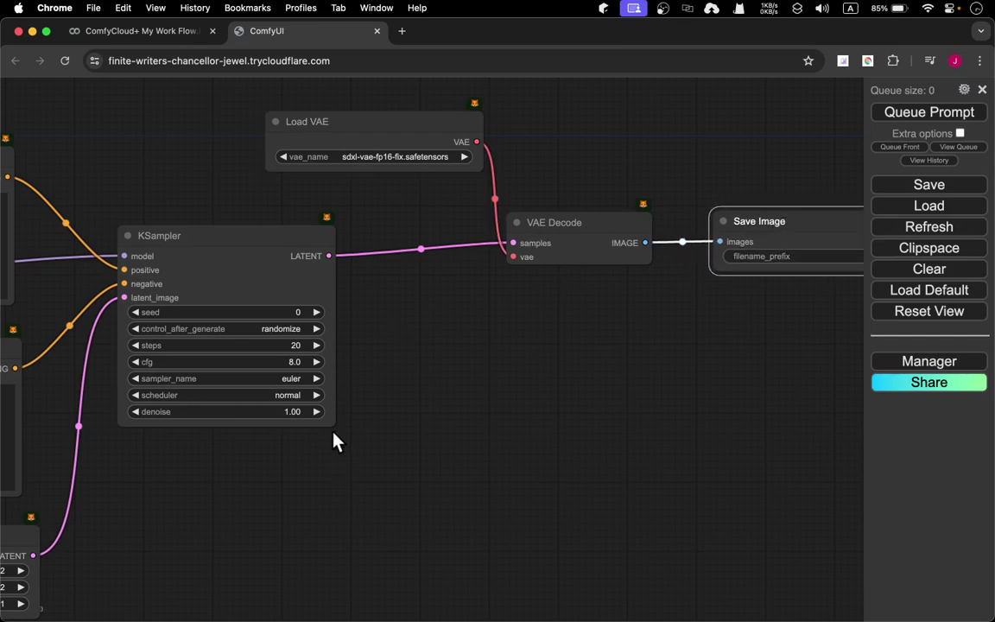
drag(383, 478, 682, 432)
scroll(691, 434, right, 1)
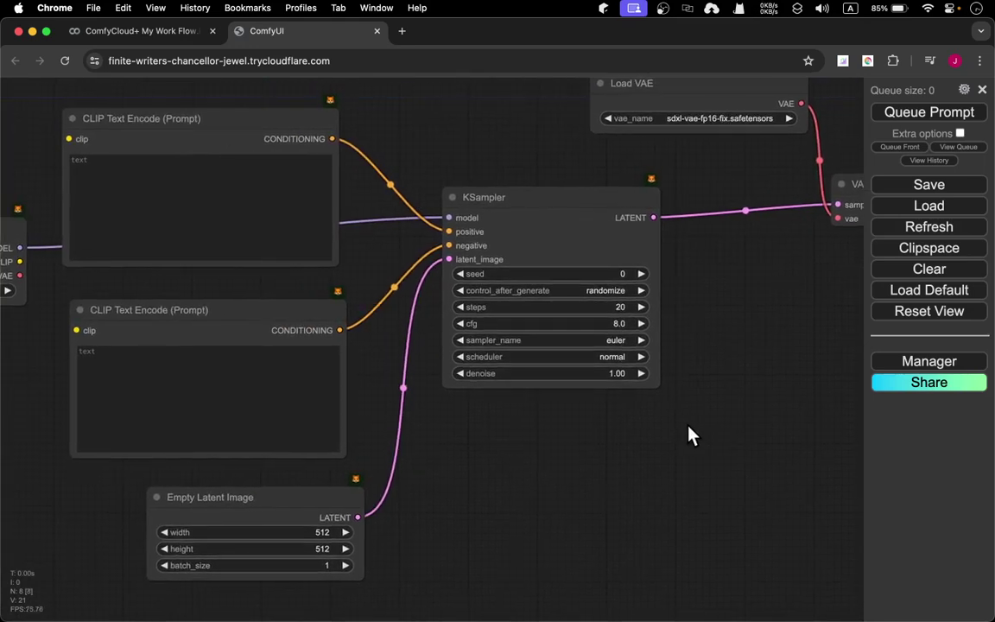
scroll(698, 311, right, 10)
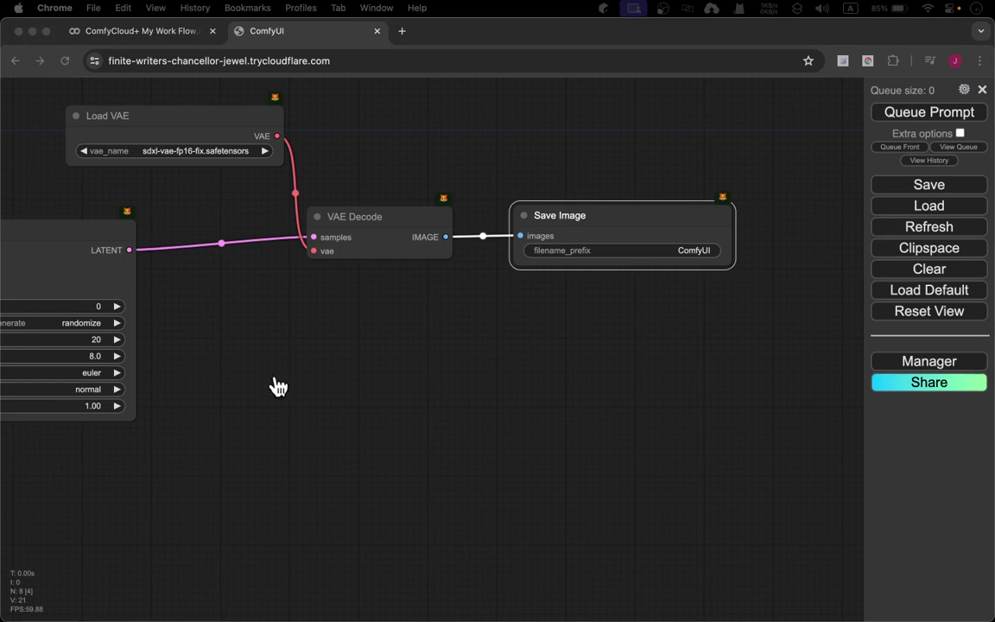
click(567, 226)
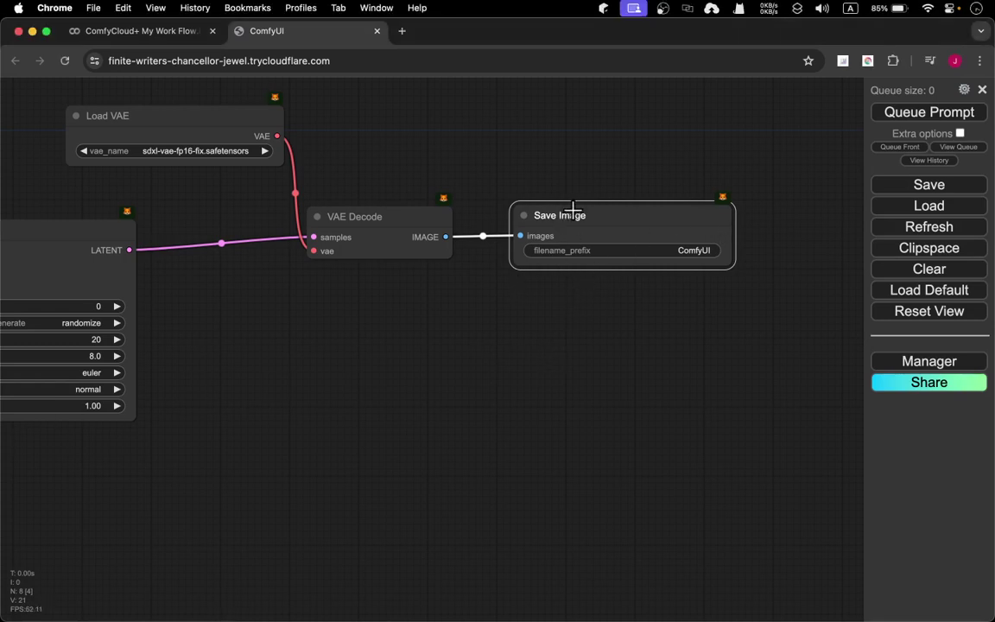
- Search for "control" from the VAE Decode's IMAGE output, add a ControlNet Preprocessor node and place it below VAE Decode
drag(447, 237, 284, 390)
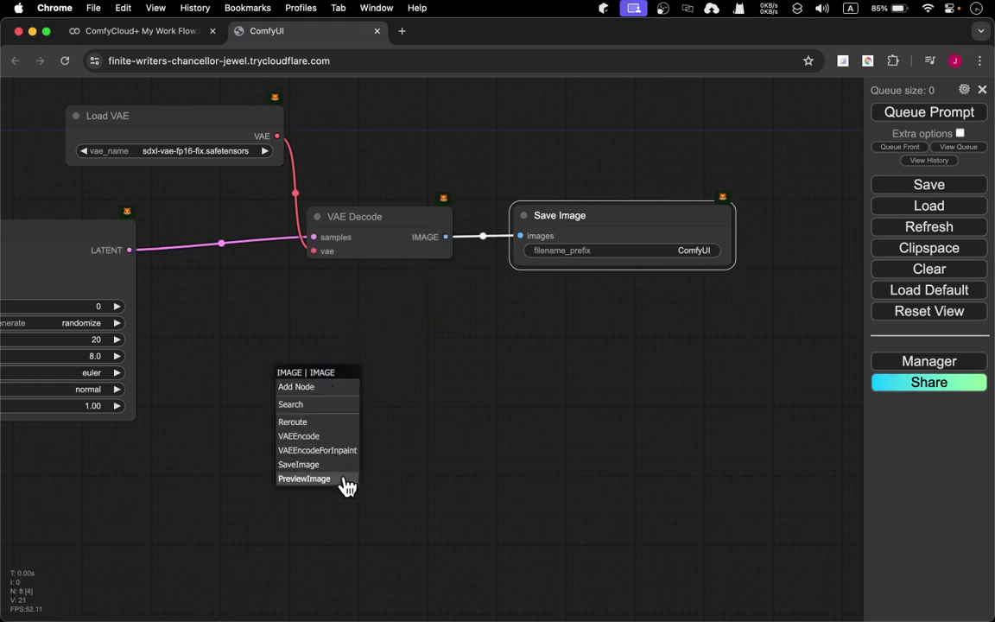
click(342, 406)
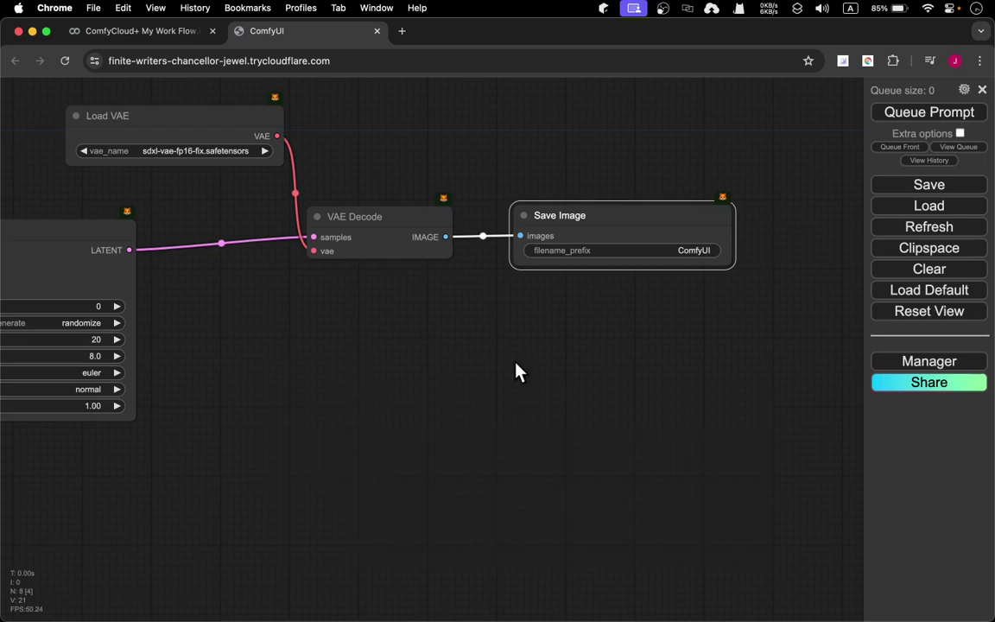
drag(445, 237, 436, 309)
click(445, 335)
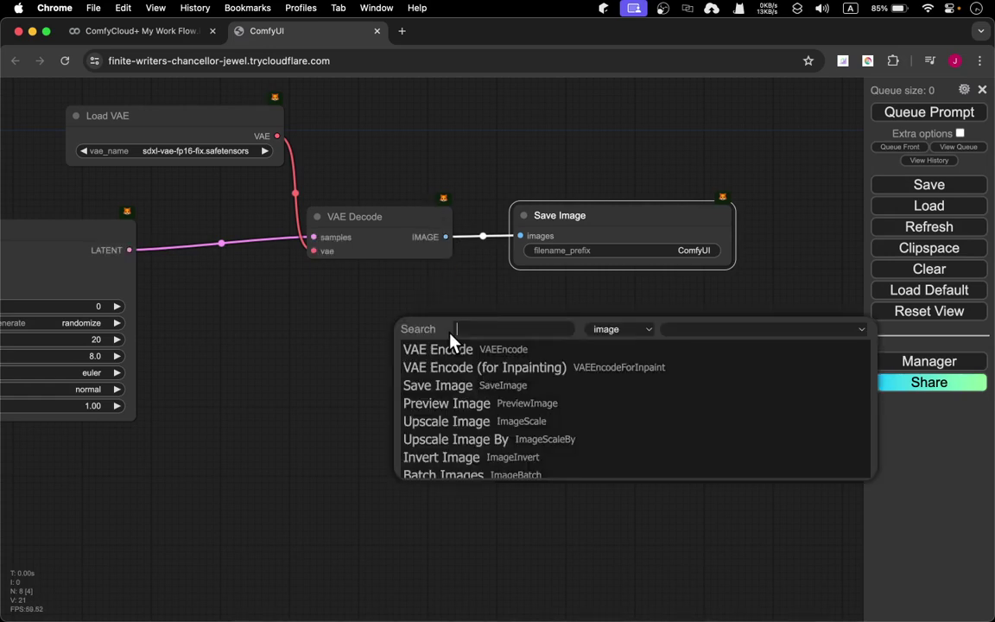
text(pre)
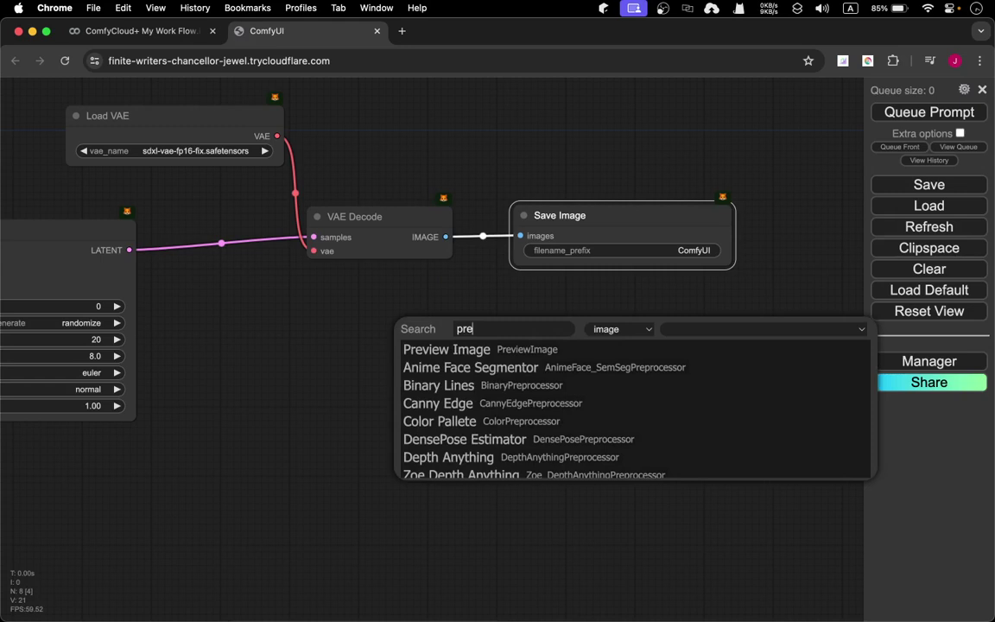
text(p)
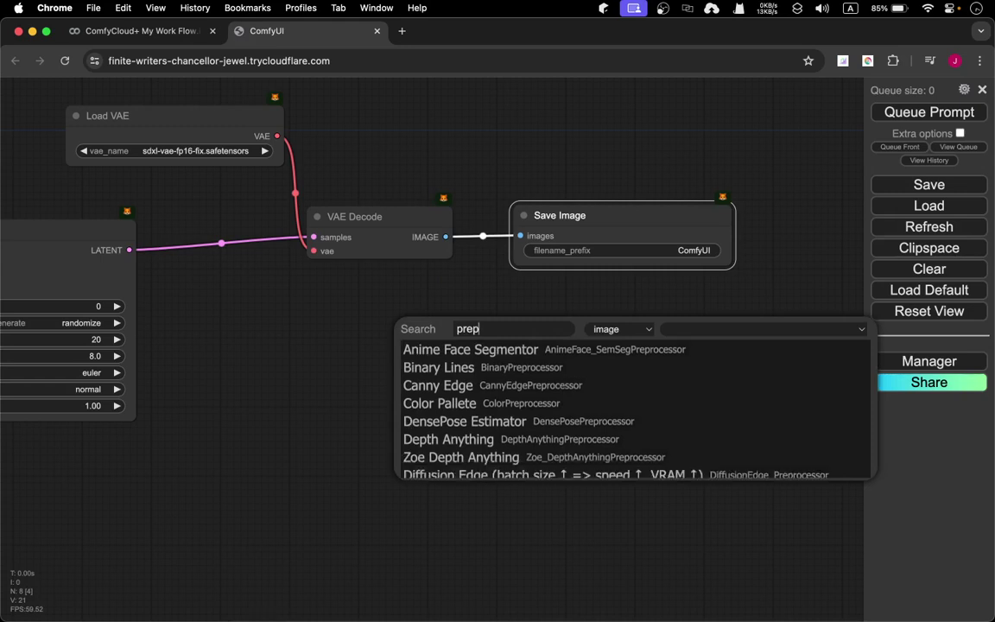
text(roce)
key(super+a)
text(control)
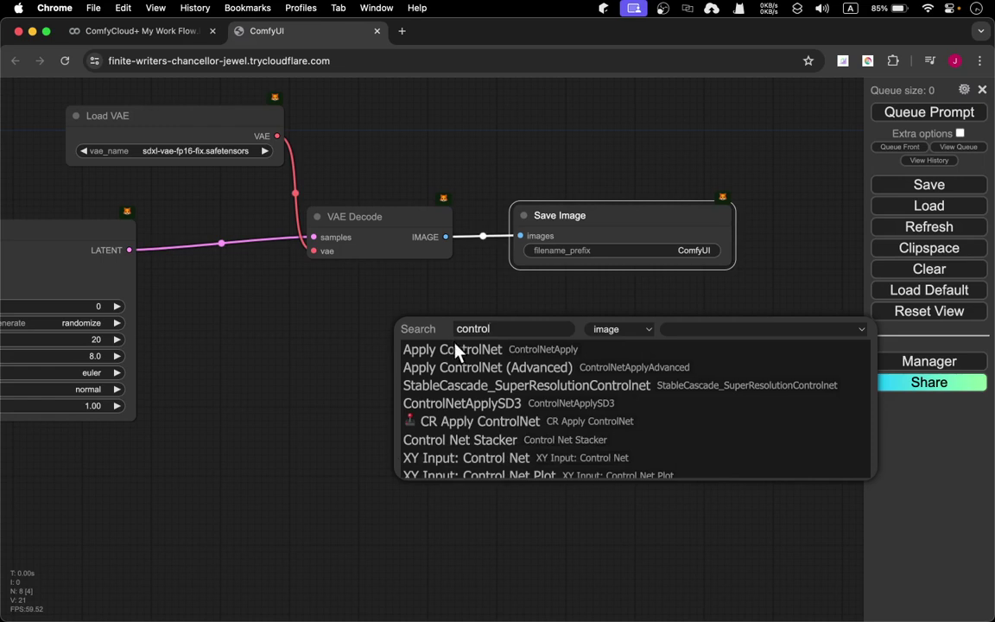
scroll(533, 413, down, 5)
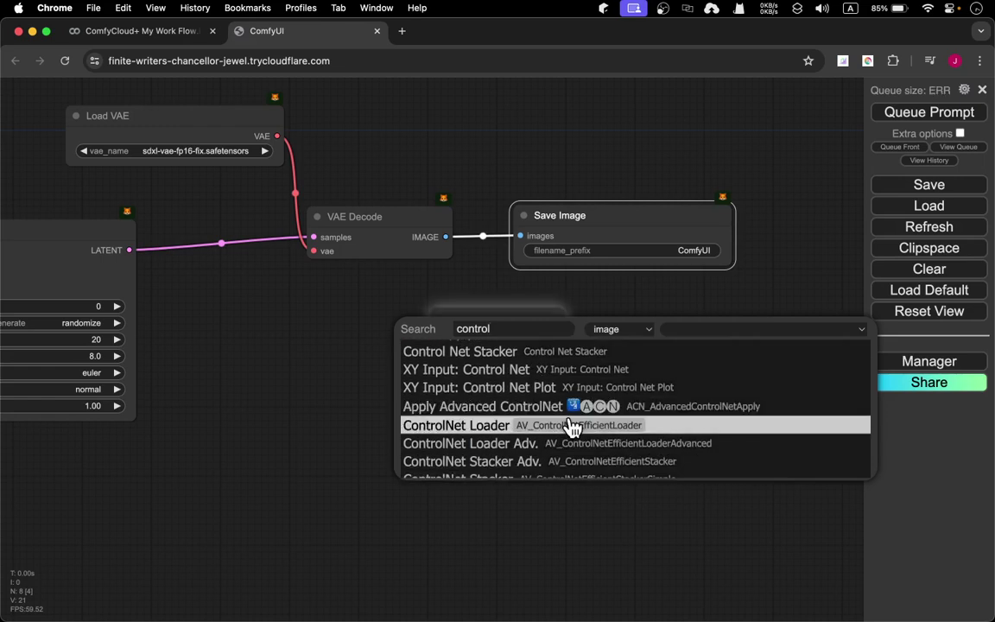
scroll(570, 424, down, 1)
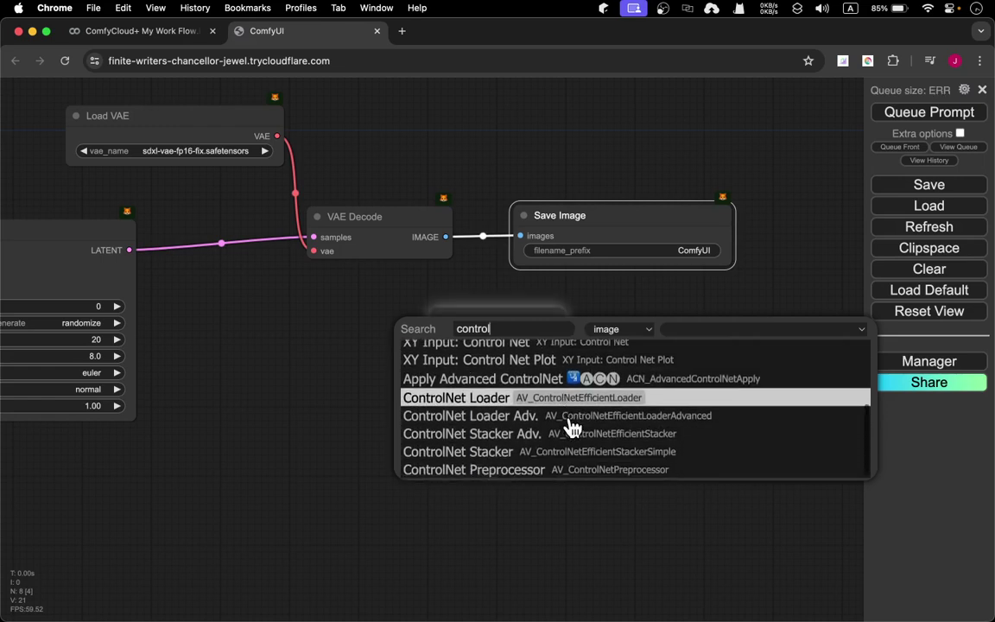
click(542, 473)
drag(561, 309, 367, 337)
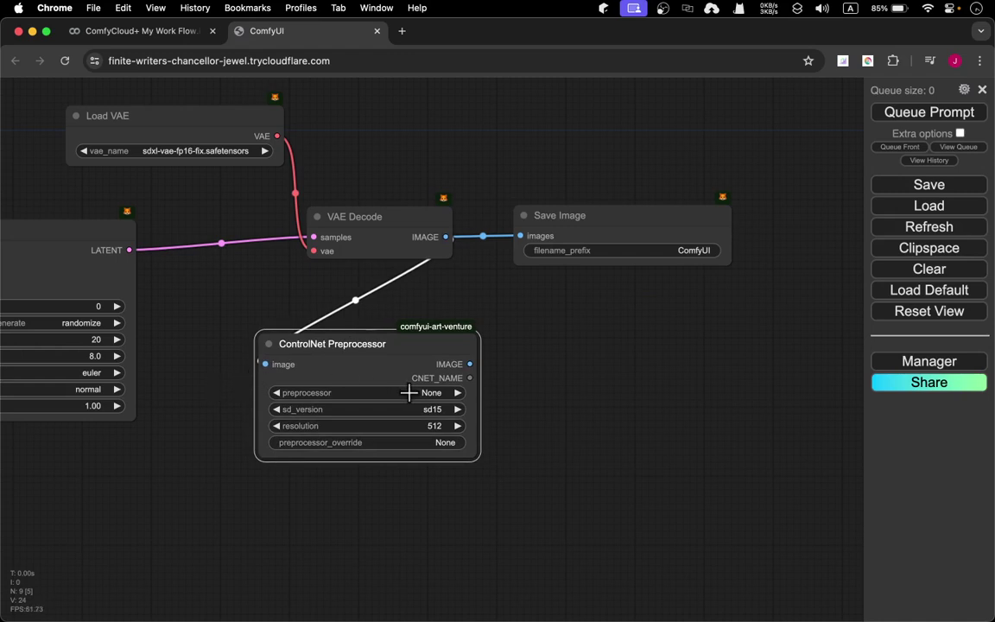
- Set the ControlNet Preprocessor's preprocessor to depth_midas
click(438, 393)
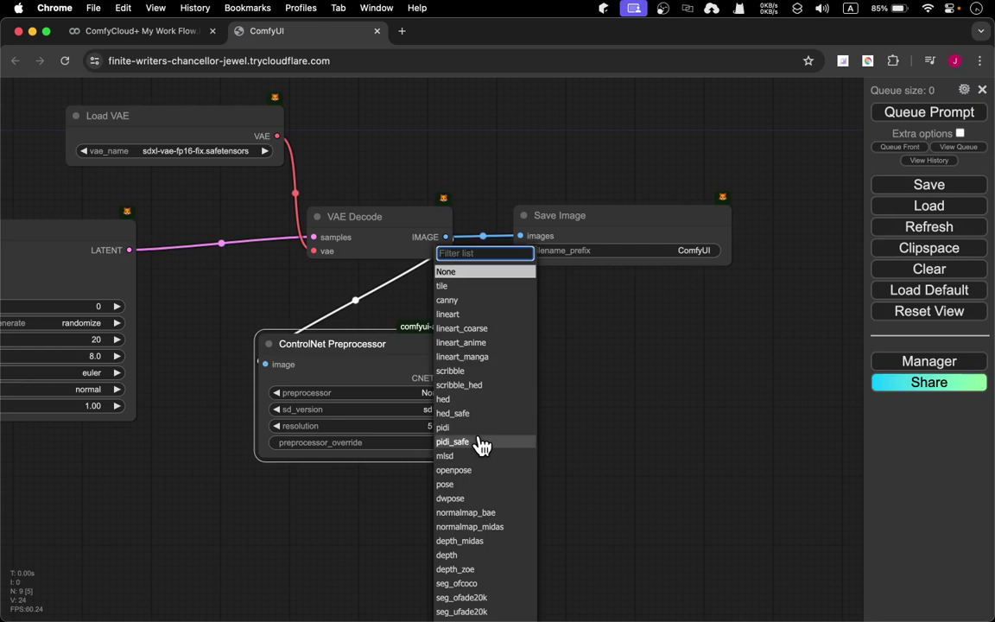
text(depth)
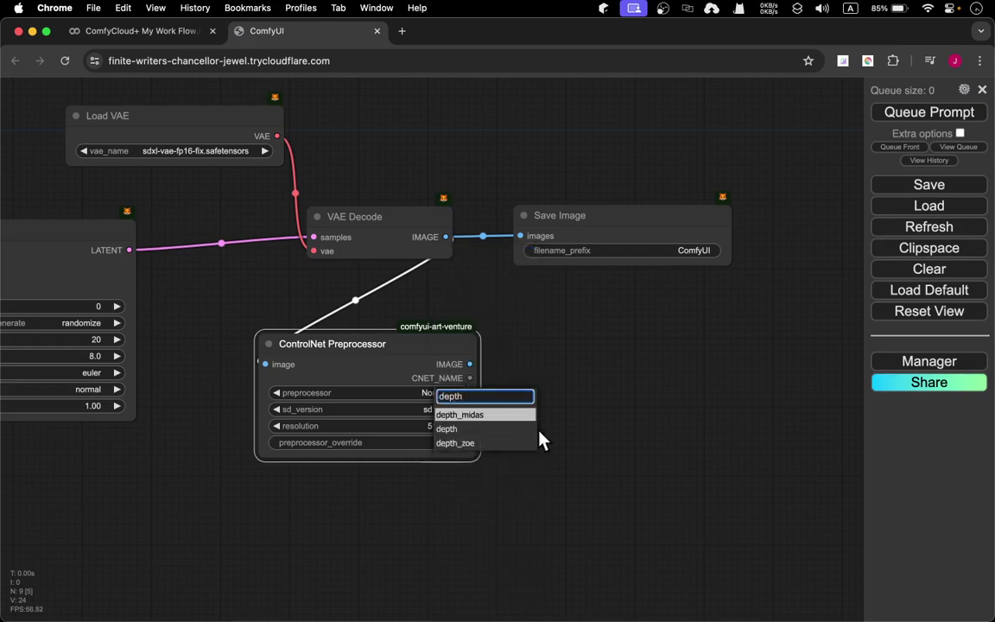
click(508, 416)
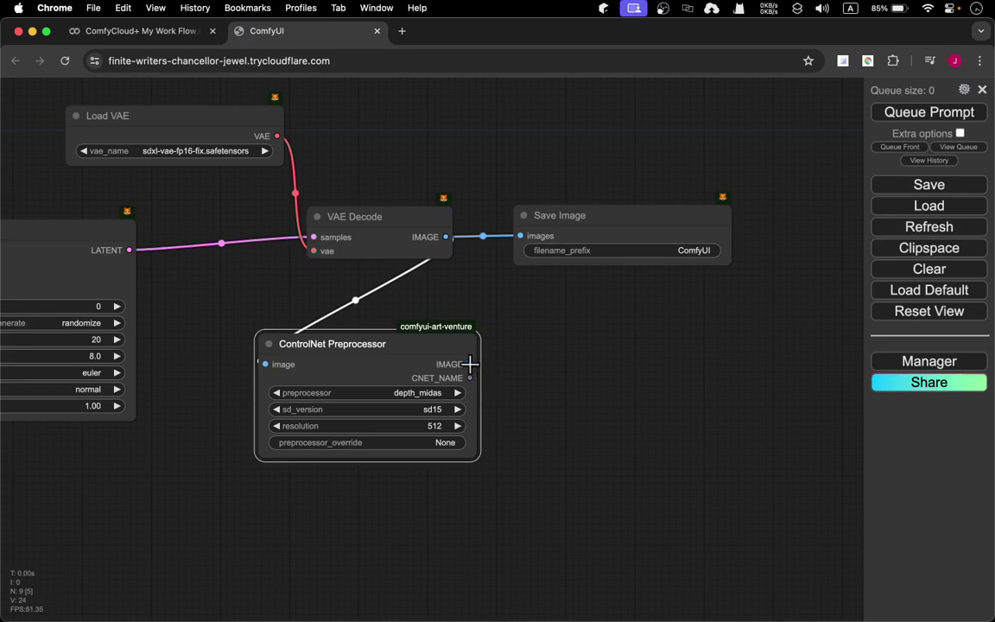
- Add a SaveImage node from the ControlNet Preprocessor's IMAGE output and arrange it directly below the preprocessor, under VAE Decode
drag(470, 363, 594, 353)
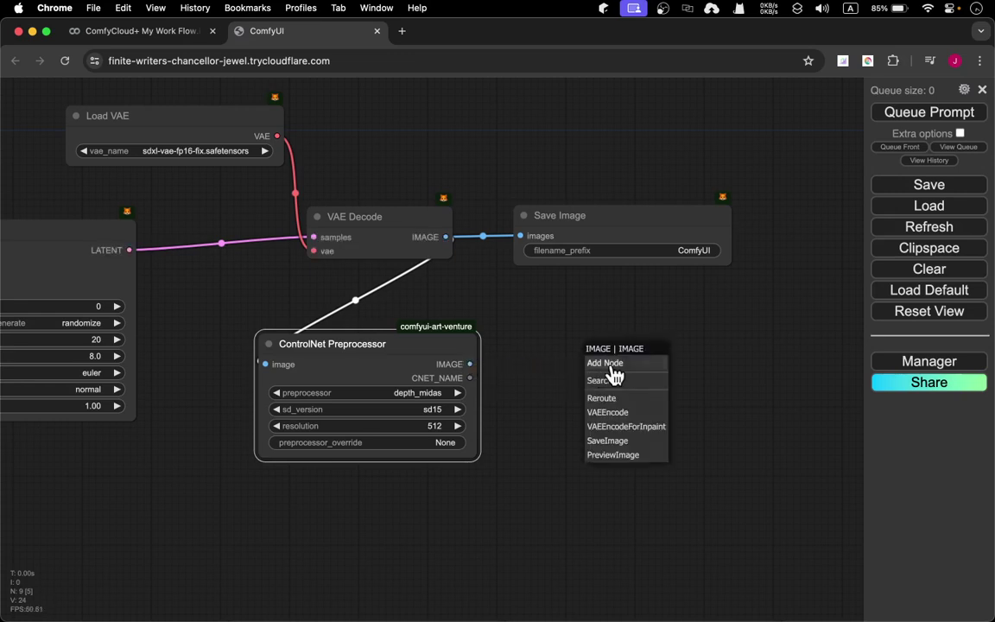
click(640, 444)
drag(721, 350, 631, 352)
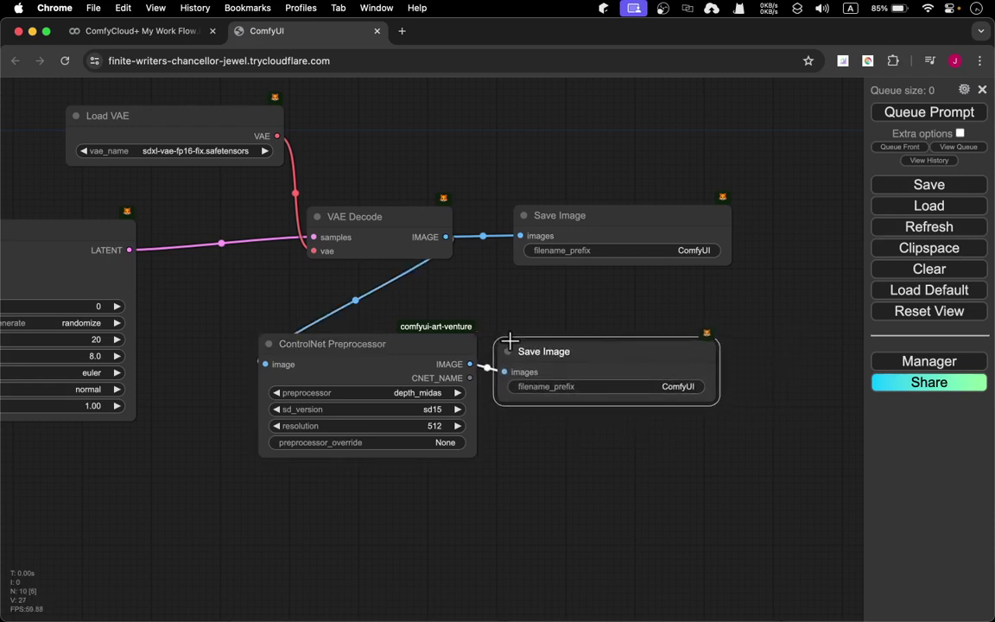
drag(426, 337, 402, 316)
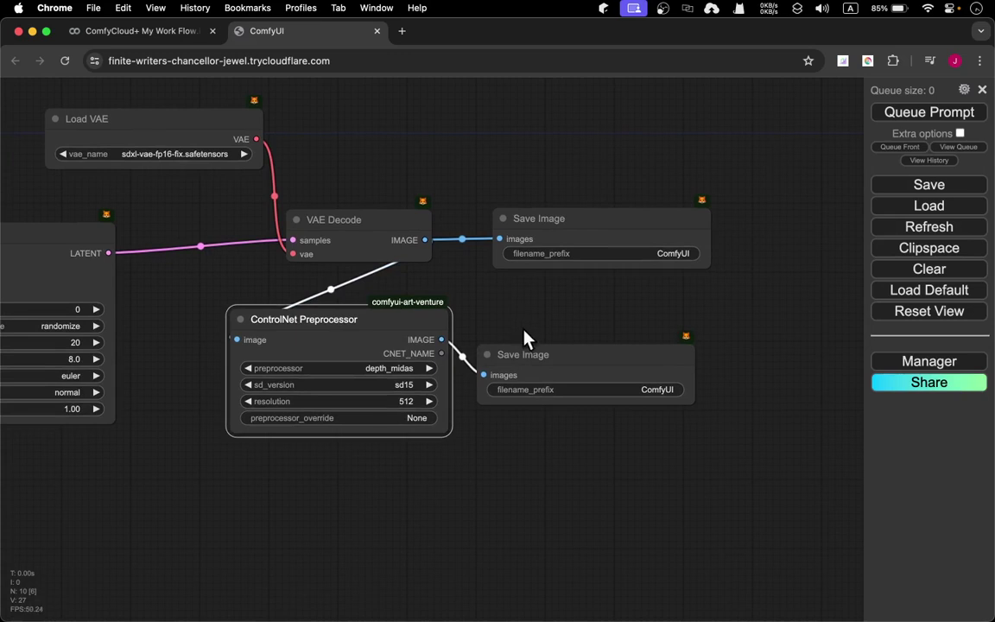
drag(557, 351, 335, 488)
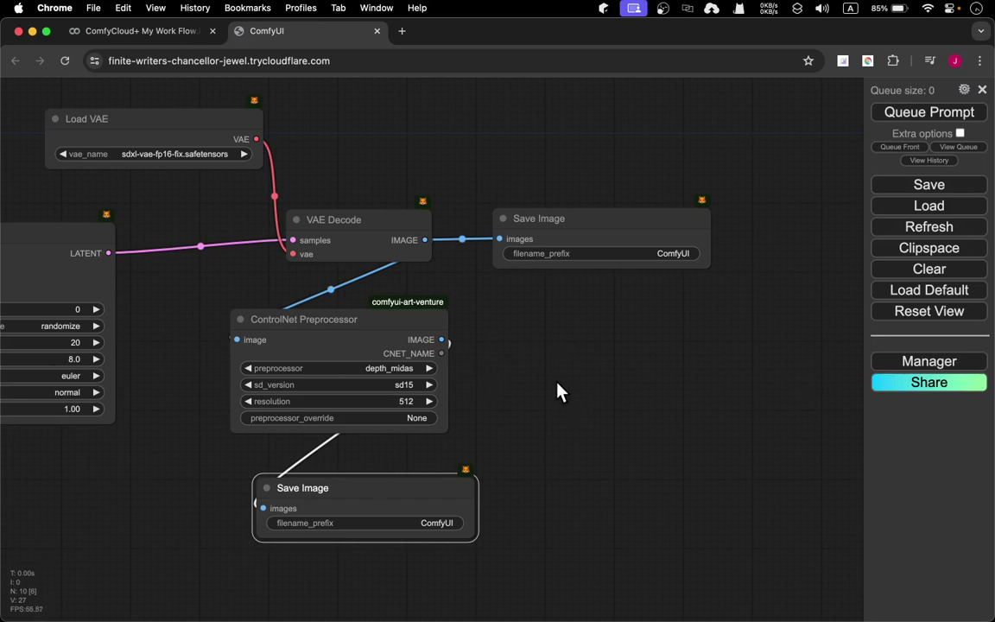
- Enter "a gir in bikini, standing at the beach." in the CLIP Text Encode node that feeds the KSampler's positive input
drag(557, 391, 851, 360)
drag(406, 439, 701, 484)
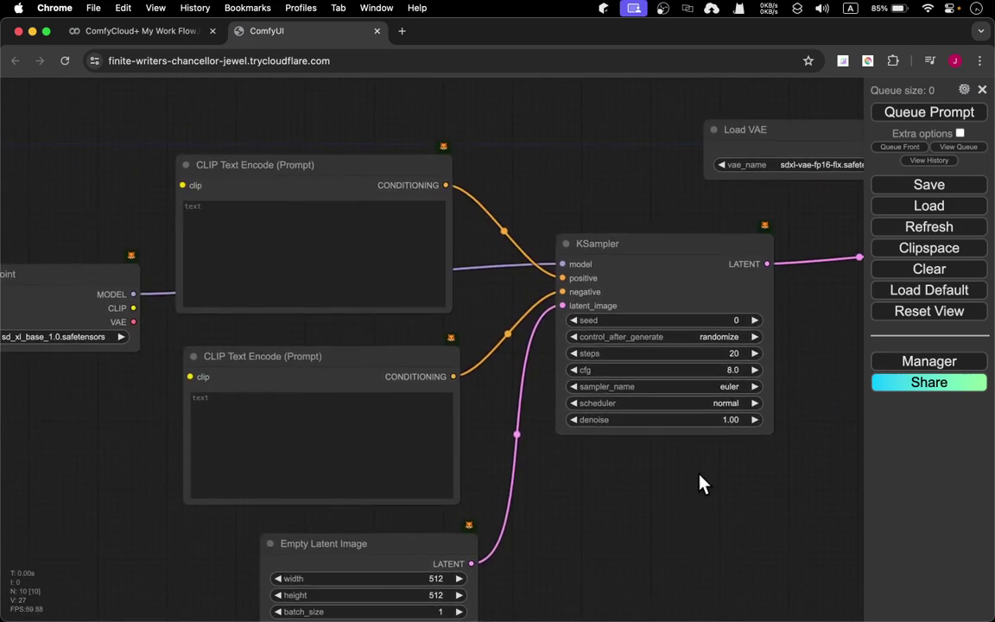
click(259, 226)
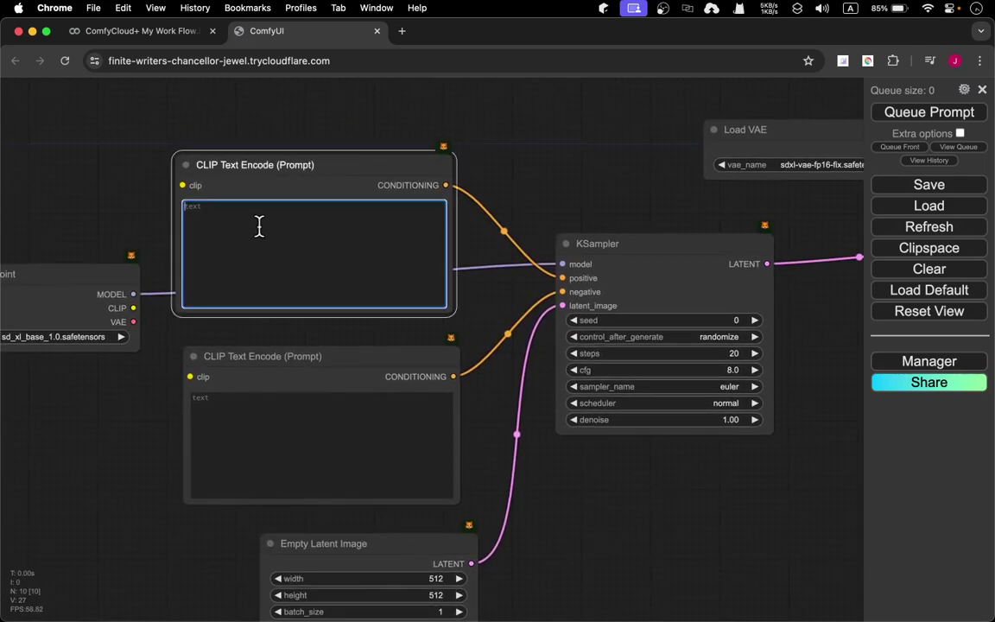
text(a gir in bikini)
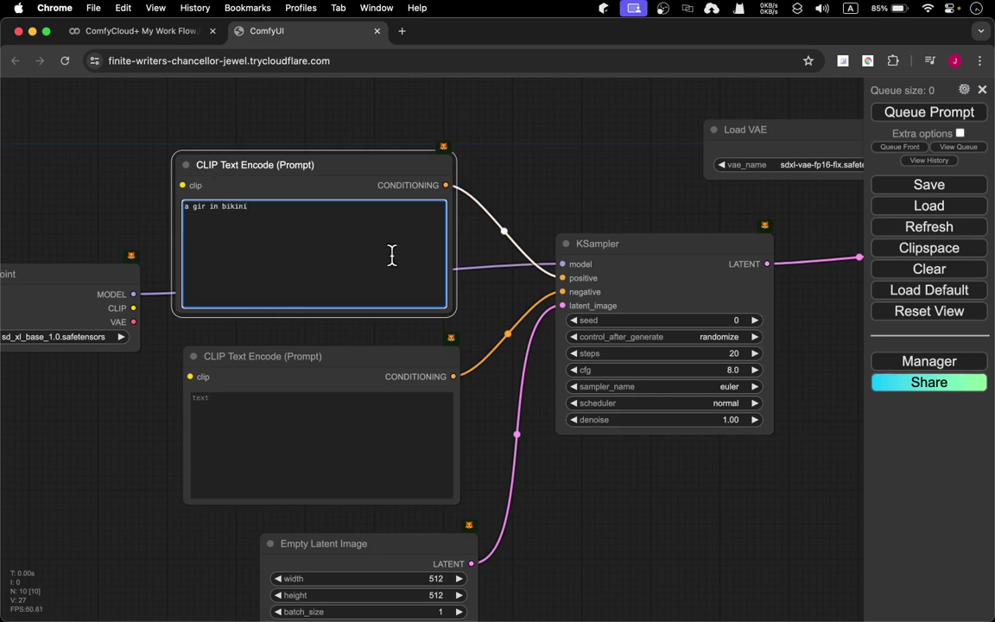
text(, standing at the beach.)
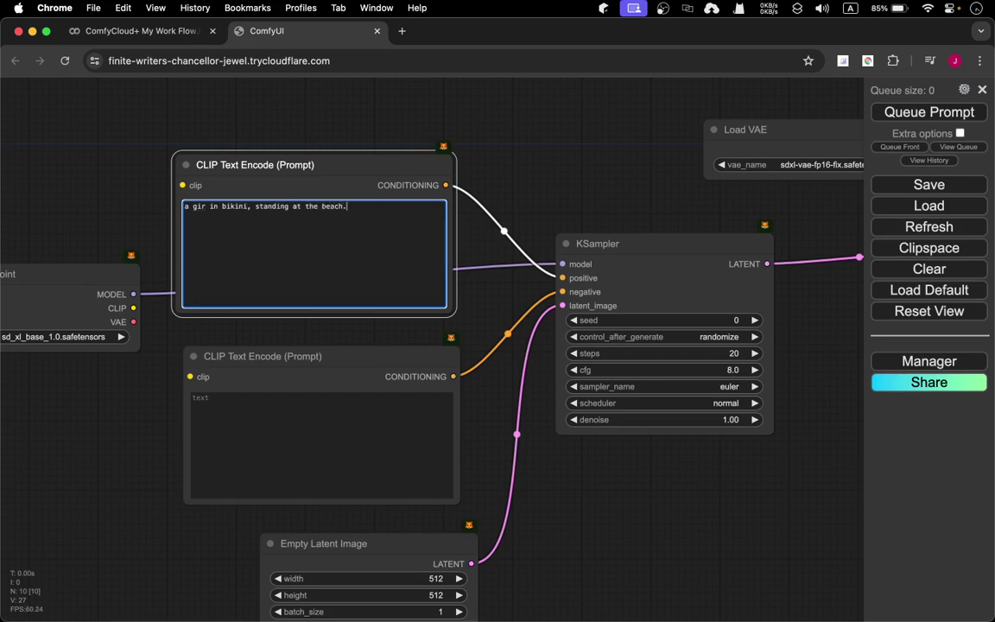
- Enter "ungly" as the text of the CLIP Text Encode node that feeds the KSampler's negative input
click(279, 421)
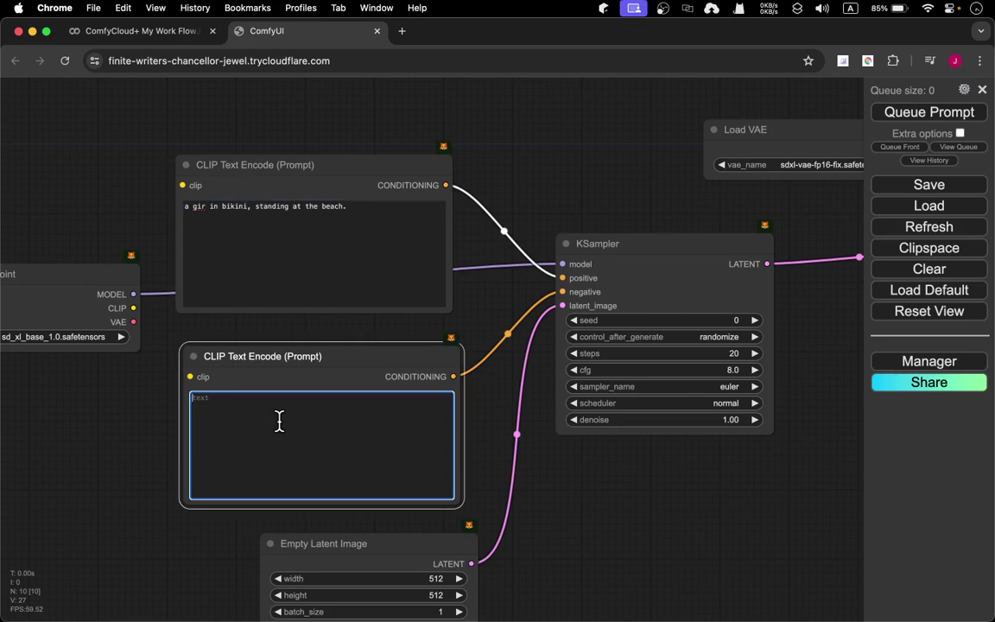
text(un)
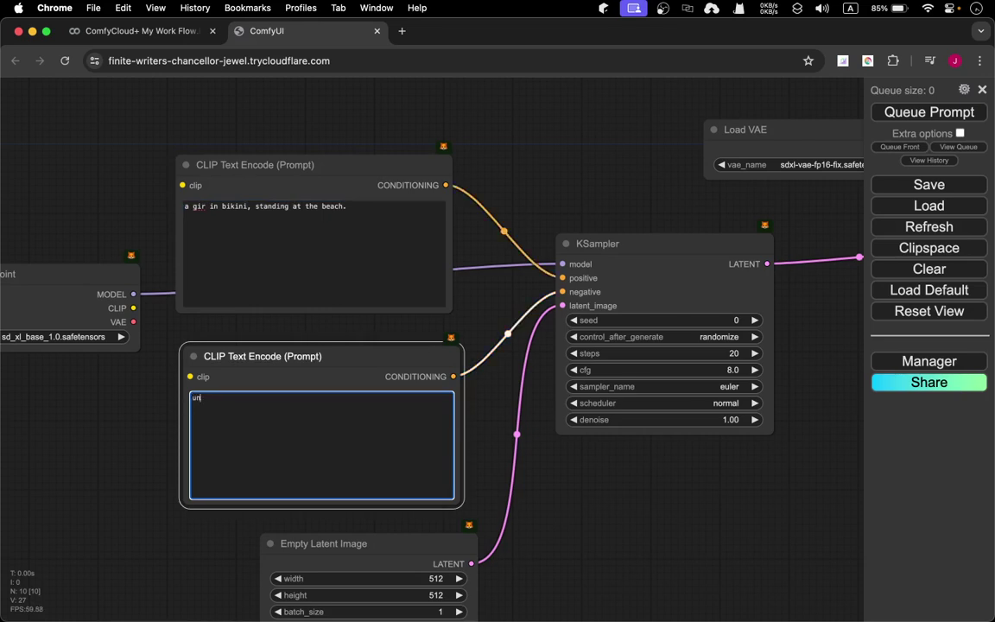
text(gly)
- Replace the misspelled "gir" in the positive prompt with "anime girl"
double_click(199, 206)
text(a)
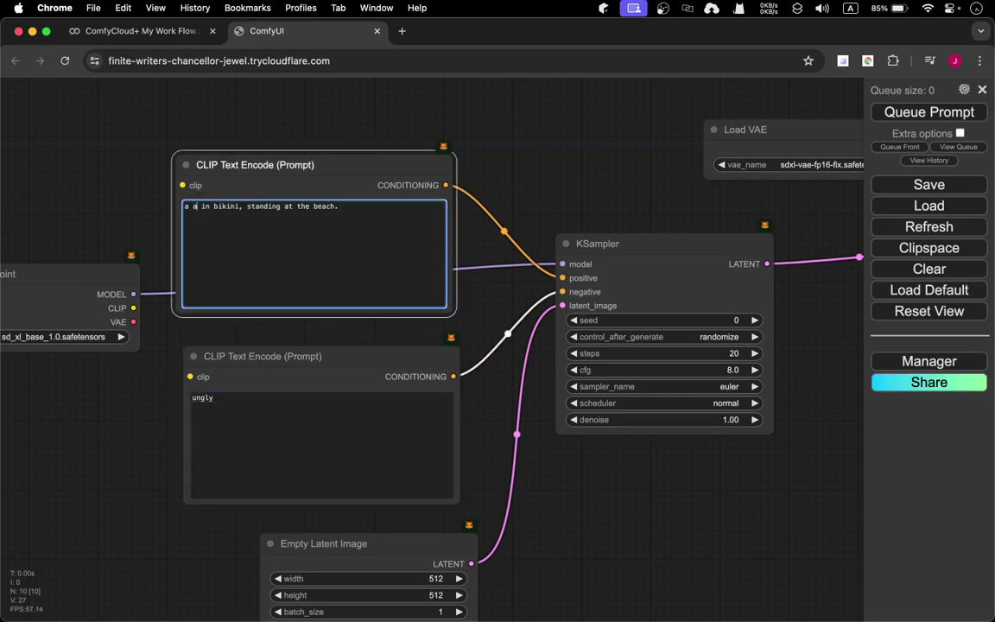
text(nime)
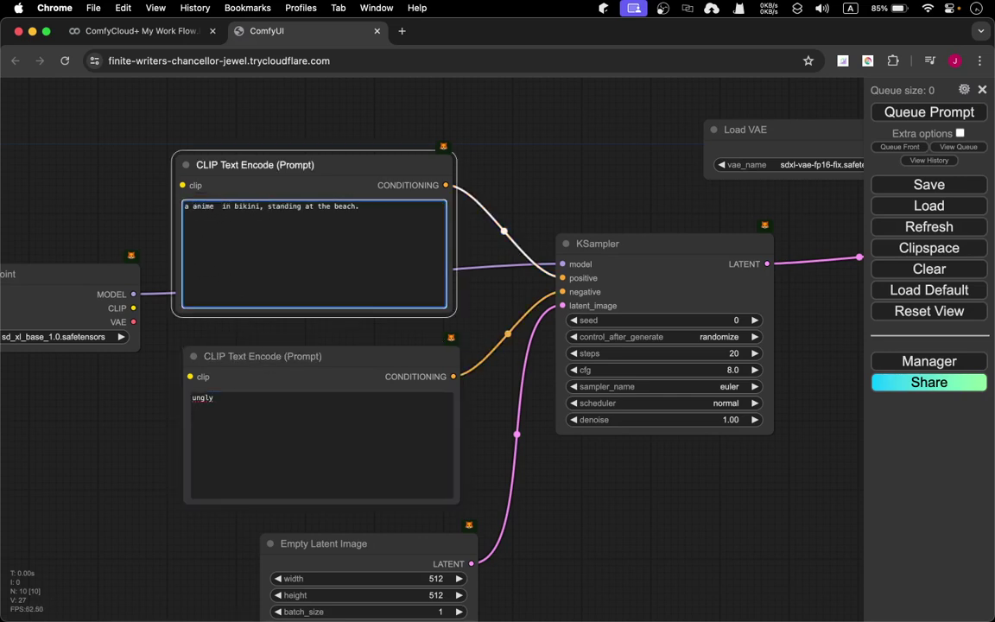
text( girl)
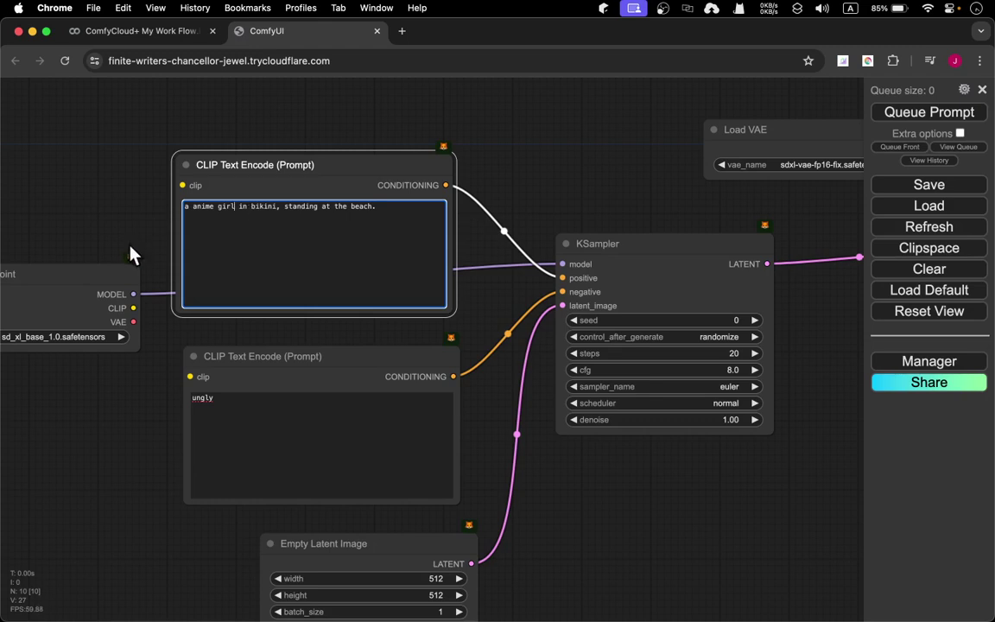
- Set the Load Checkpoint node's checkpoint to protoVisionXLHighFidelity3D.safetensors
drag(83, 169, 248, 148)
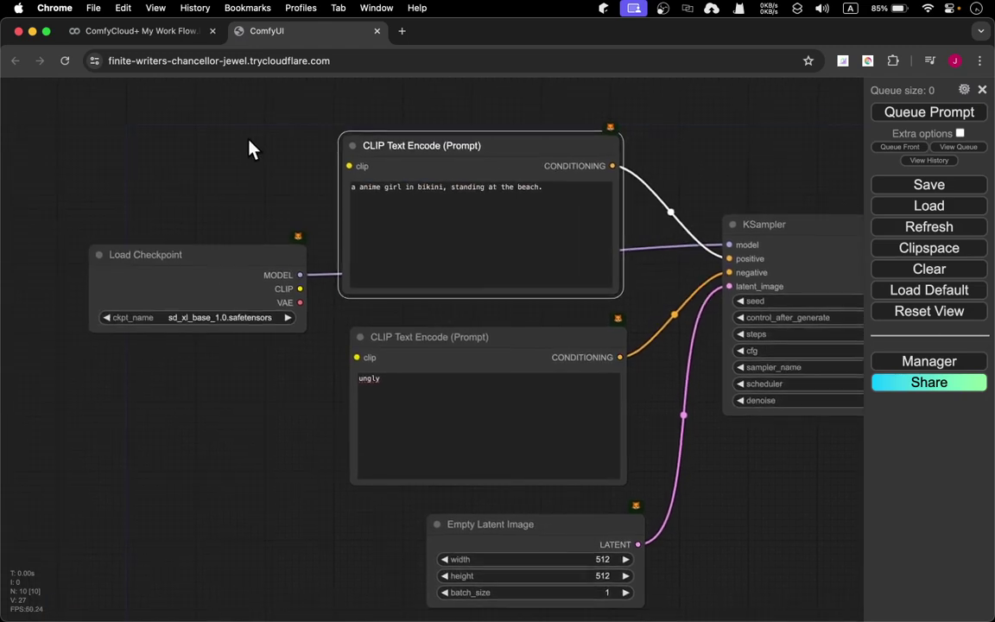
click(242, 317)
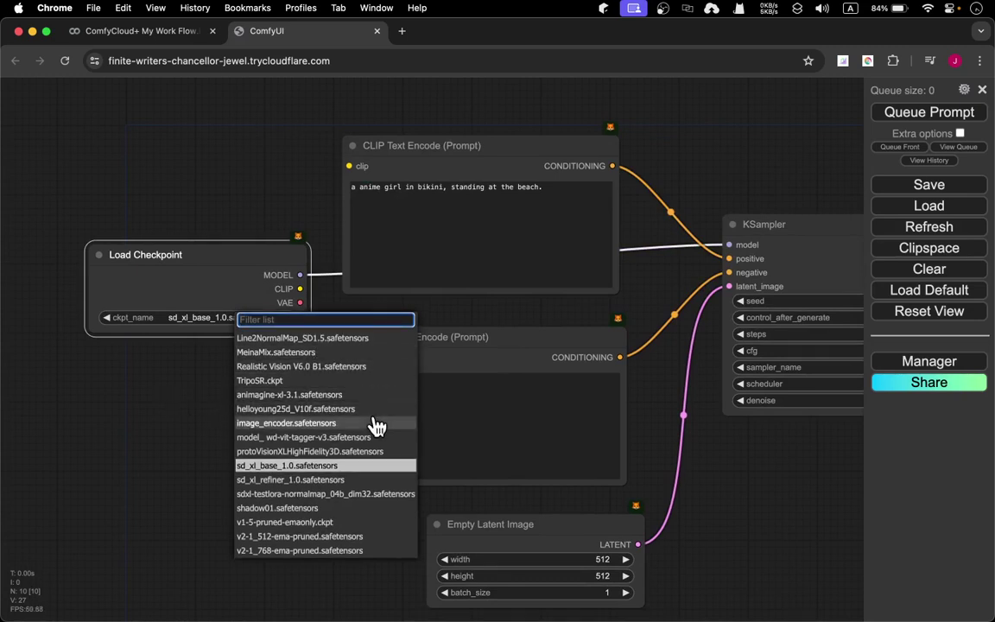
scroll(374, 420, up, 1)
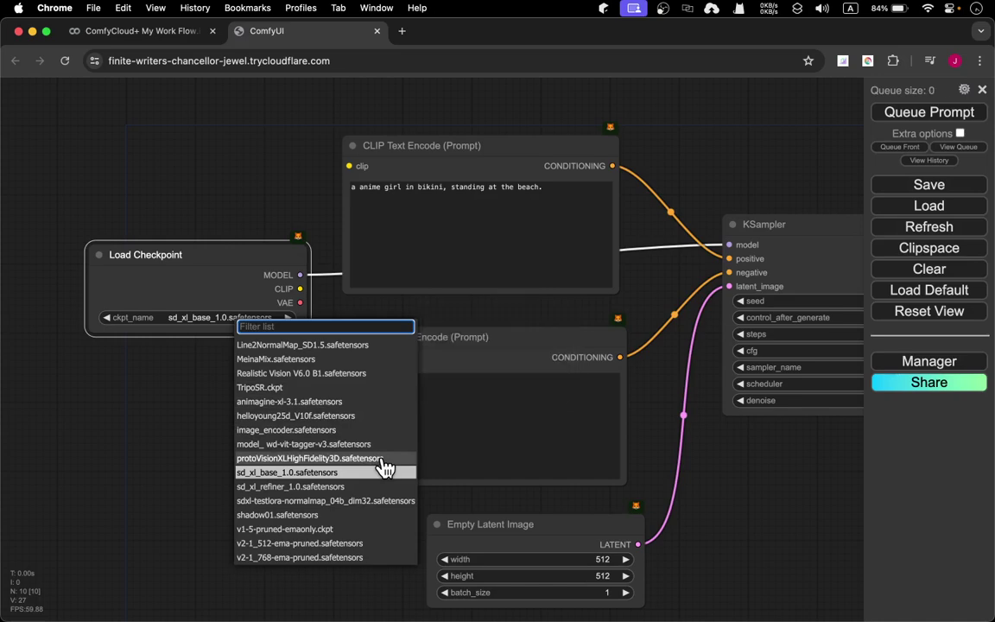
click(382, 461)
click(234, 397)
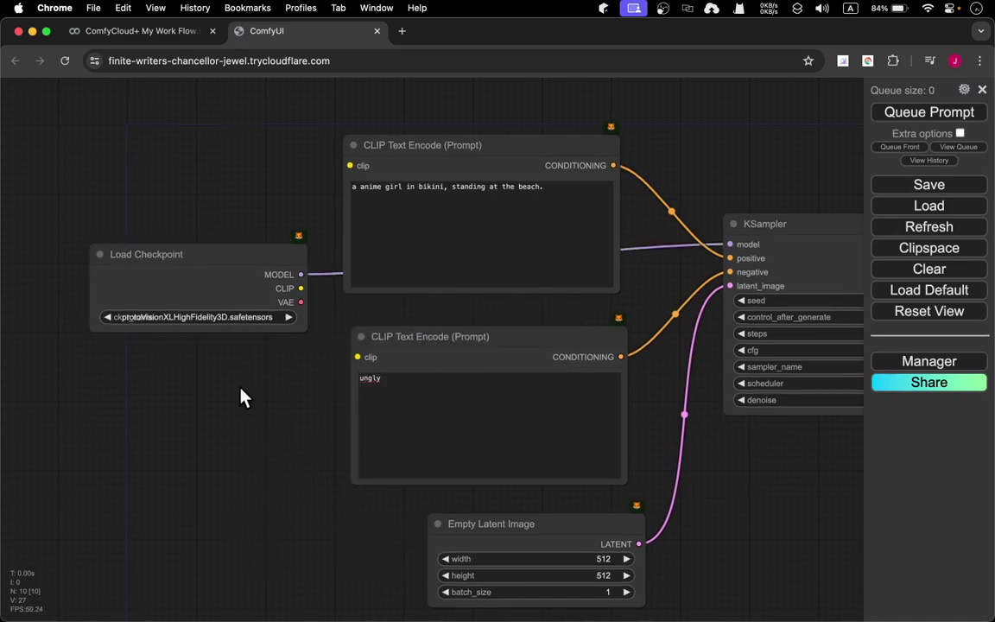
- Correct the misspelled negative prompt to "ugly" with the spelling suggestion
drag(239, 391, 220, 334)
scroll(690, 430, down, 3)
scroll(724, 422, up, 2)
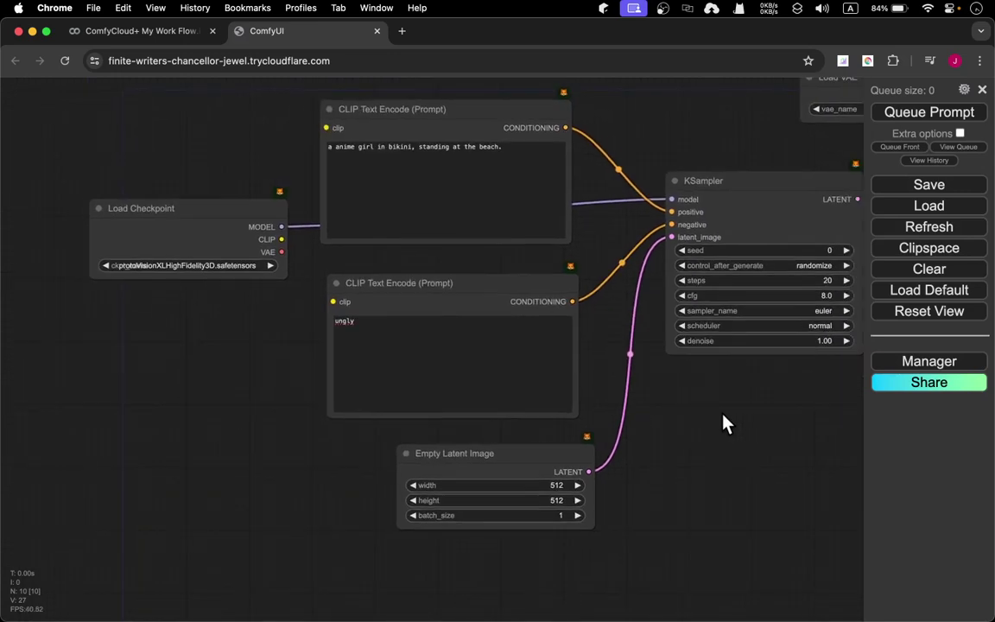
right_click(329, 321)
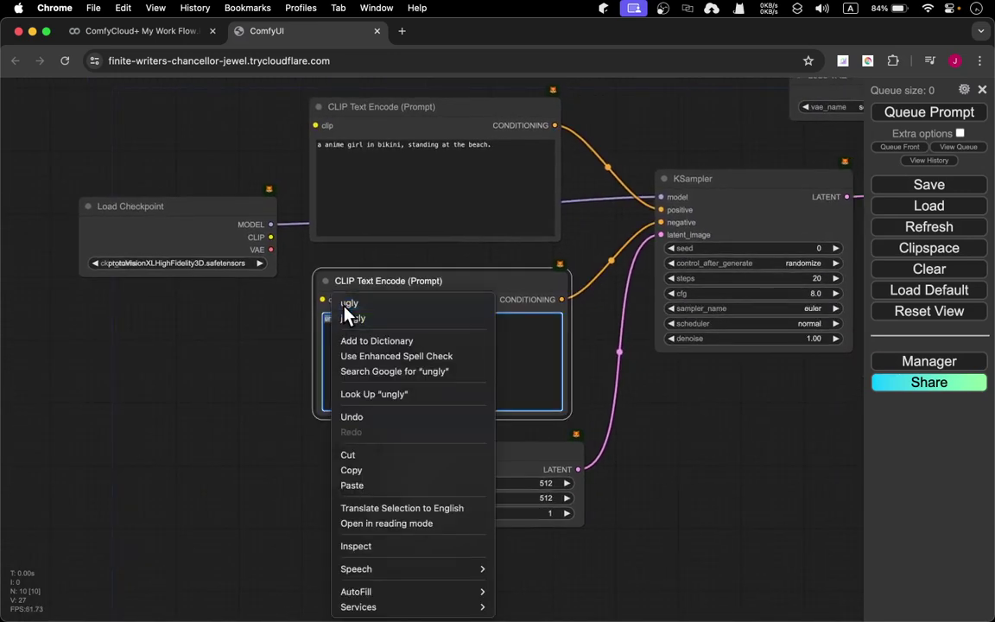
click(670, 415)
- Try to run the assembled workflow by queueing the prompt
drag(670, 415, 350, 366)
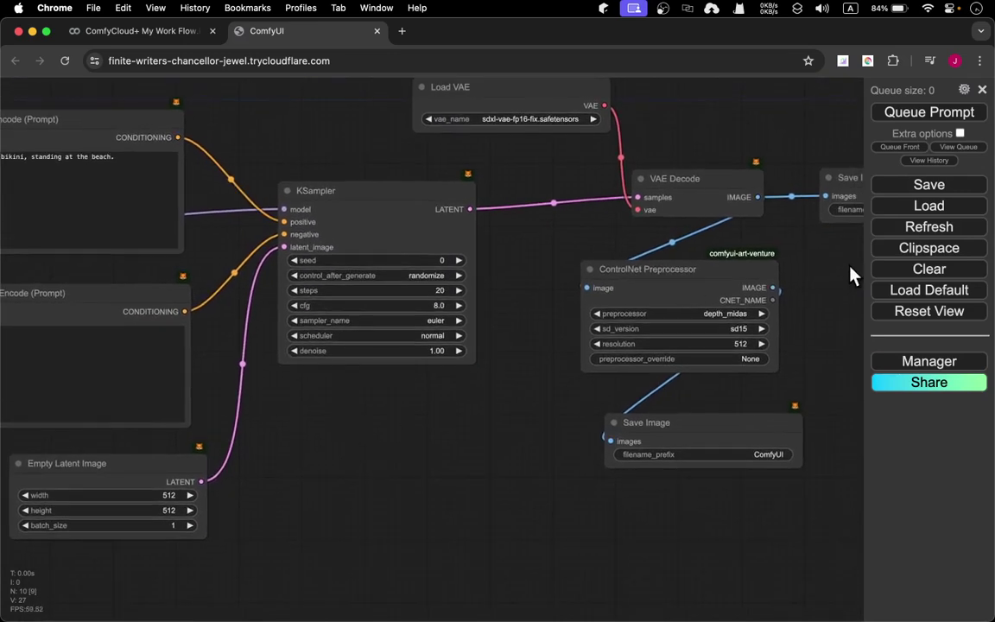
click(885, 113)
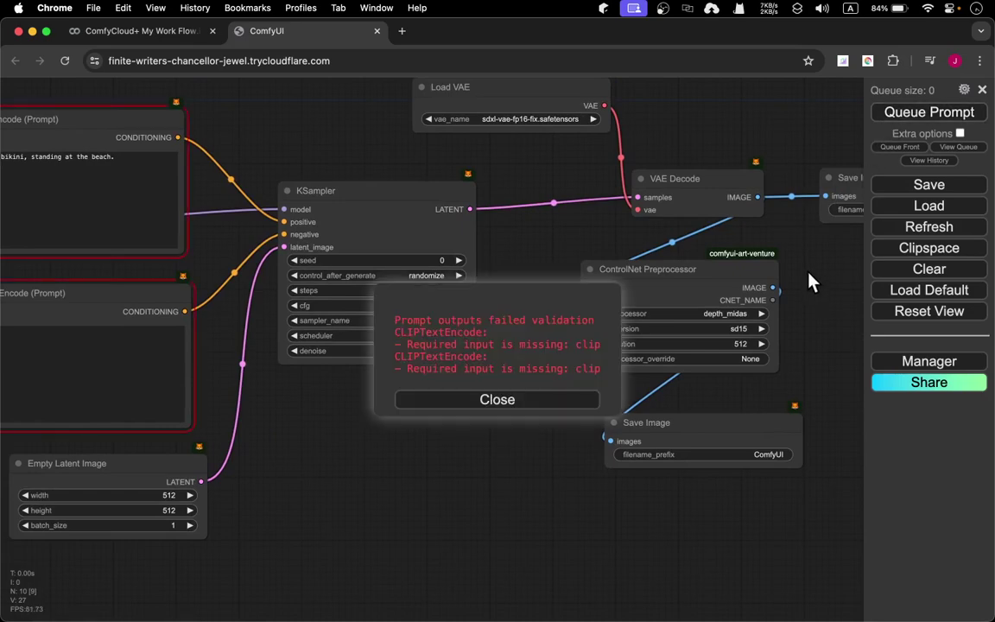
click(535, 408)
- Move Load Checkpoint farther from the prompt nodes and connect its CLIP output to the clip inputs of both CLIP Text Encode nodes
drag(307, 126, 508, 163)
click(263, 381)
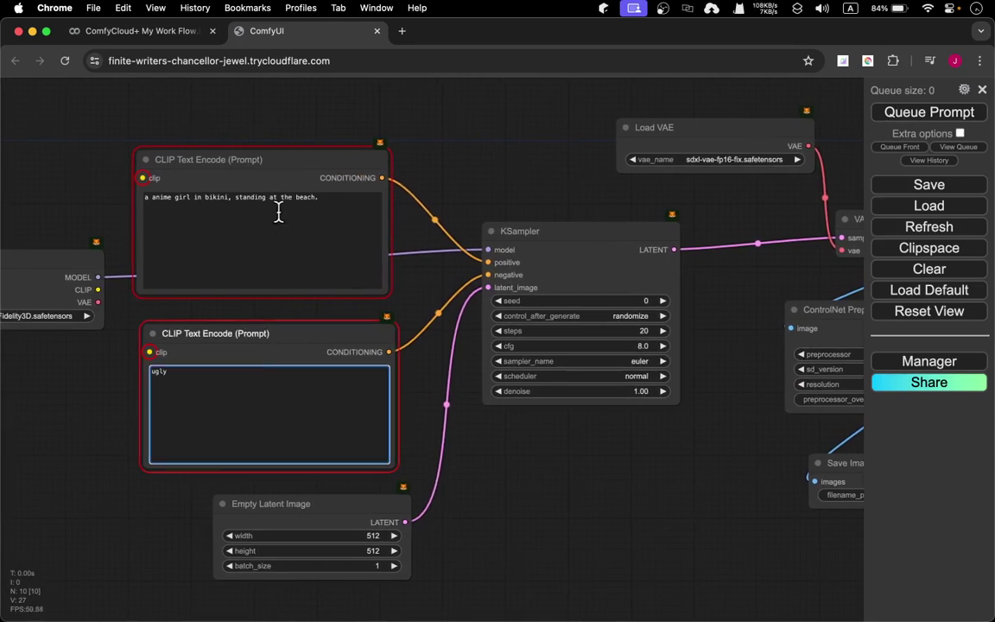
click(278, 214)
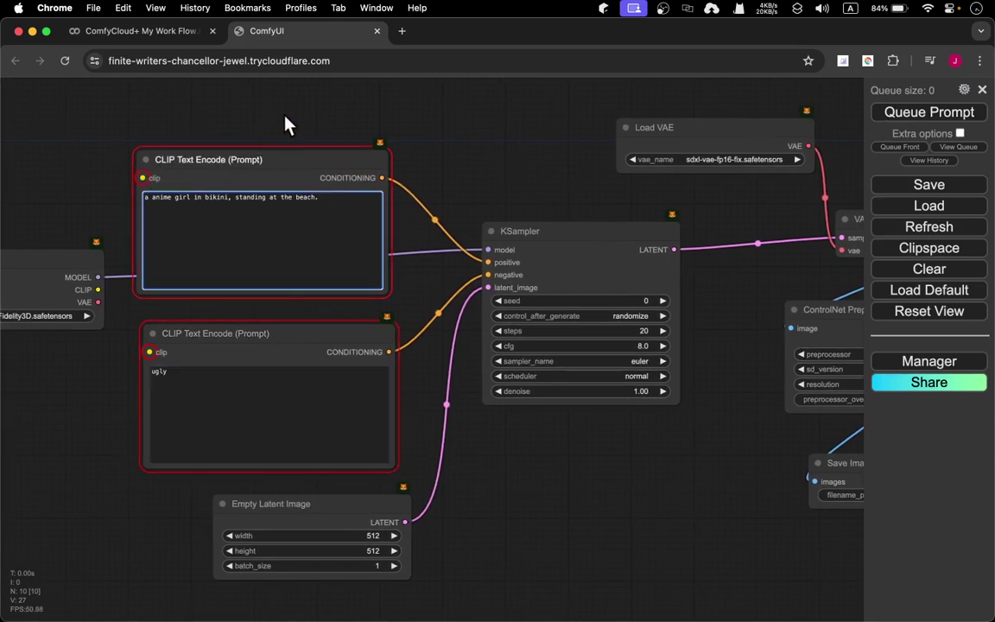
drag(284, 127, 470, 183)
drag(241, 289, 134, 256)
drag(223, 290, 370, 212)
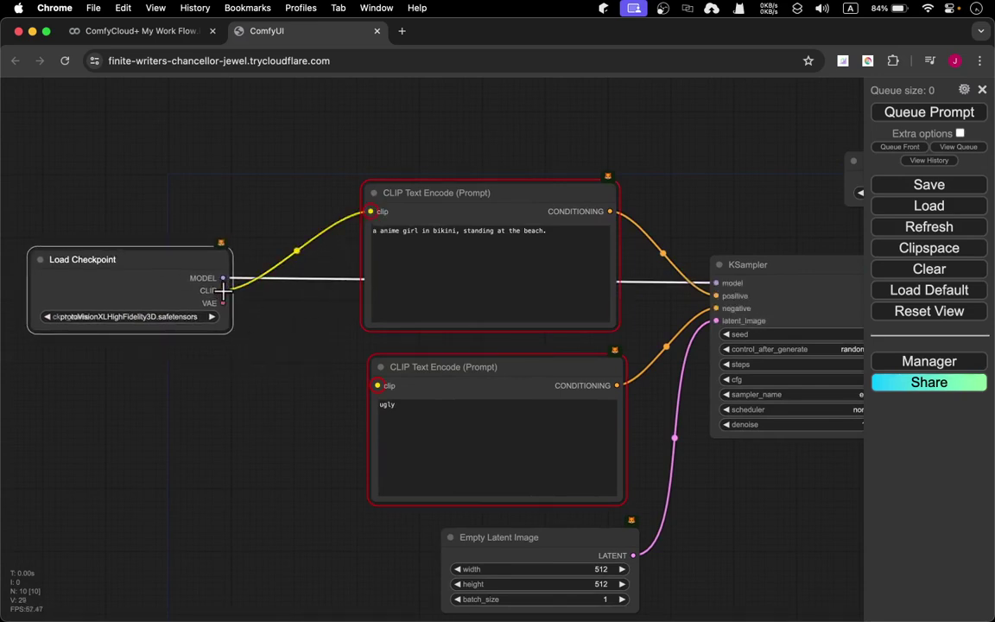
drag(223, 290, 377, 385)
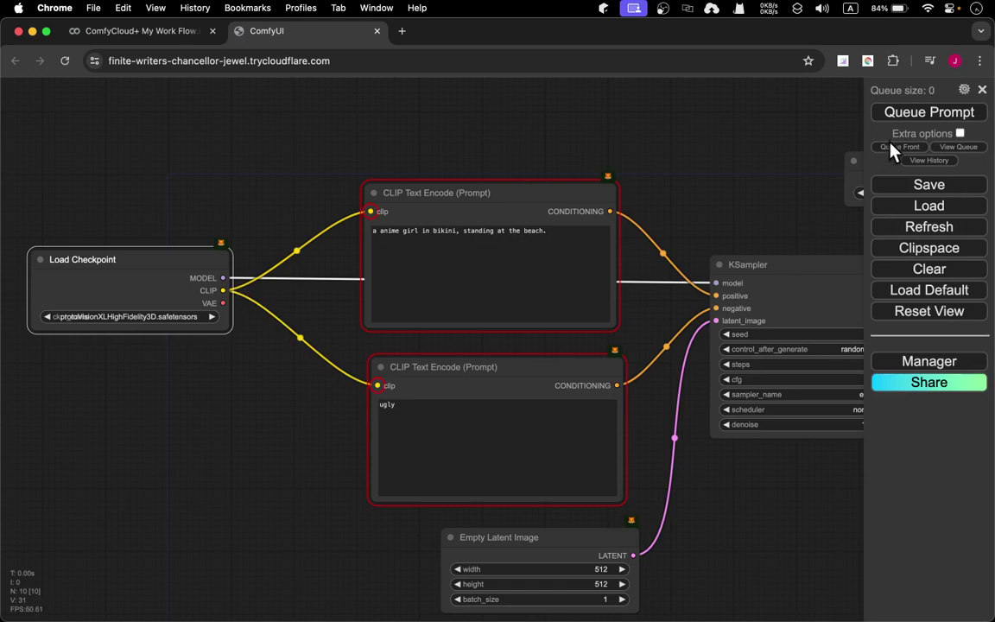
- Queue the prompt, examine the generated image and its depth map, and shift the VAE Decode's Save Image node slightly to the right
click(885, 112)
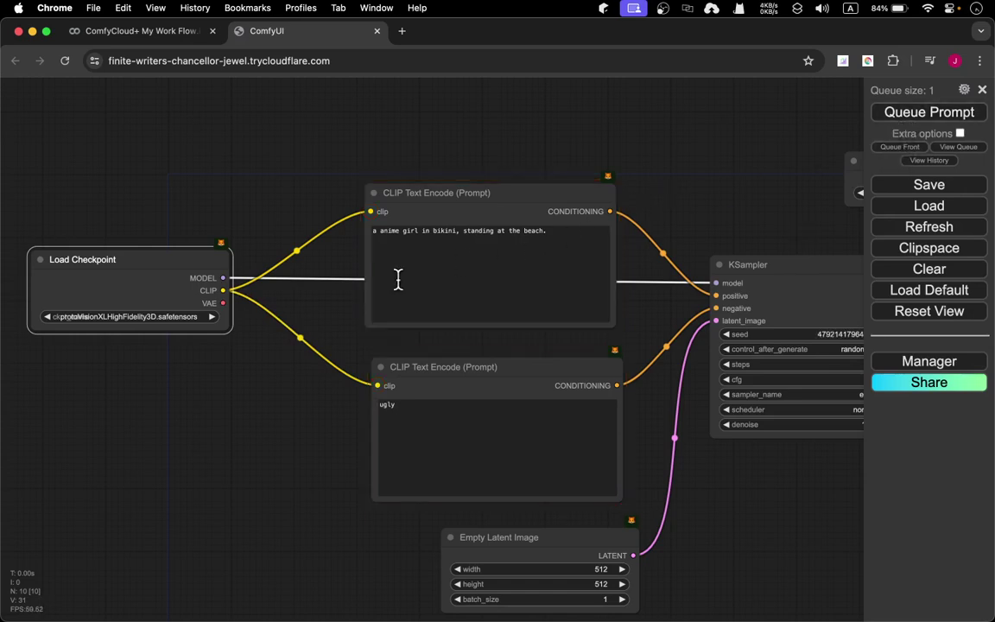
drag(703, 185, 541, 183)
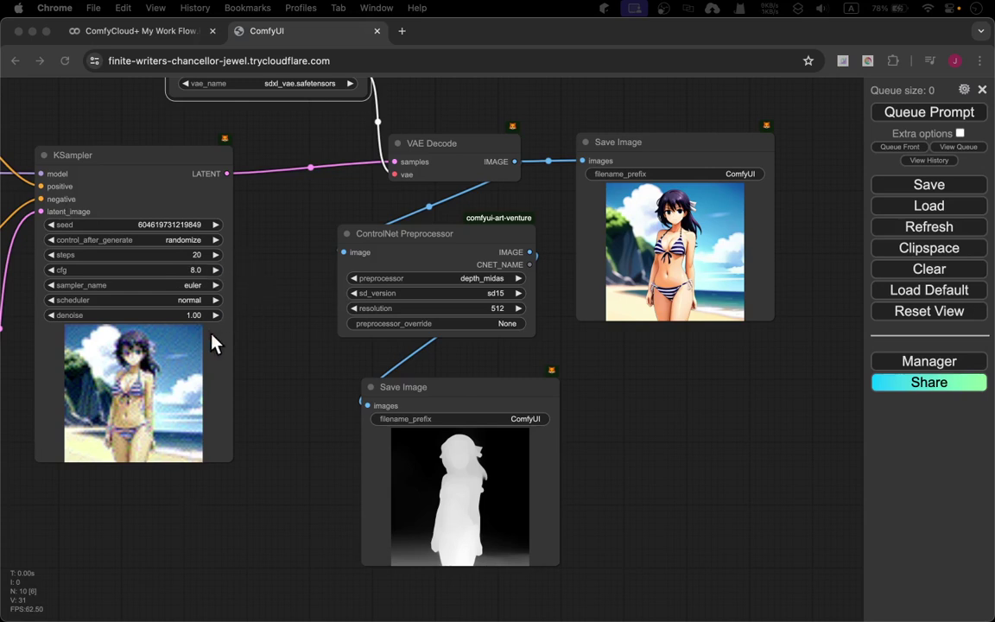
scroll(215, 344, right, 2)
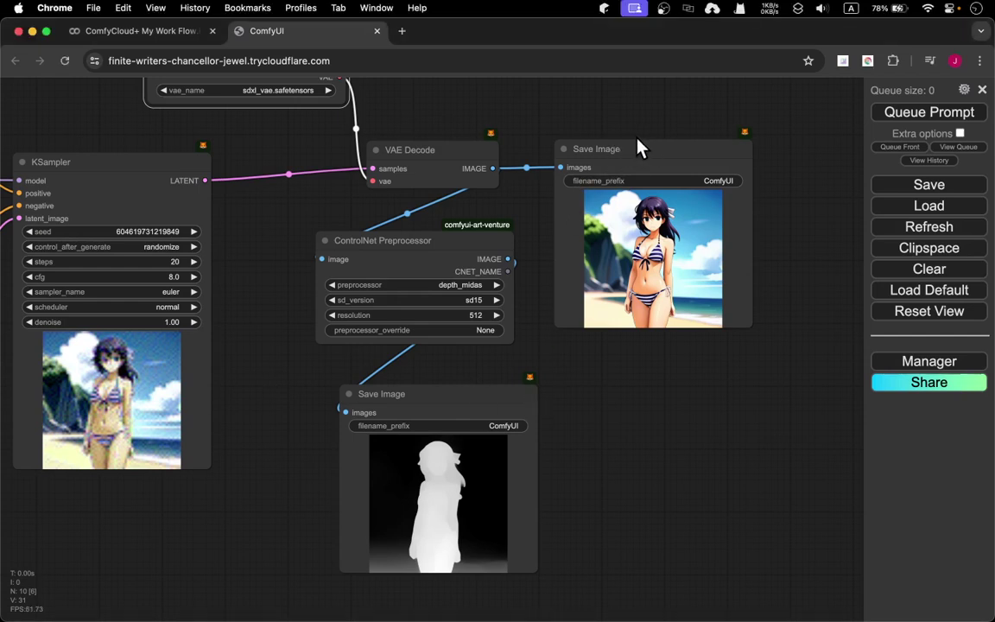
drag(639, 147, 653, 142)
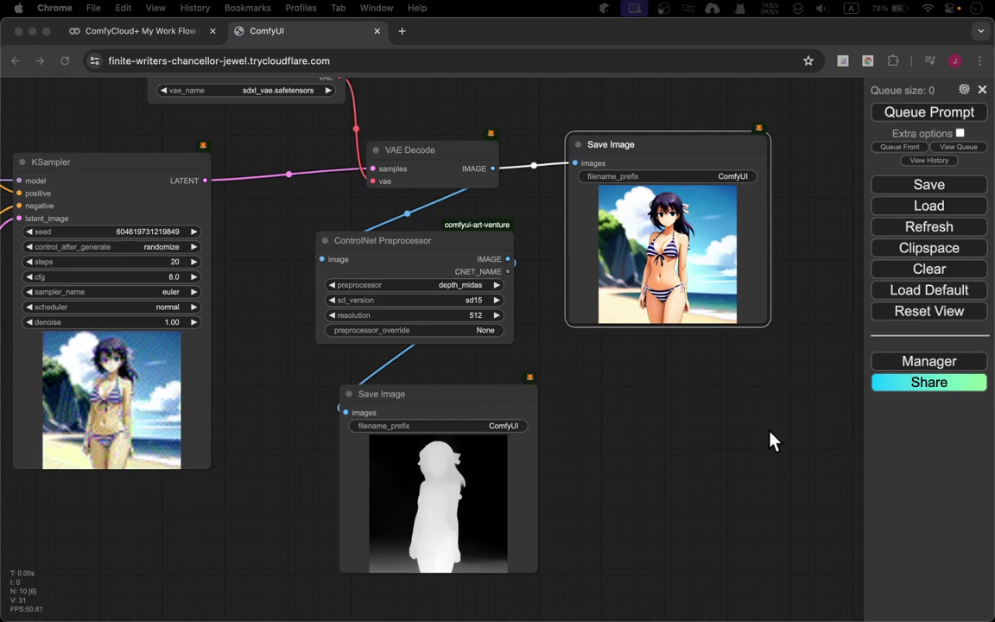
- Search for "control" from the ControlNet Preprocessor's IMAGE output and add an Apply ControlNet node below and right of the generated image
drag(715, 411, 436, 369)
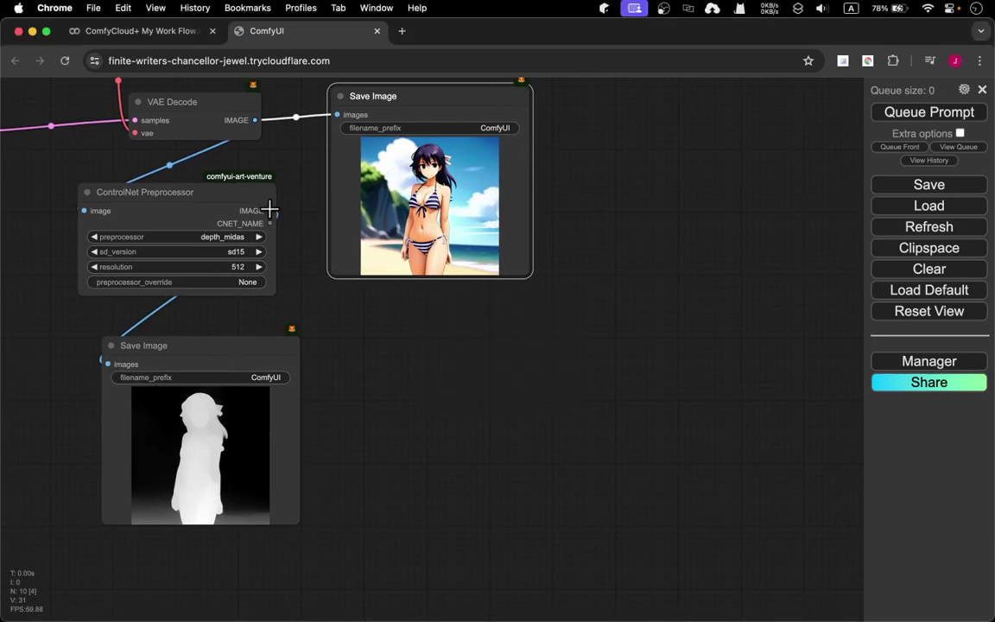
drag(270, 210, 401, 393)
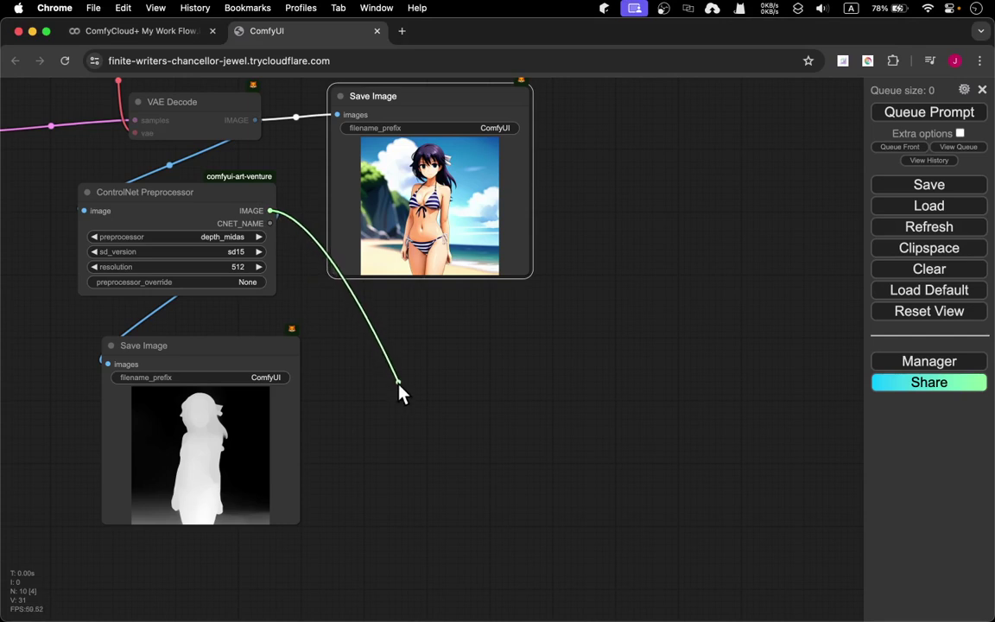
drag(400, 390, 401, 391)
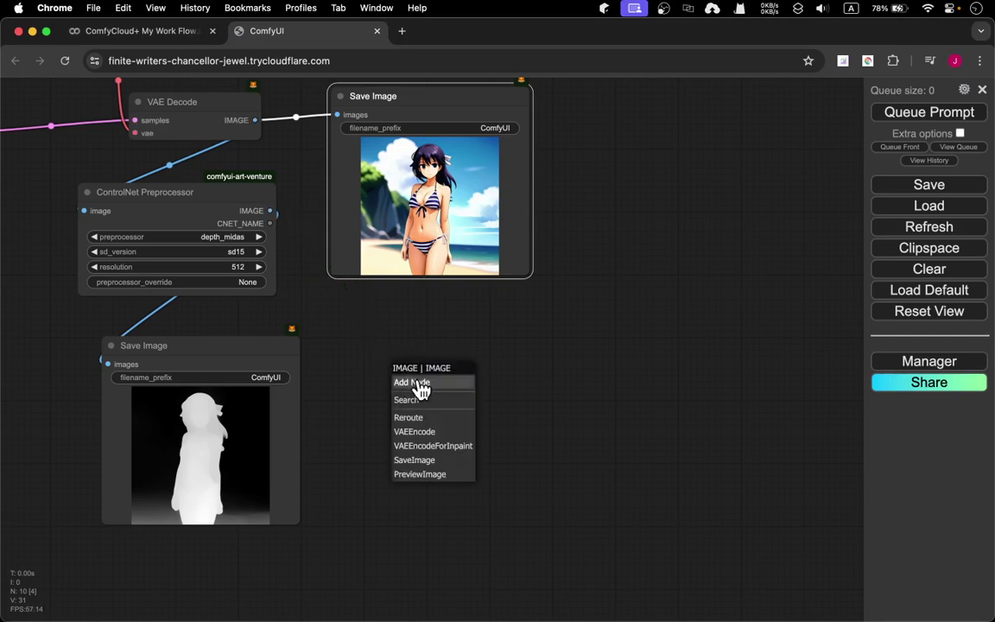
click(463, 400)
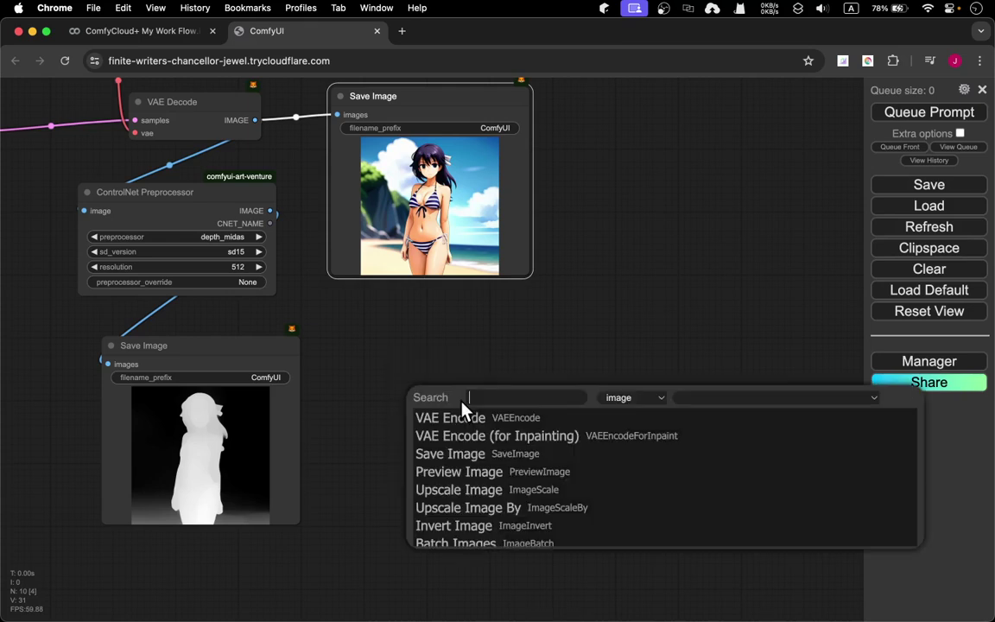
text(control)
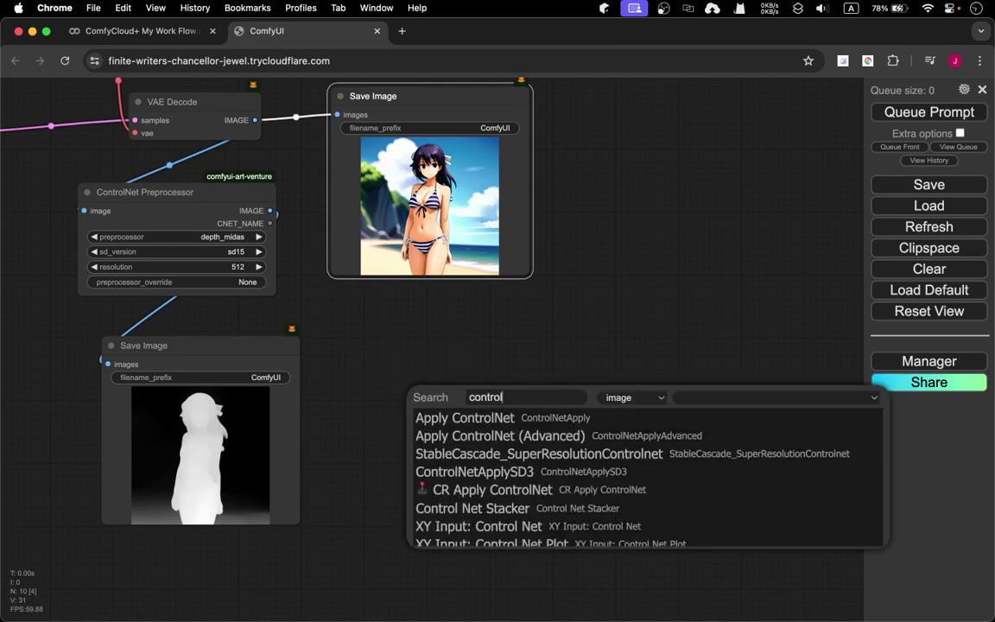
key(Down)
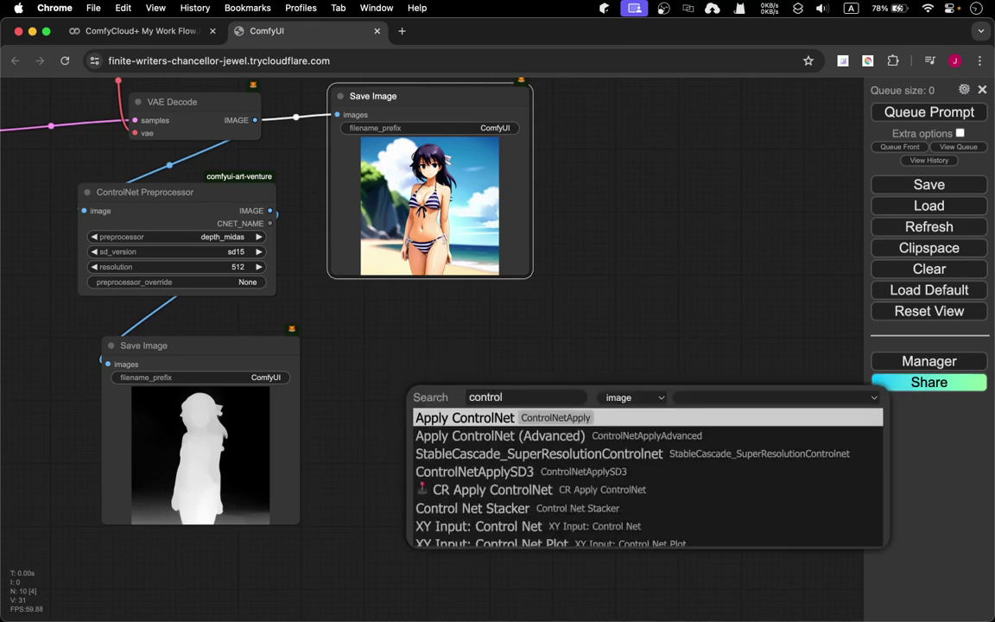
key(Return)
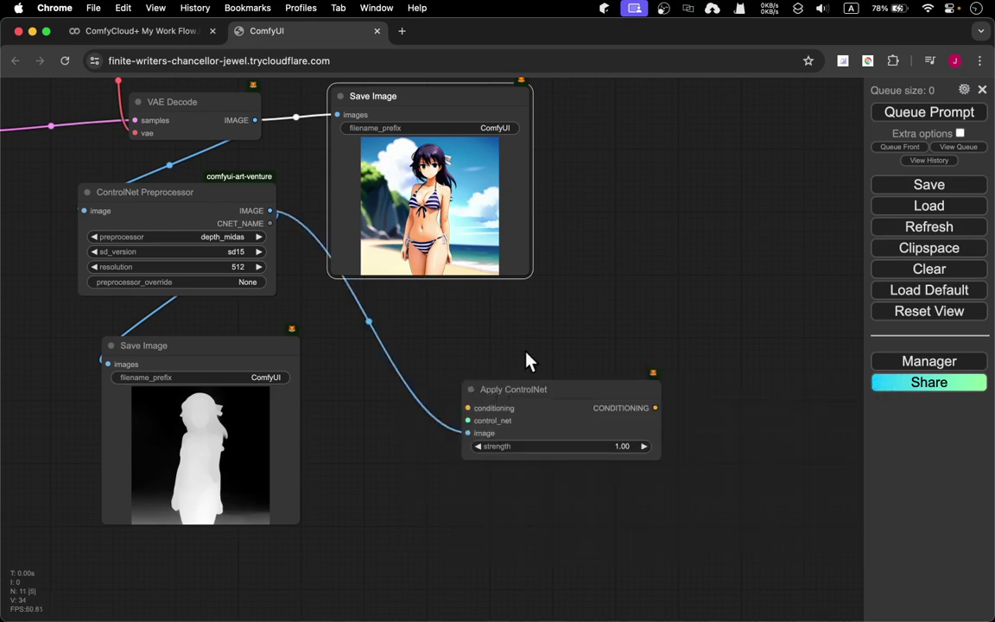
- Add a Load ControlNet Model node from Apply ControlNet's control_net input and place it just below the Apply ControlNet node
drag(543, 353, 466, 324)
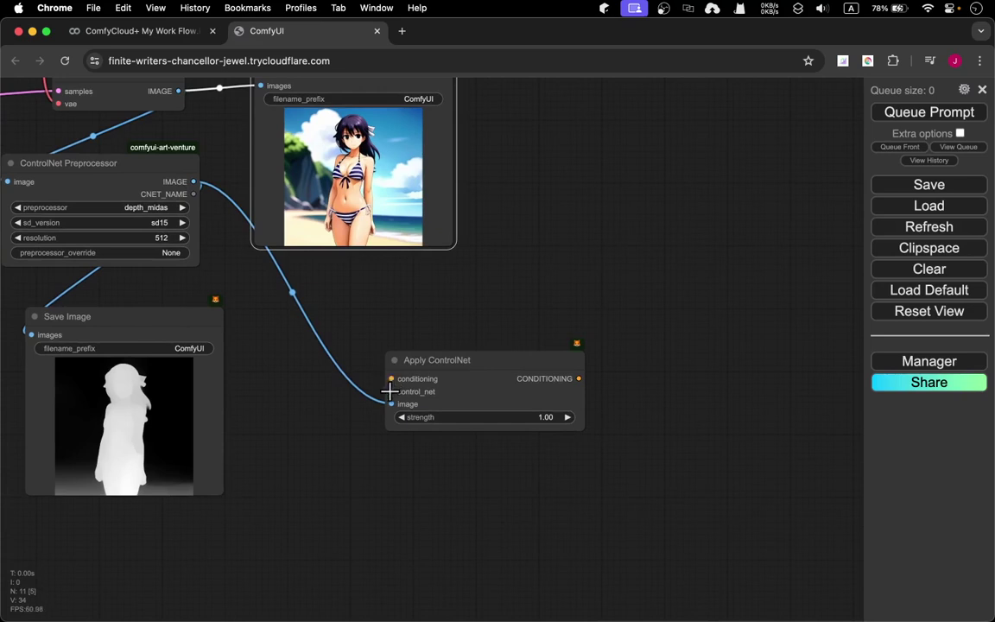
drag(520, 288, 548, 322)
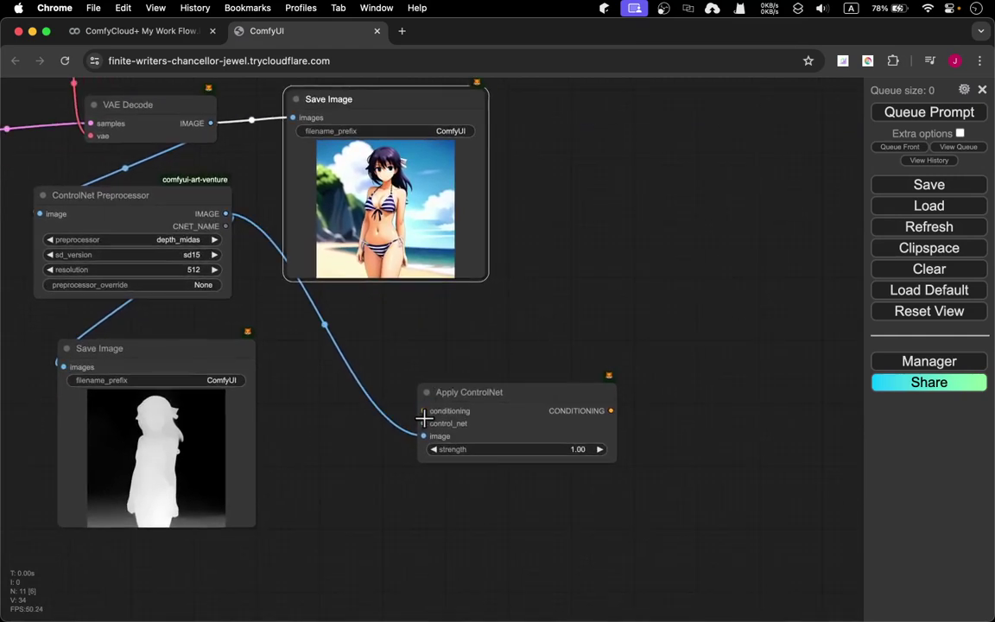
drag(423, 423, 395, 350)
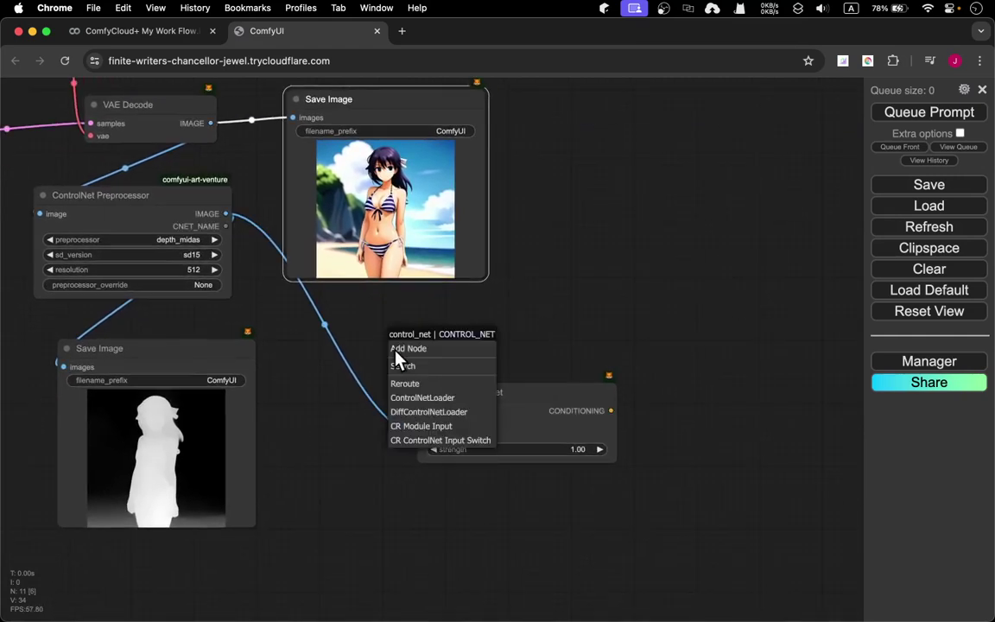
click(482, 403)
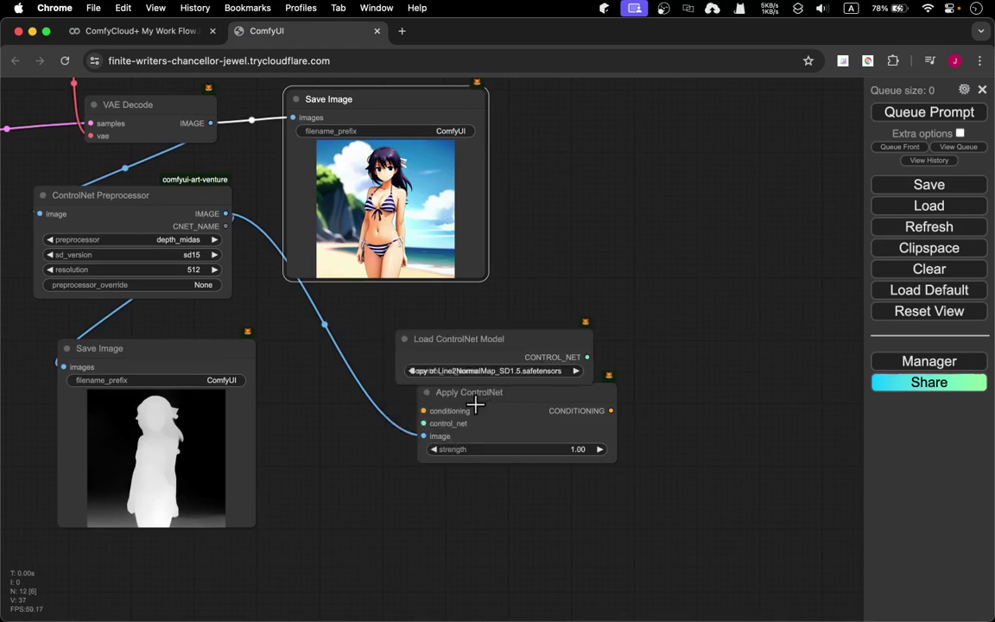
drag(513, 335, 435, 497)
- Filter the ControlNet models by "depth" and choose control-lora-depth-rank256.safetensors in the Load ControlNet Model node
click(423, 532)
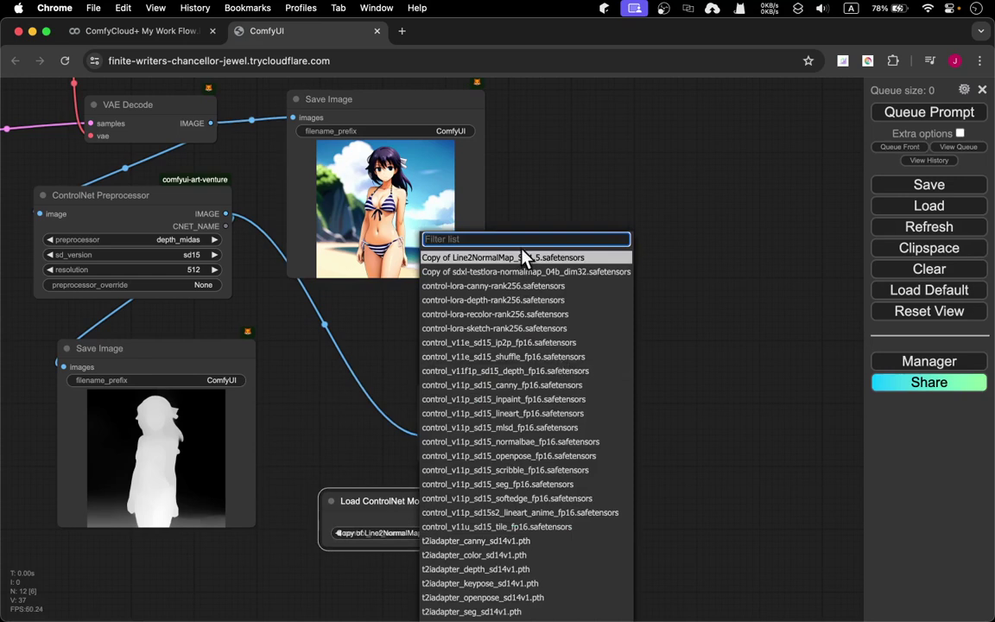
text(depth)
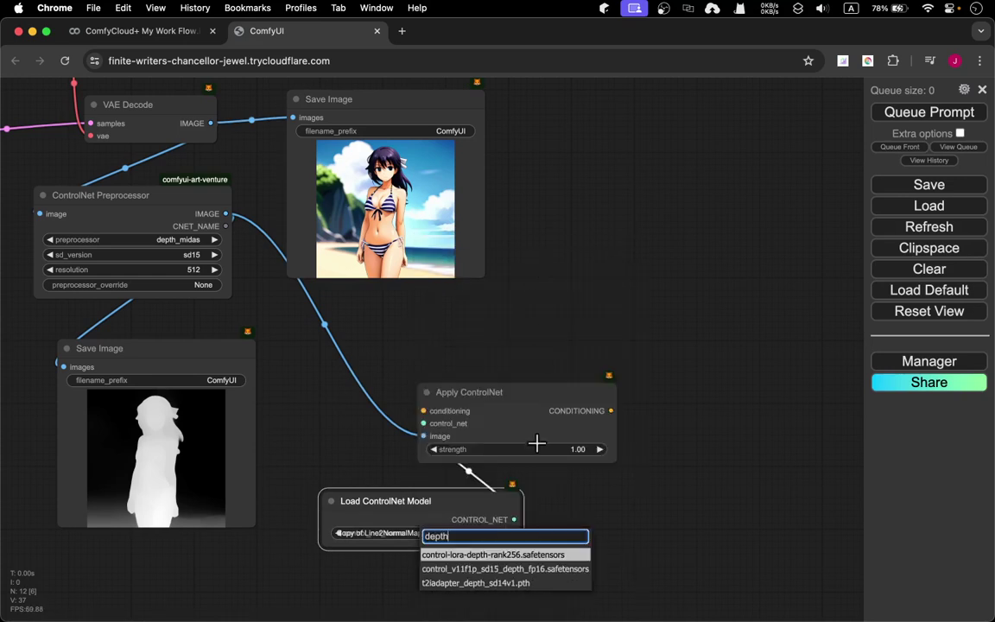
click(537, 554)
drag(641, 545, 632, 545)
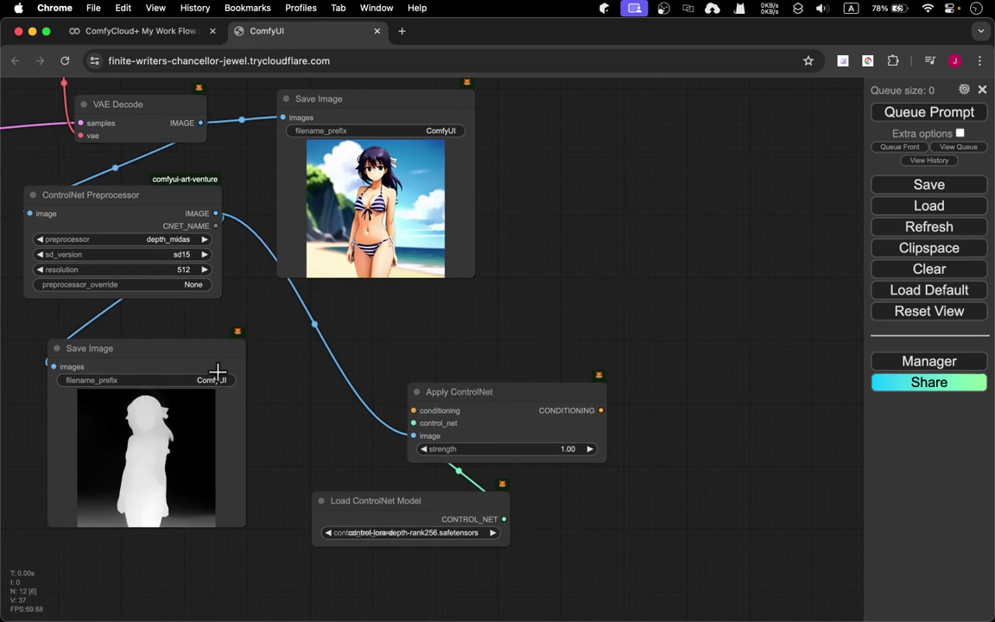
- Connect the CONDITIONING output of the beach prompt's CLIP Text Encode node to Apply ControlNet's conditioning input
drag(627, 285, 671, 325)
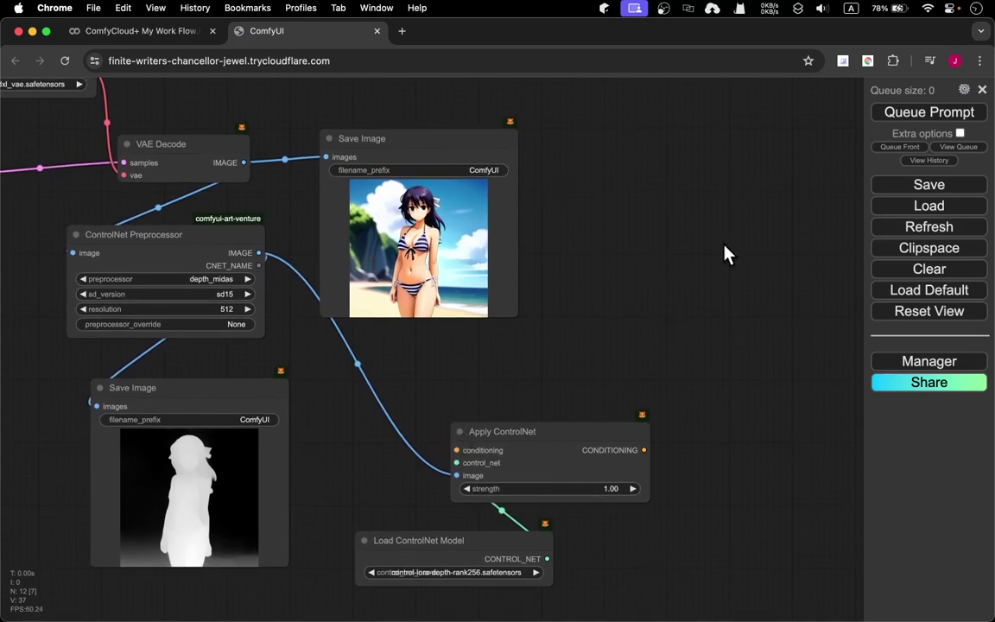
drag(724, 251, 887, 282)
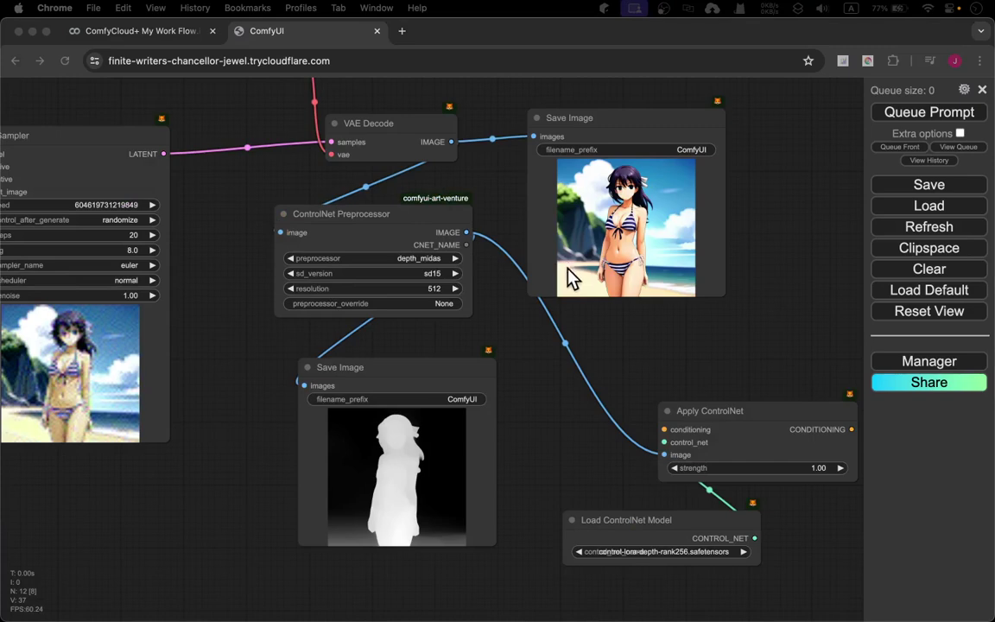
drag(621, 366, 706, 499)
drag(325, 356, 555, 323)
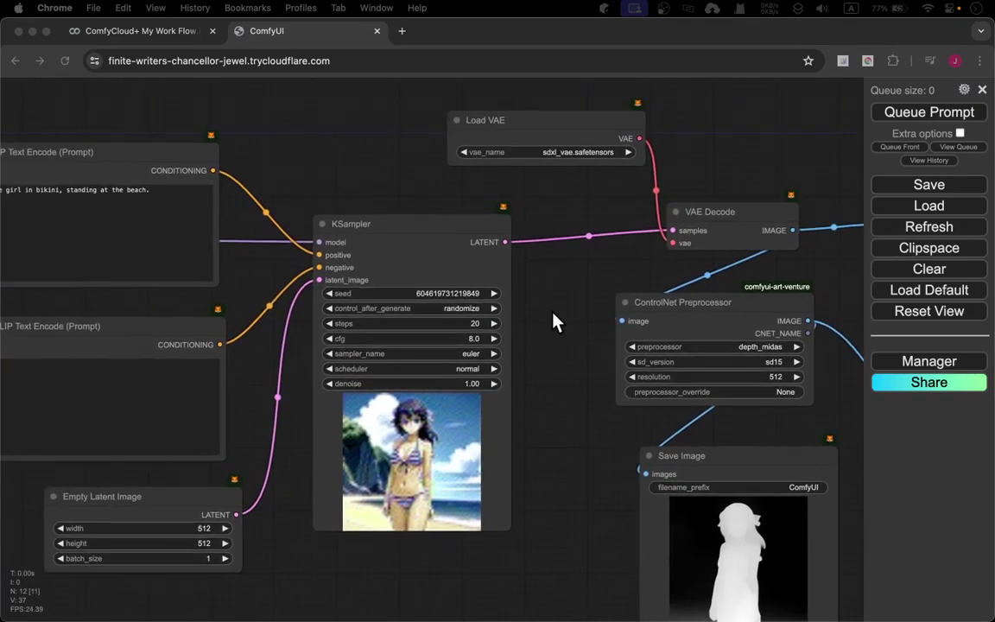
click(216, 179)
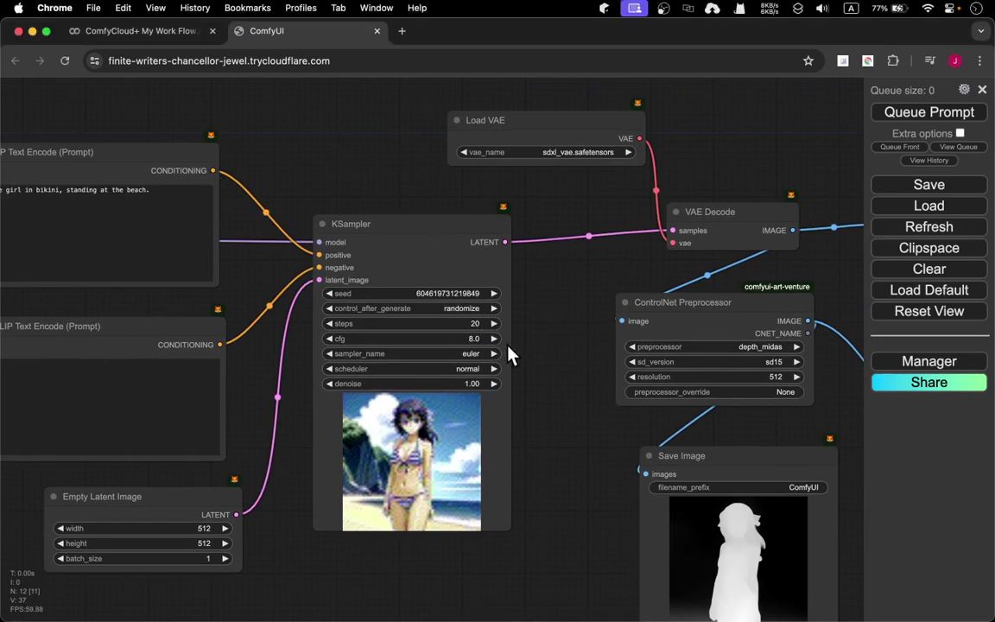
scroll(580, 490, down, 5)
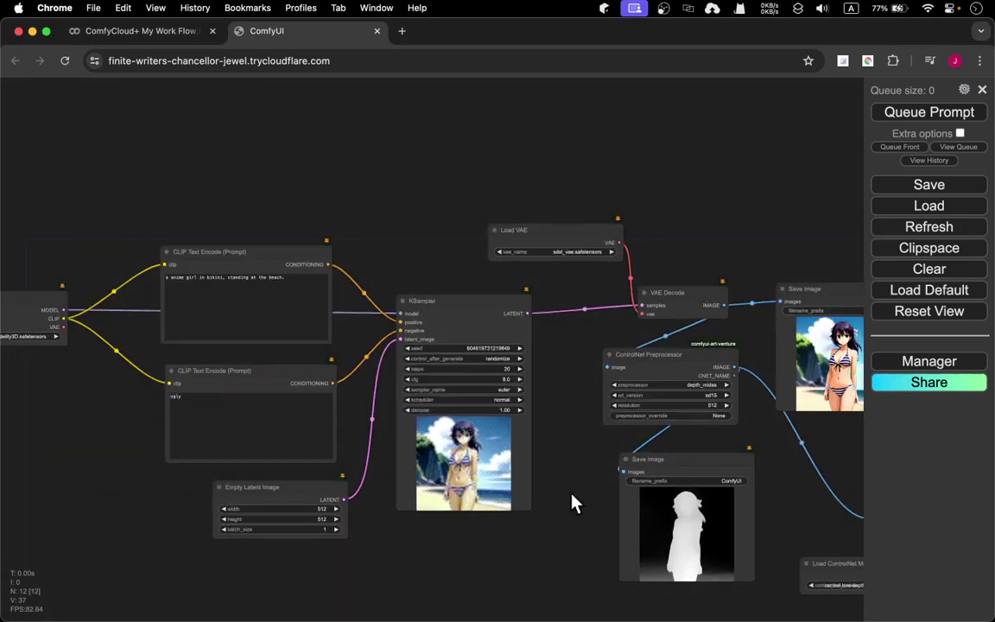
drag(574, 503, 396, 376)
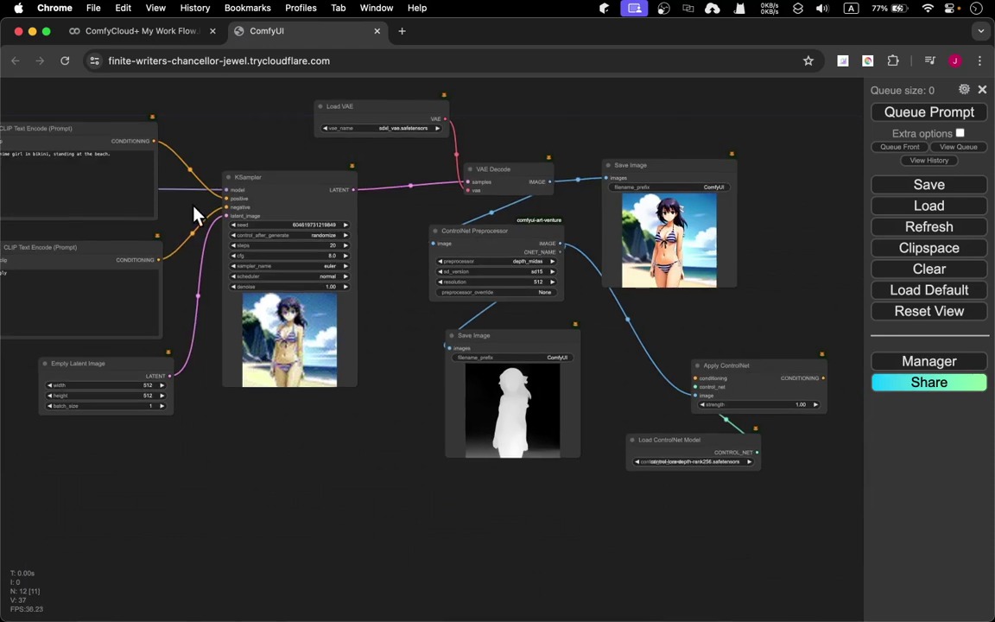
drag(154, 140, 695, 377)
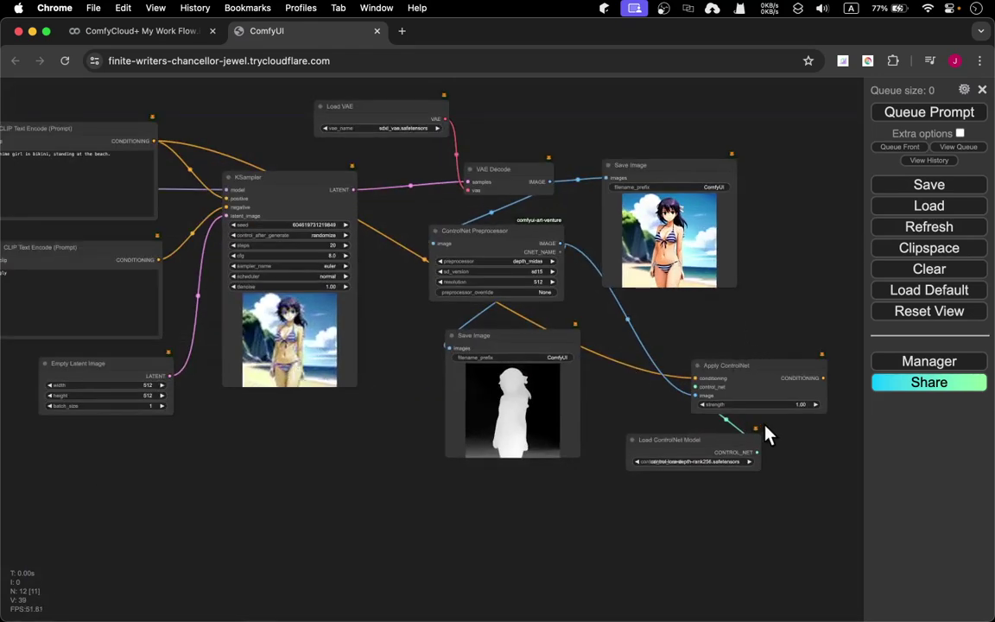
- Examine the Apply ControlNet node's inputs and output, and trace the workflow back through the preprocessor and VAE Decode to the KSampler
scroll(646, 292, down, 5)
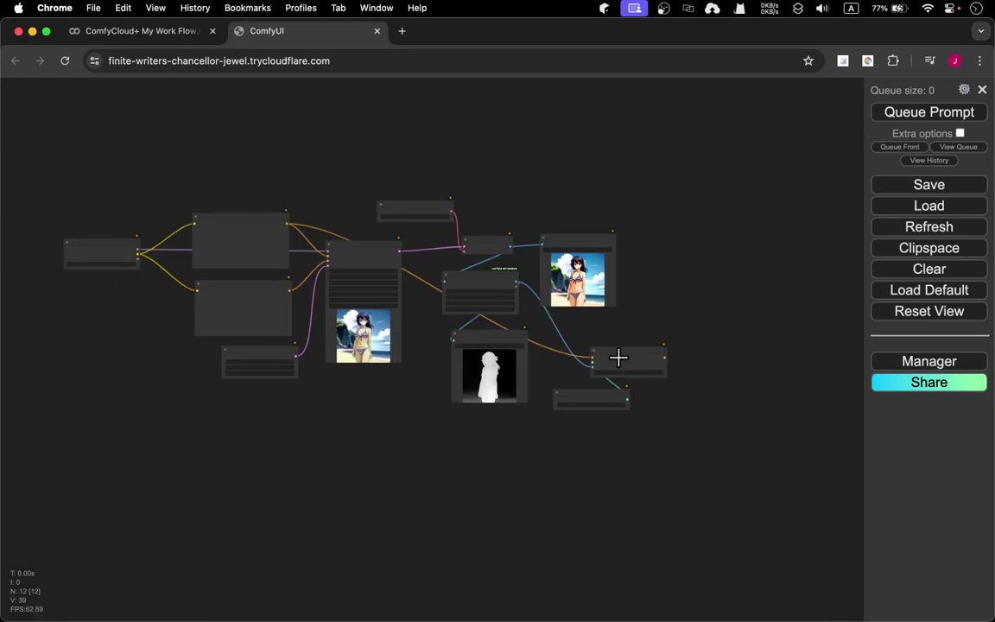
scroll(618, 358, up, 10)
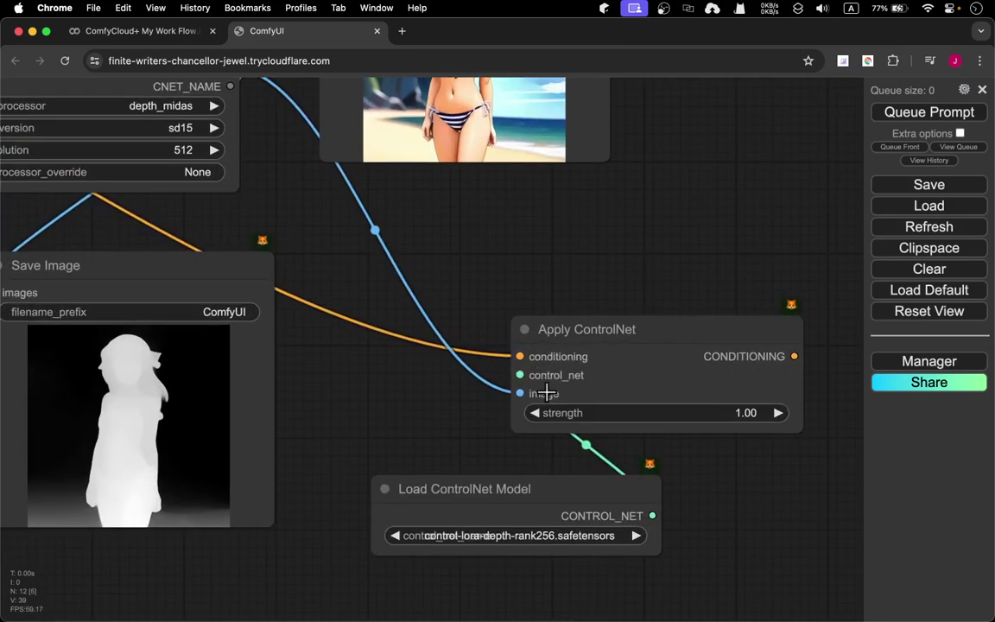
mouse_move(559, 475)
mouse_down()
mouse_move(386, 494)
mouse_move(509, 477)
mouse_move(437, 475)
mouse_move(590, 481)
mouse_move(576, 484)
mouse_up()
scroll(512, 476, right, 5)
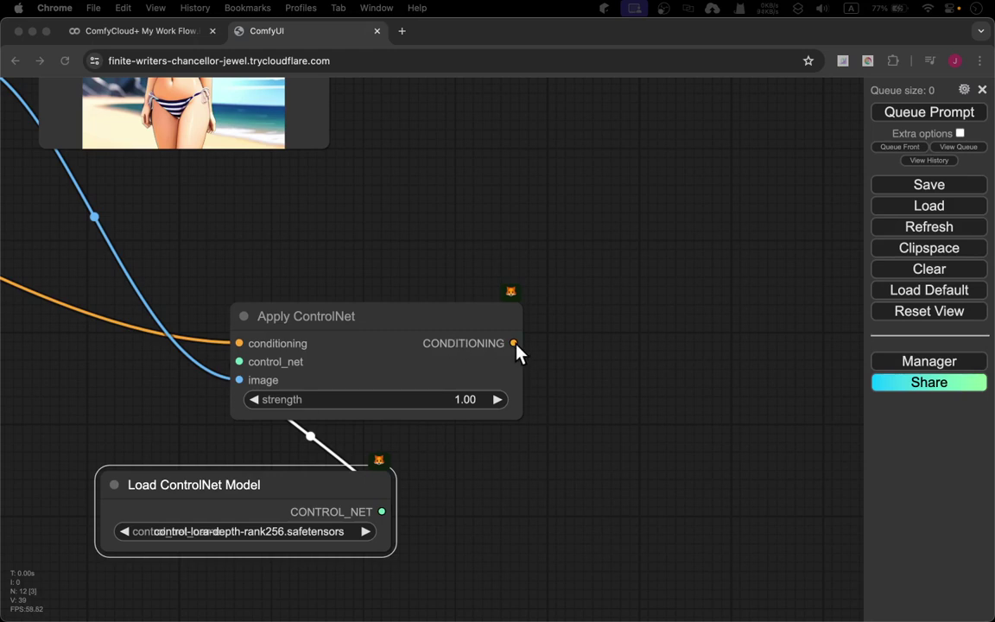
drag(400, 184, 658, 440)
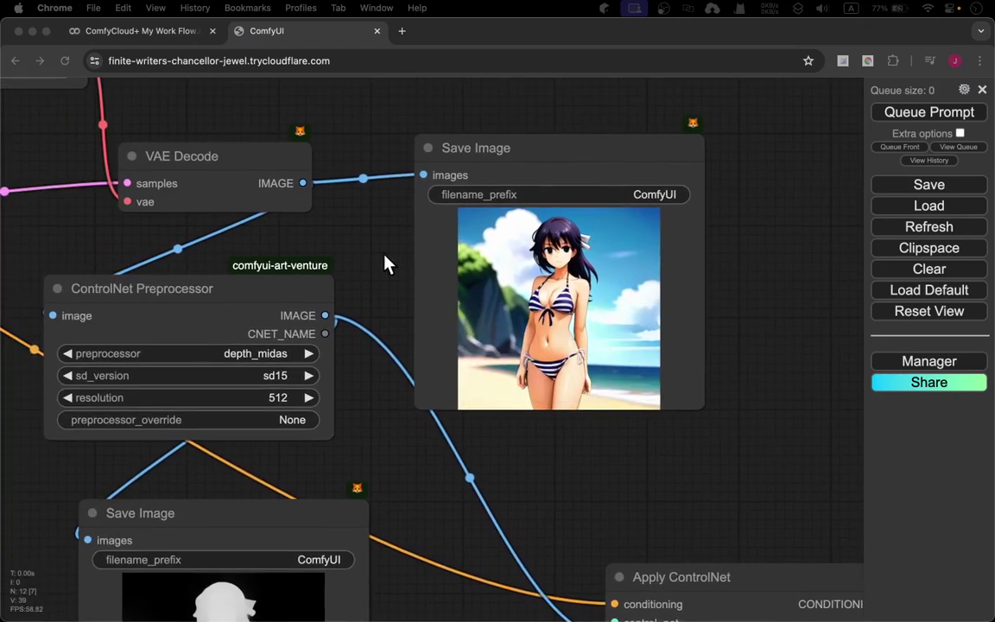
drag(386, 263, 708, 348)
scroll(708, 348, down, 5)
scroll(732, 311, left, 4)
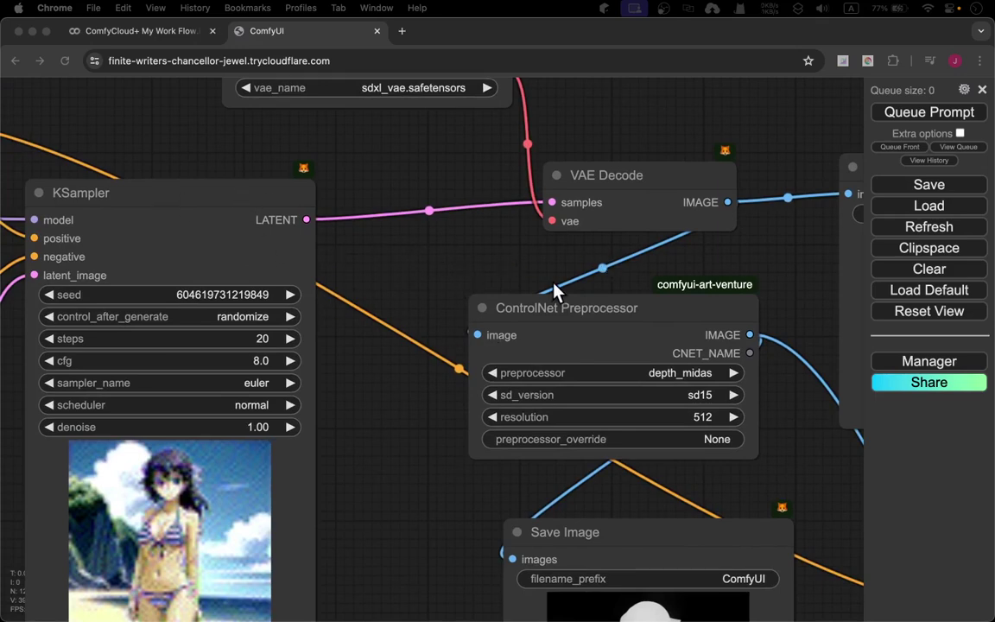
scroll(533, 280, up, 3)
scroll(533, 280, down, 3)
scroll(423, 298, down, 1)
scroll(344, 381, down, 4)
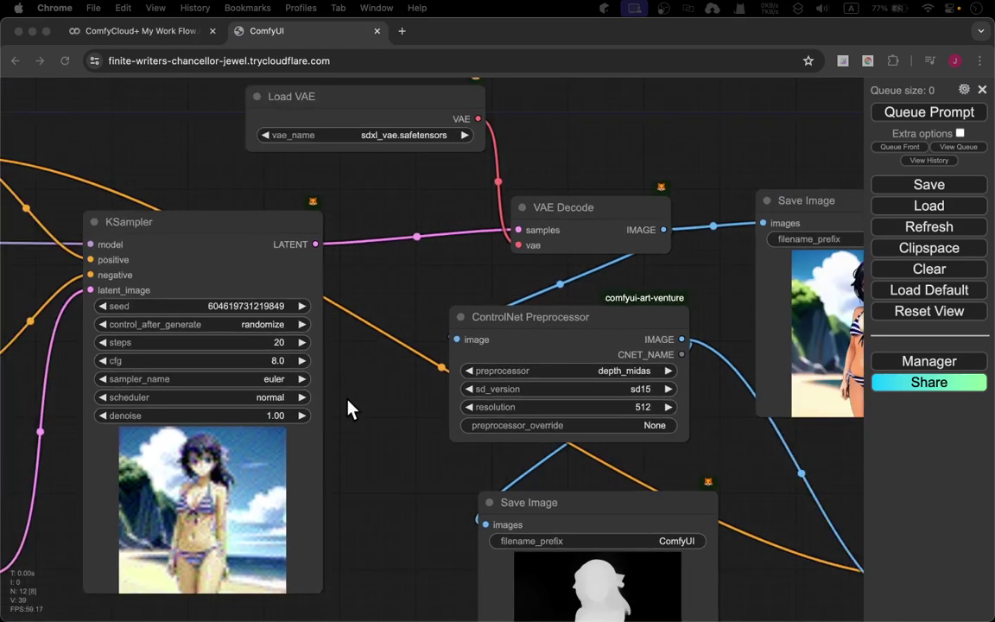
scroll(134, 272, up, 1)
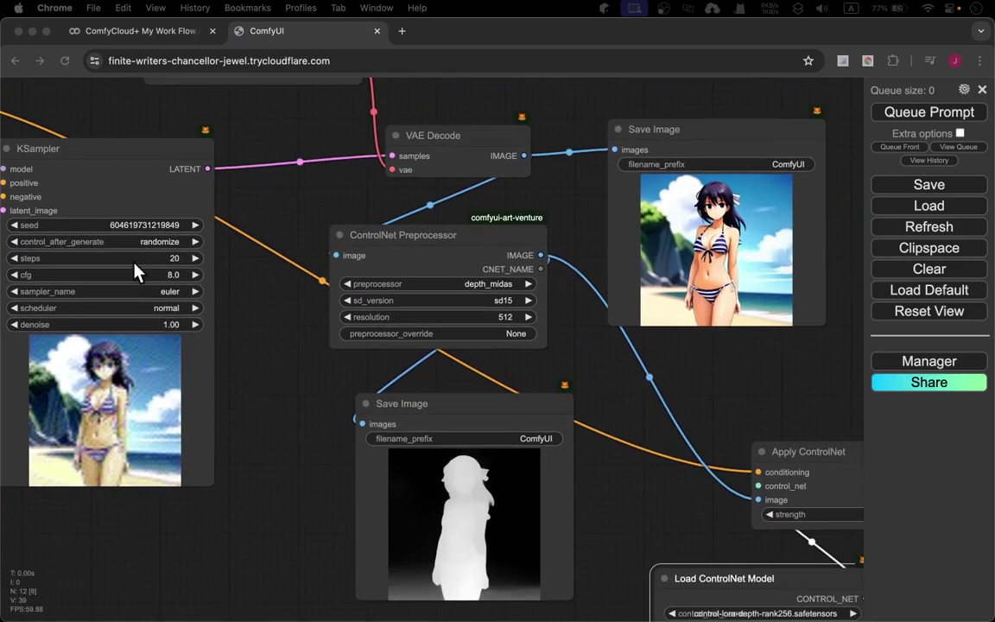
click(89, 149)
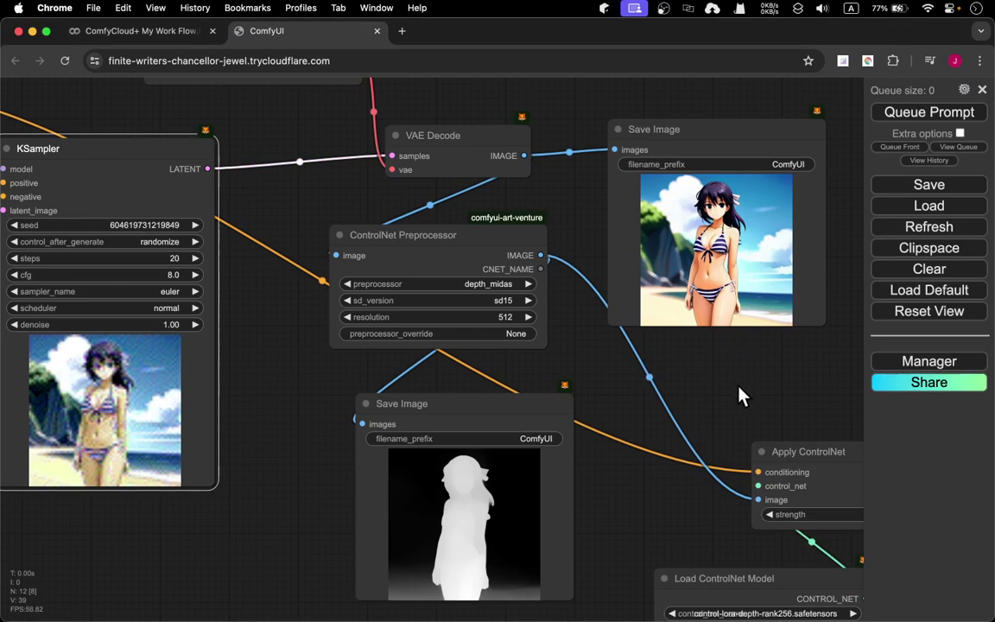
scroll(373, 414, down, 3)
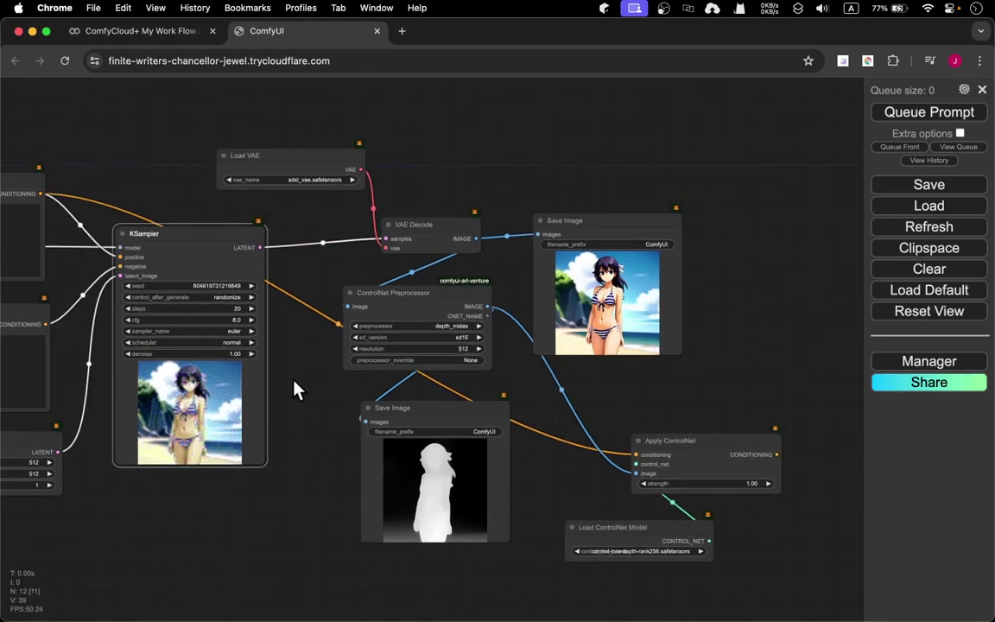
scroll(294, 386, up, 3)
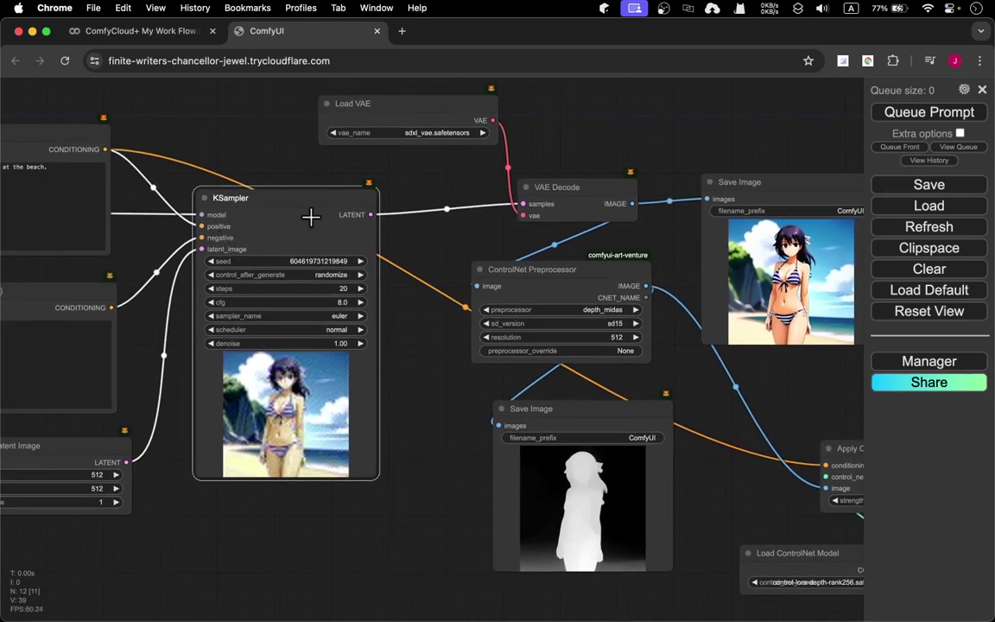
- Move Load VAE up and away from the KSampler, and place the beach prompt's CLIP Text Encode node directly above the KSampler
scroll(430, 396, up, 3)
scroll(430, 396, left, 3)
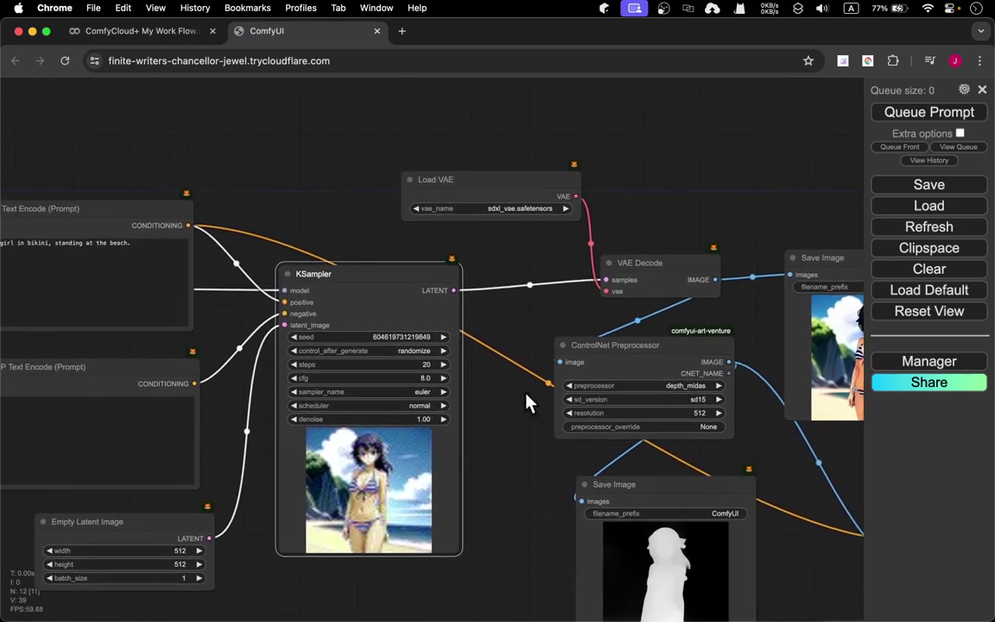
drag(508, 184, 723, 154)
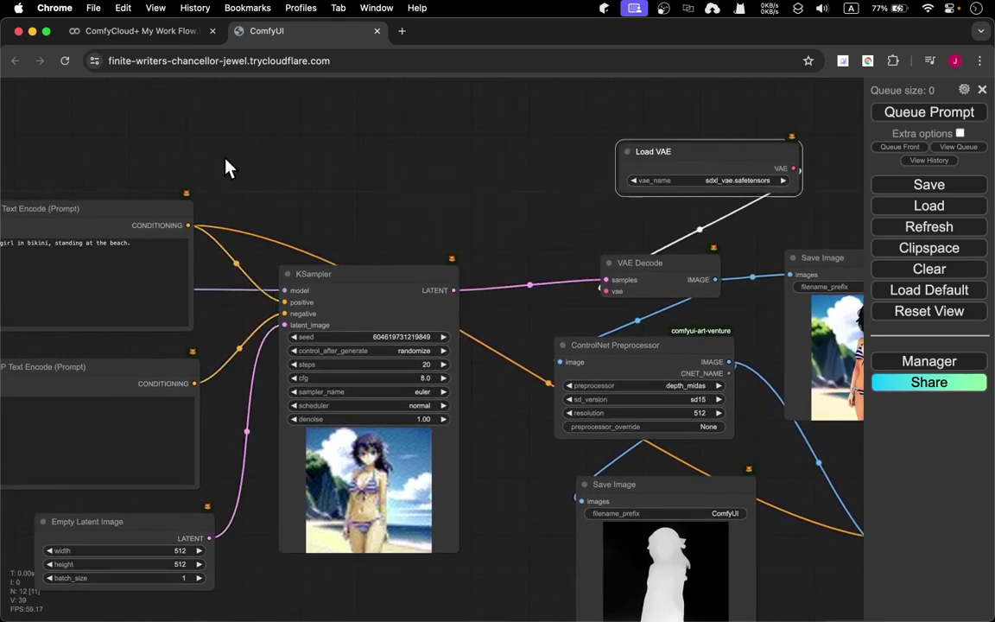
click(65, 205)
drag(59, 205, 372, 125)
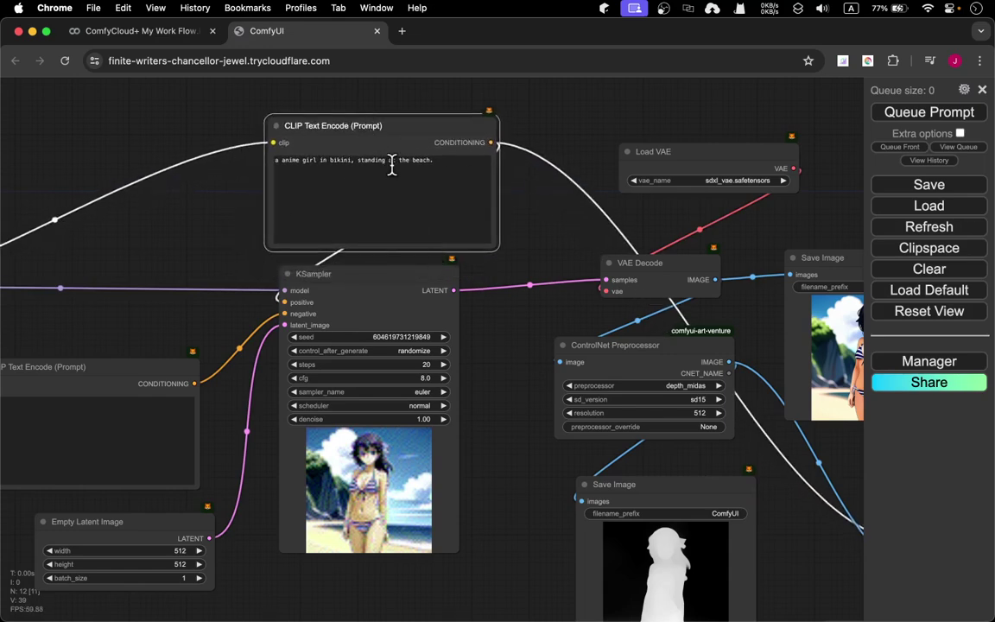
- Stack the VAE Decode node and the generated image's Save Image node directly below the KSampler
drag(537, 389, 518, 255)
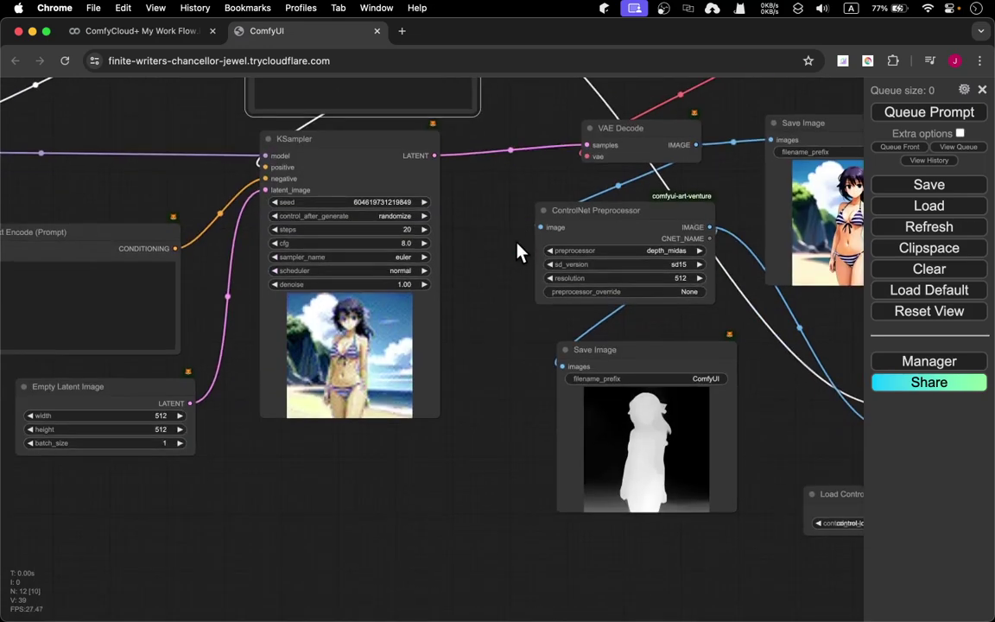
drag(636, 128, 425, 376)
drag(477, 318, 334, 438)
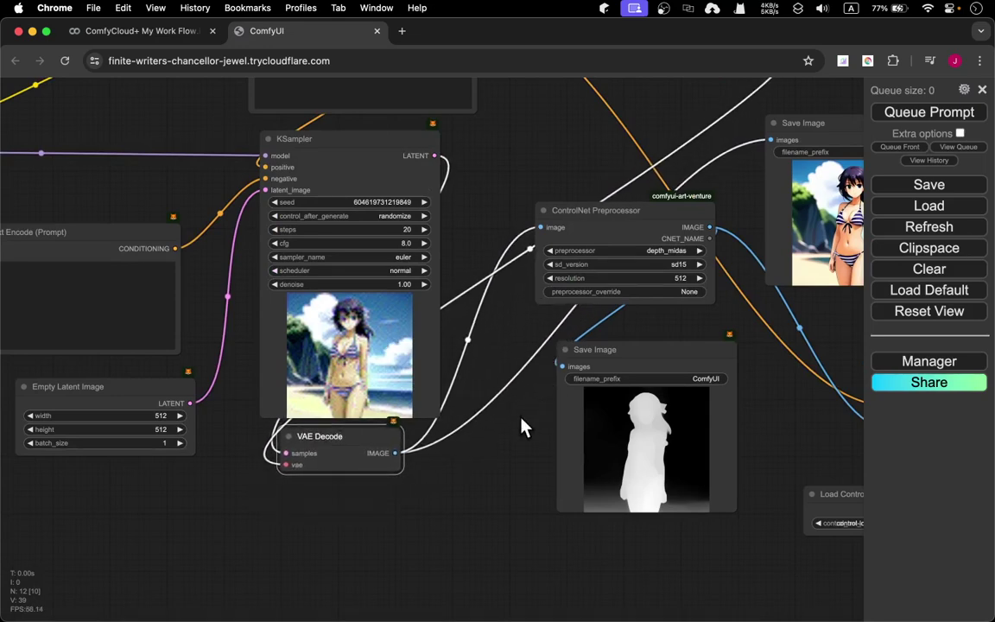
drag(524, 426, 332, 516)
drag(626, 209, 135, 575)
drag(322, 535, 400, 405)
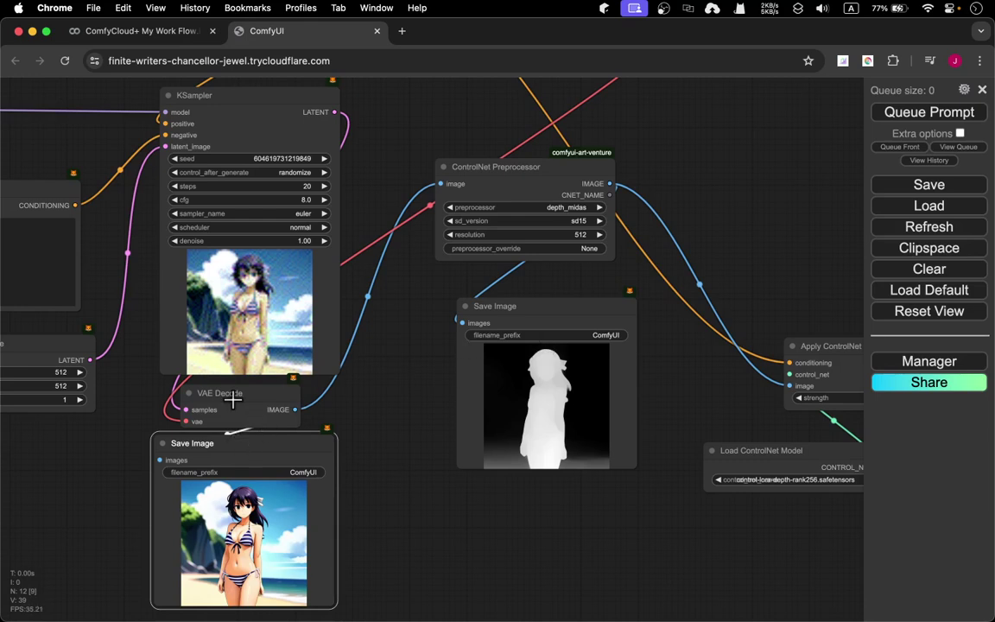
- Duplicate the beach prompt's CLIP Text Encode, KSampler, VAE Decode and Save Image nodes with their incoming connections into the empty area beyond Apply ControlNet
click(256, 443)
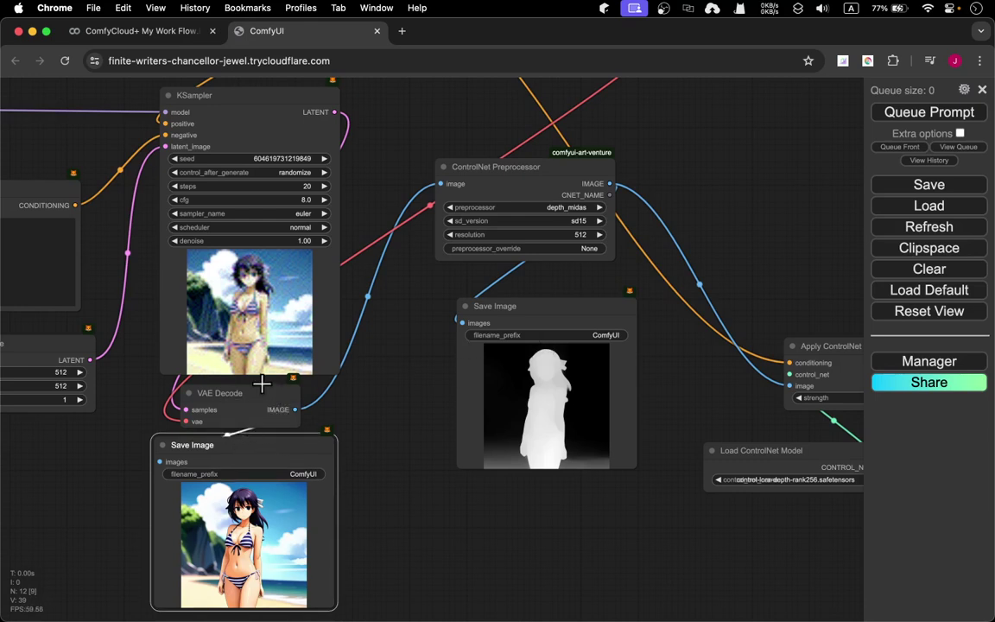
click(255, 393)
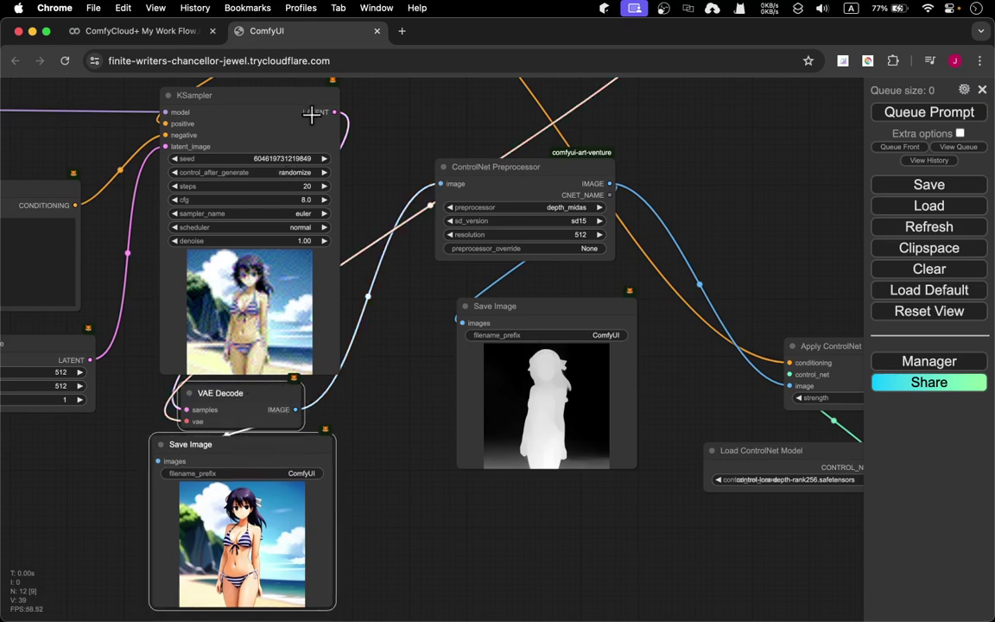
click(263, 95)
drag(417, 127, 448, 317)
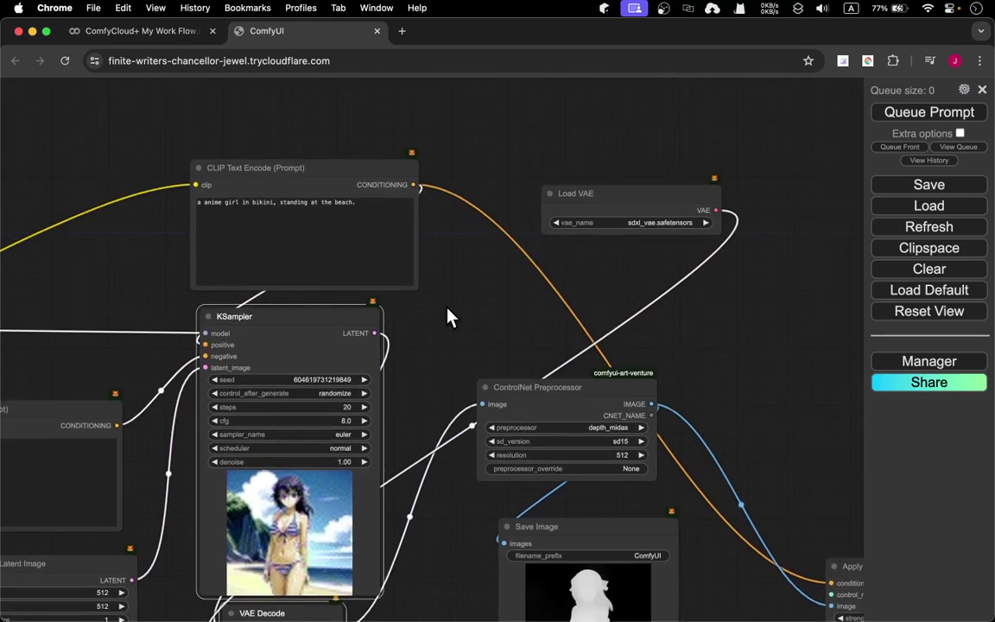
click(288, 172)
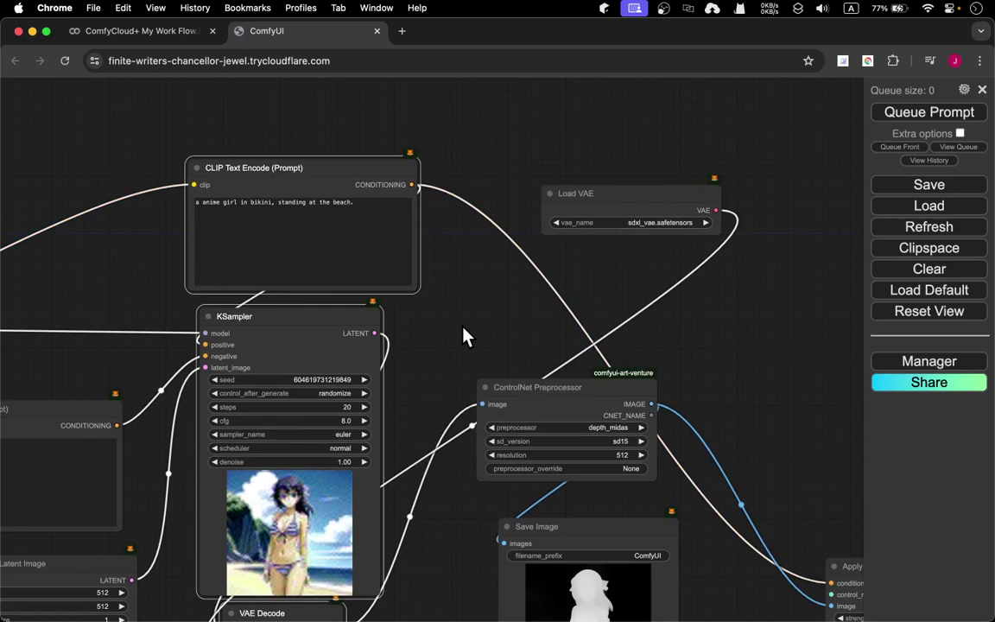
key(super+c)
click(789, 362)
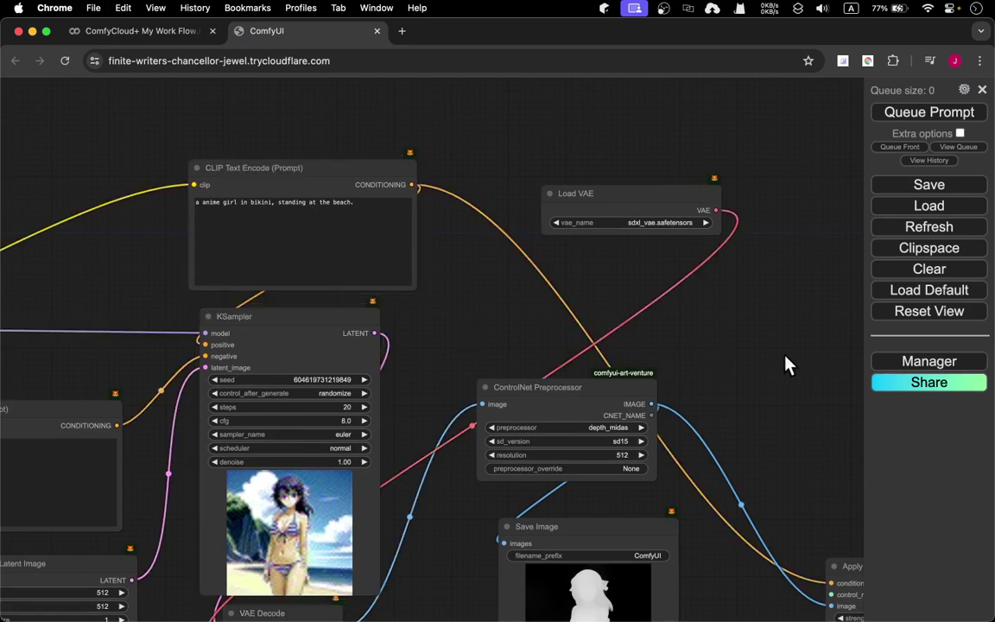
drag(788, 361, 387, 273)
drag(672, 458, 528, 399)
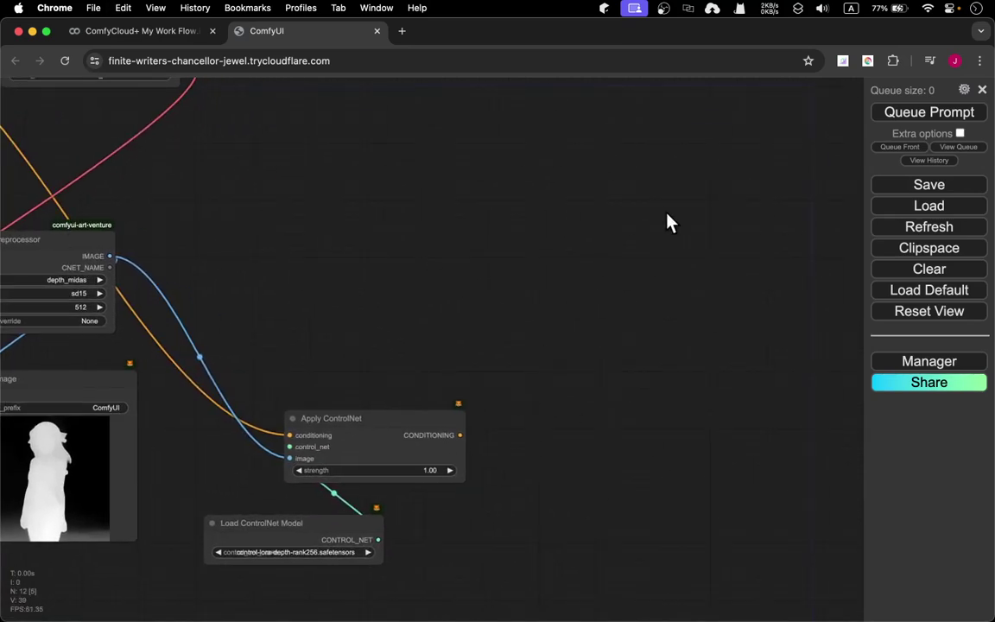
key(super+shift+v)
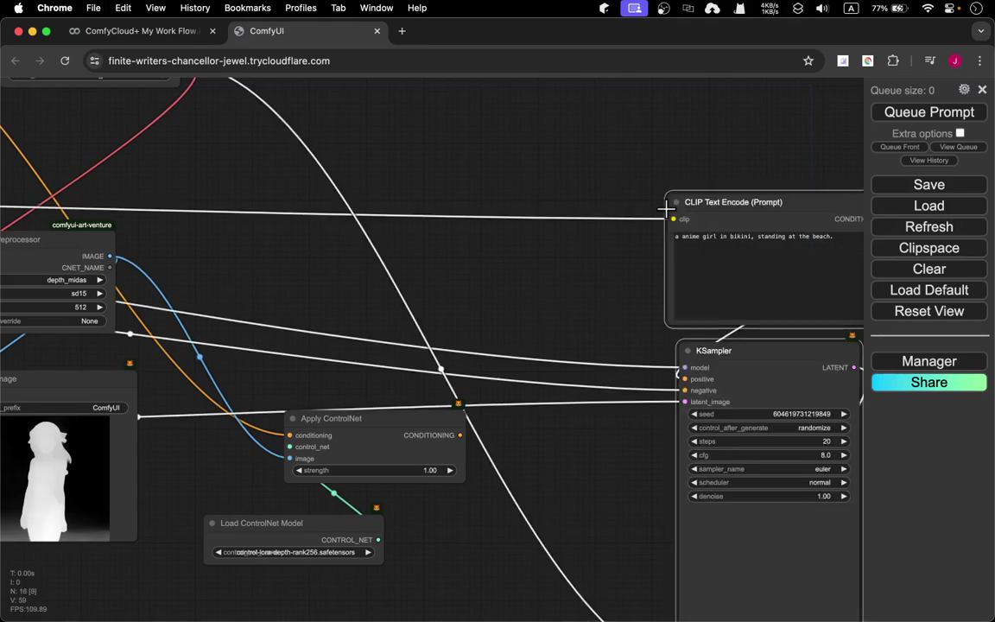
- Separate the copied nodes by moving the copied KSampler slightly down and right and the copied CLIP Text Encode up and left of it
drag(557, 226, 417, 129)
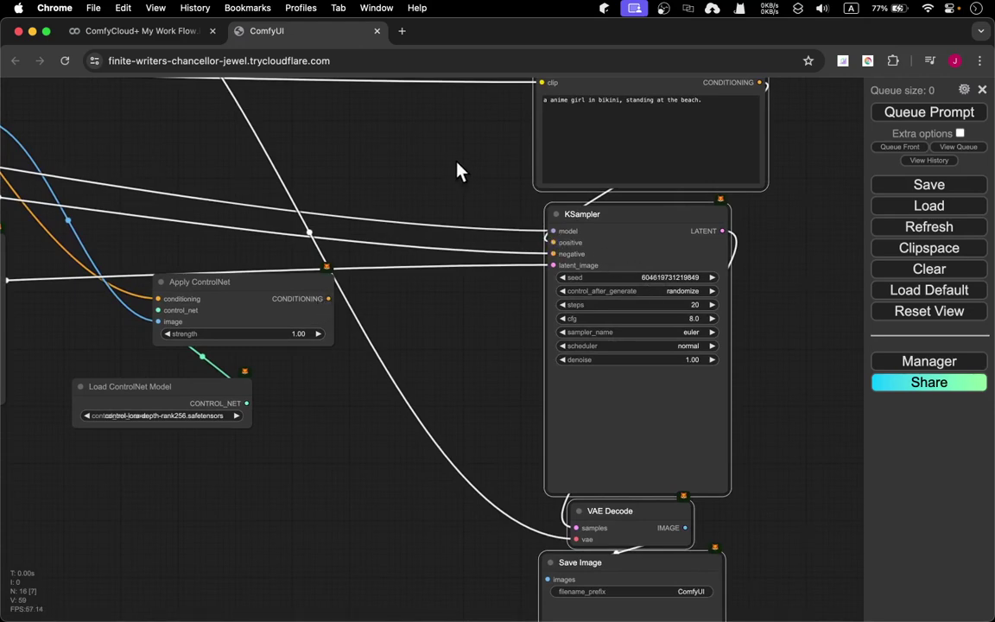
drag(458, 170, 474, 228)
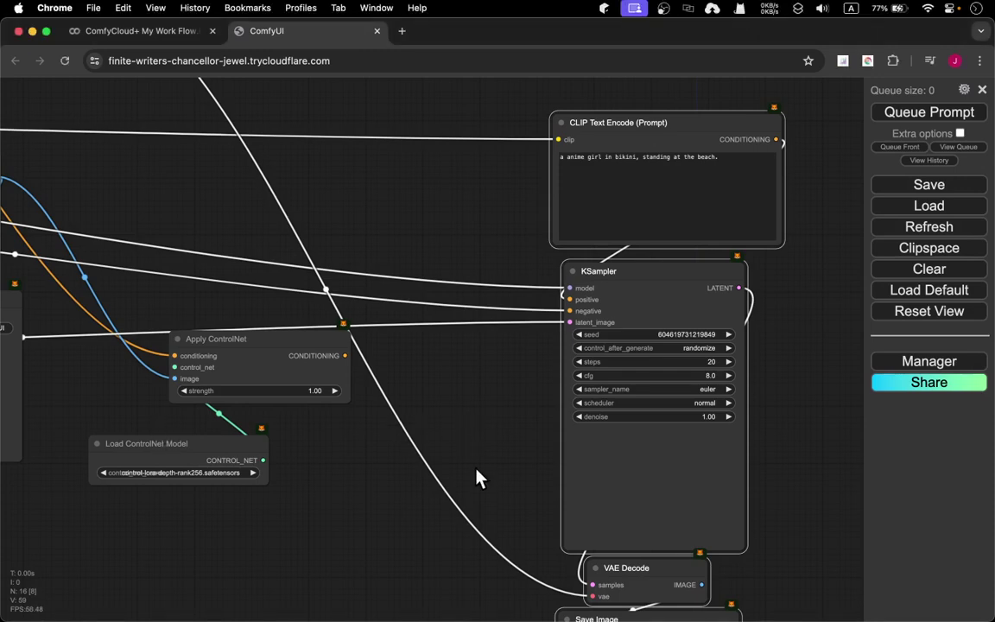
drag(475, 480, 460, 404)
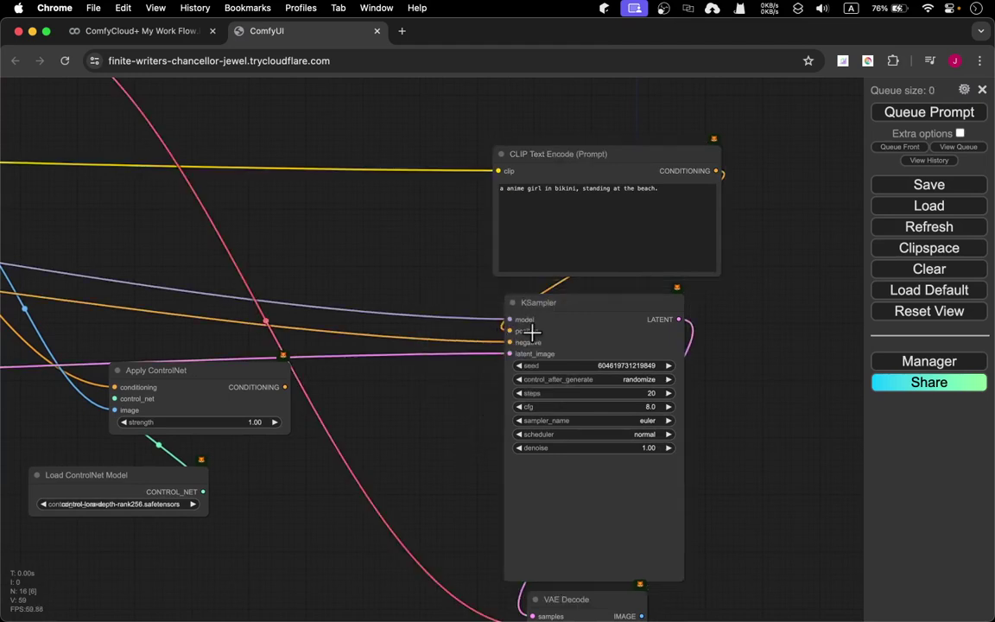
drag(575, 309, 631, 340)
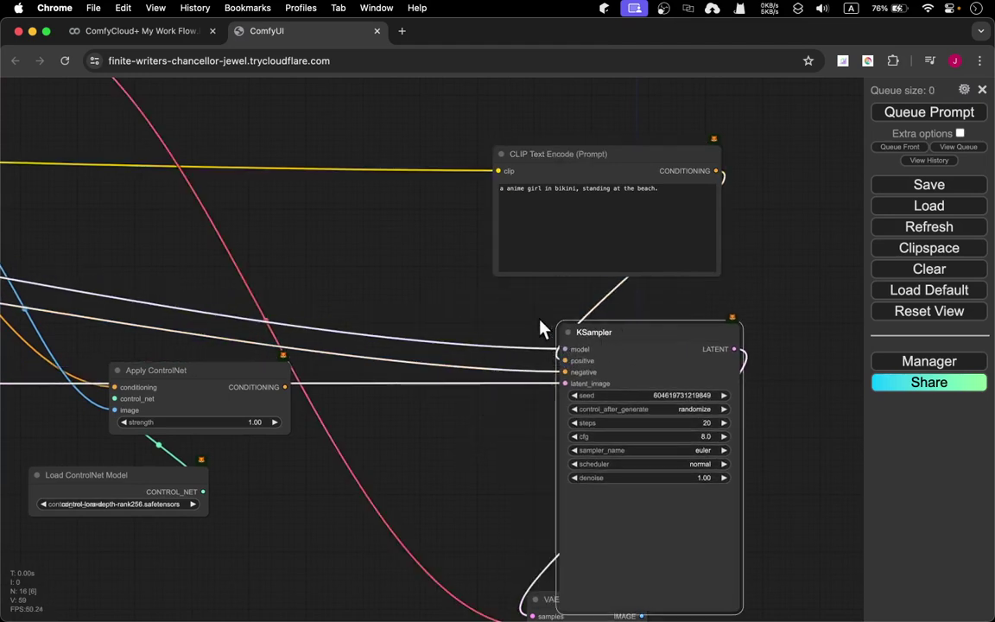
drag(560, 145, 375, 115)
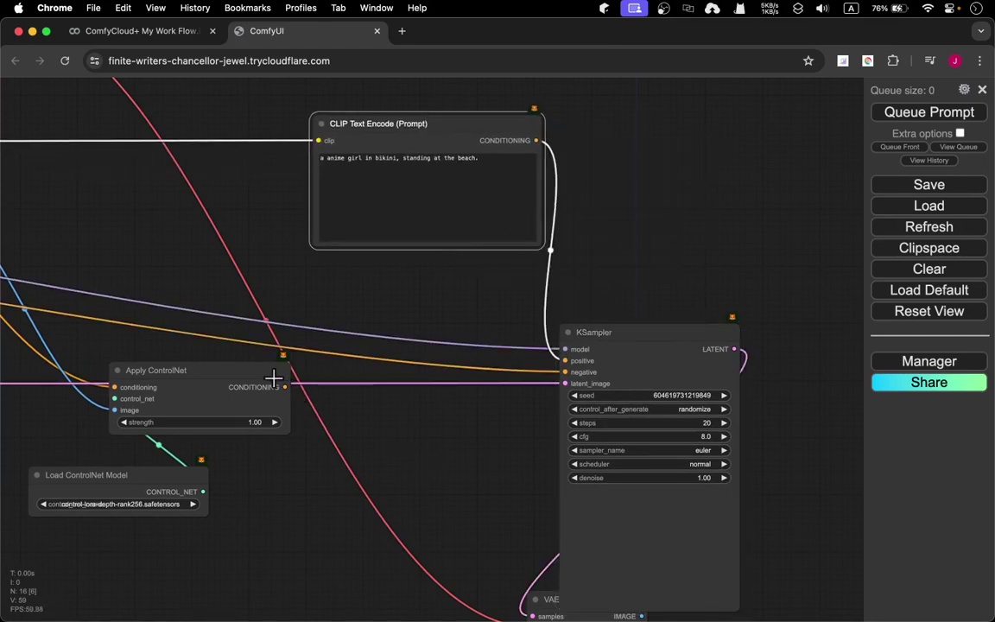
- Connect Apply ControlNet's CONDITIONING output to the copied KSampler's positive input, and move Apply ControlNet clear of the Load ControlNet Model node
drag(276, 377, 565, 360)
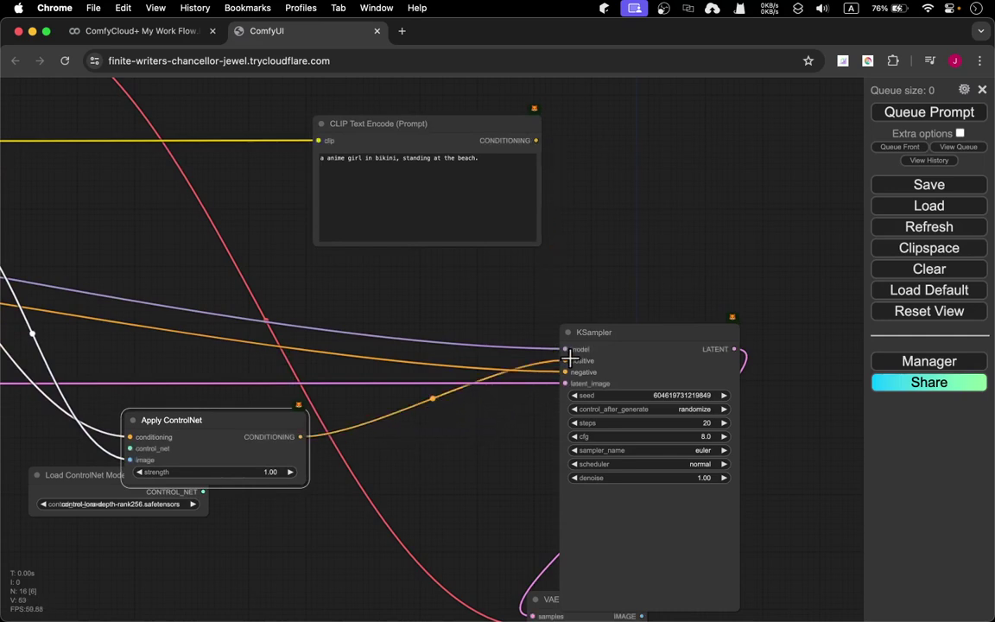
click(461, 130)
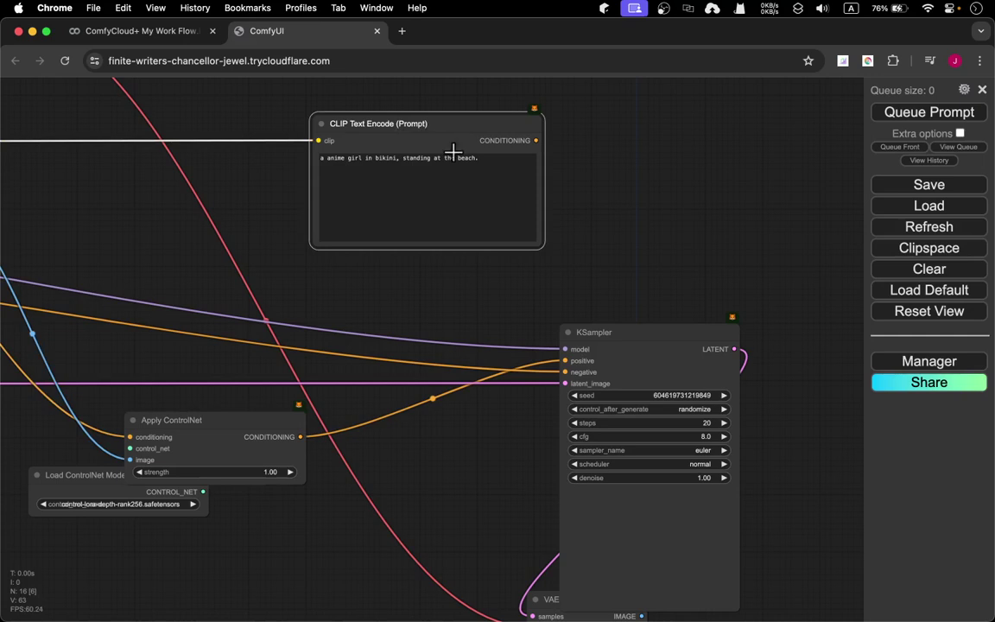
drag(245, 416, 394, 423)
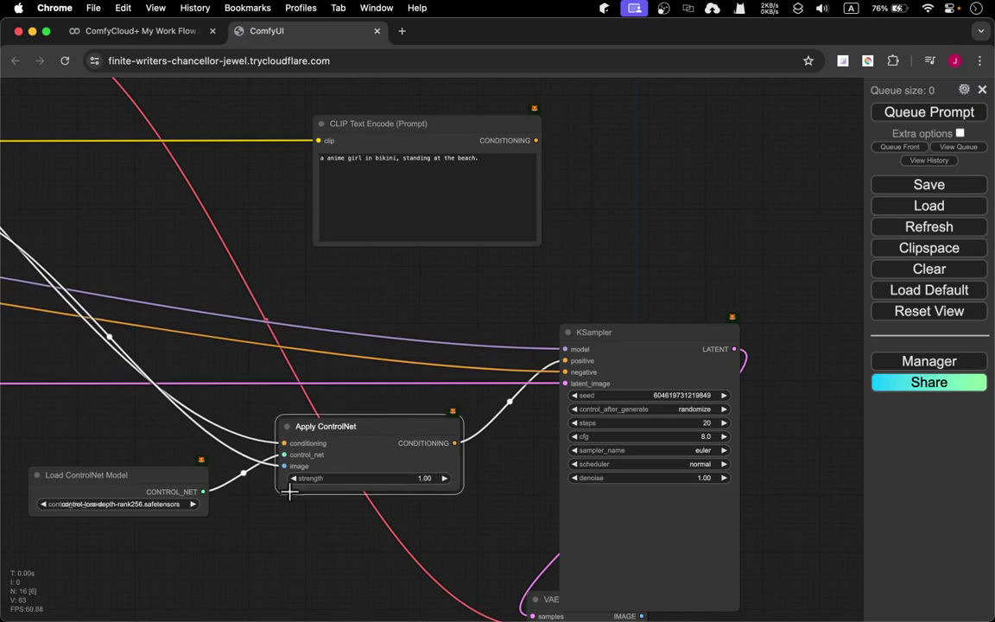
- Move the copied VAE Decode node out beside the copied KSampler, below Apply ControlNet, and queue the prompt
drag(295, 537, 167, 350)
drag(433, 467, 470, 487)
drag(412, 416, 452, 444)
drag(365, 355, 518, 332)
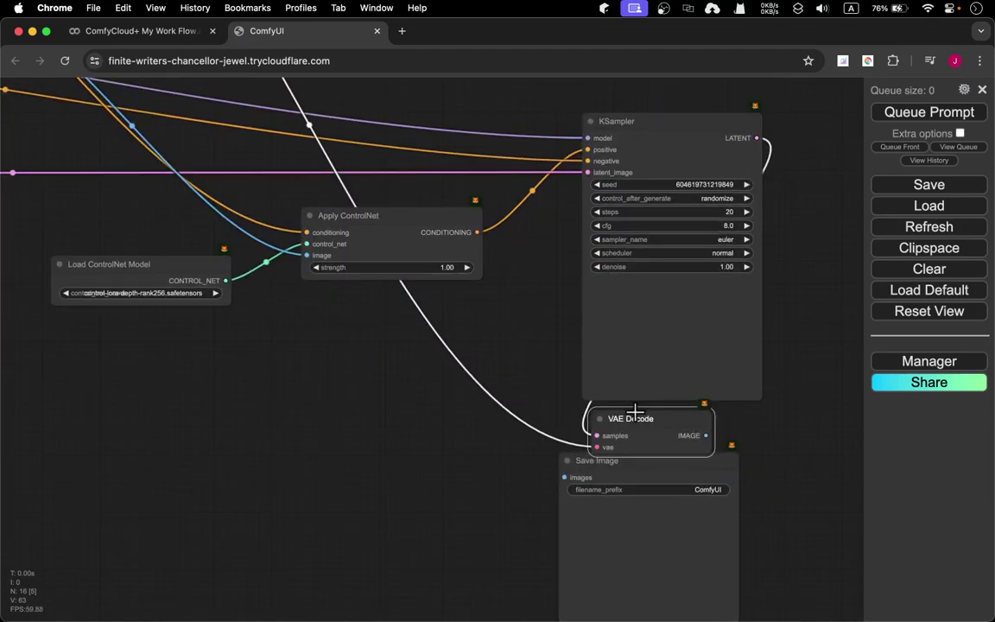
drag(627, 411, 464, 355)
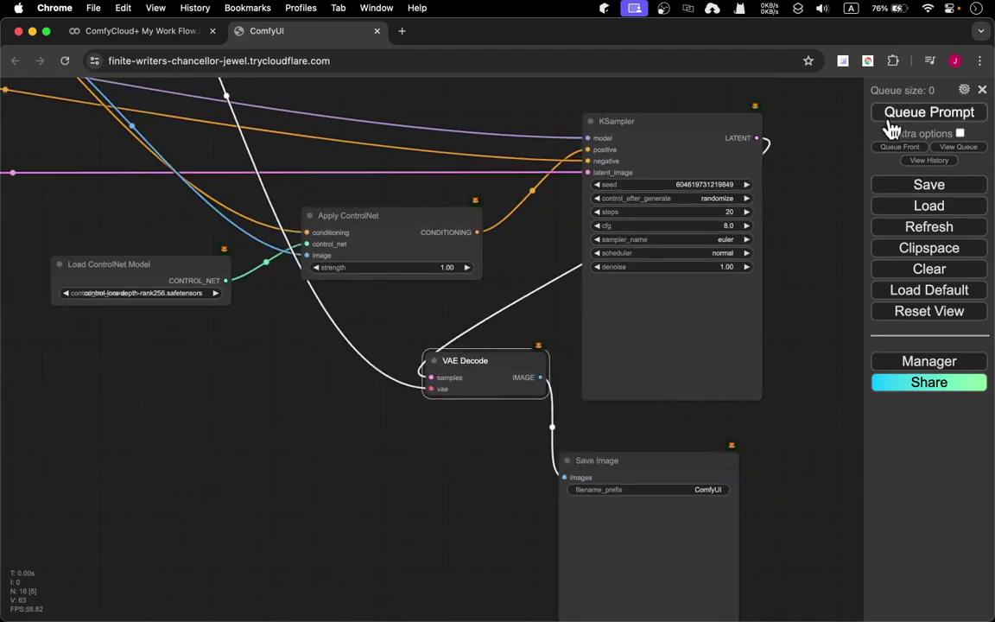
key(ctrl+Return)
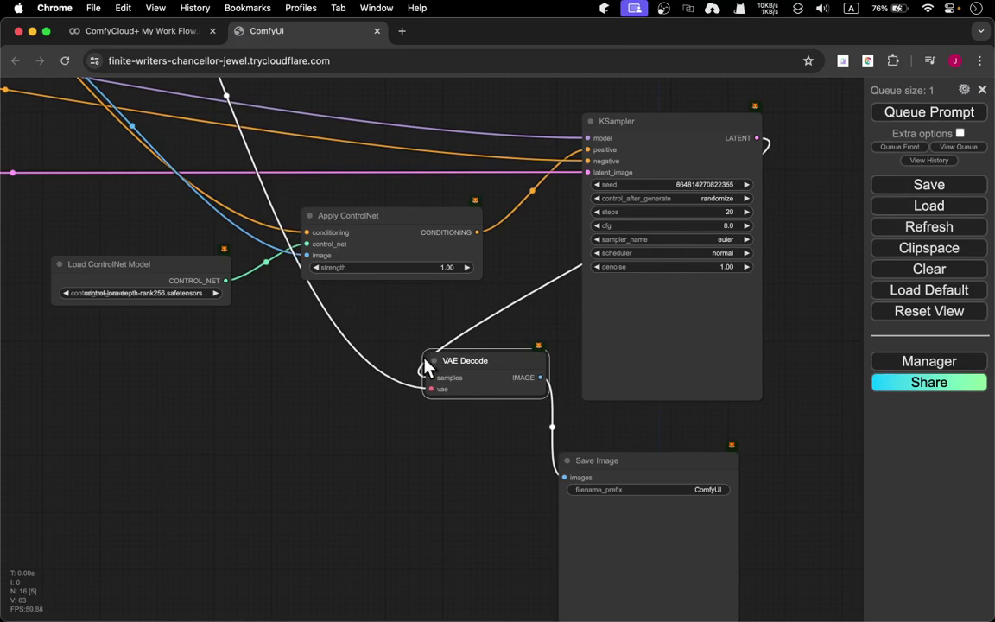
- Move the copied Save Image node back along the workflow to directly below the depth map's Save Image node
drag(630, 461, 157, 335)
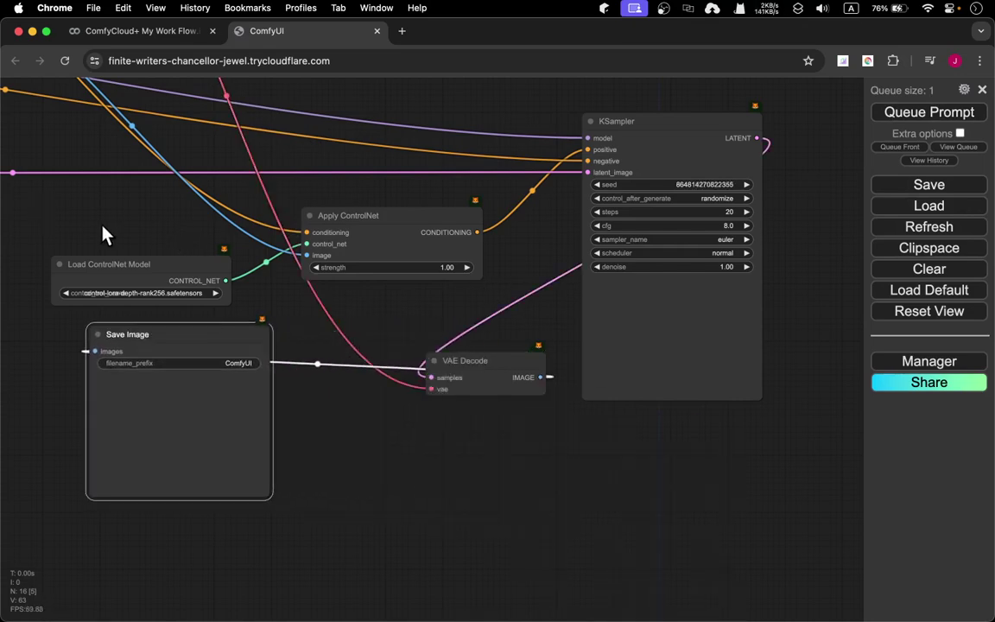
drag(102, 234, 549, 248)
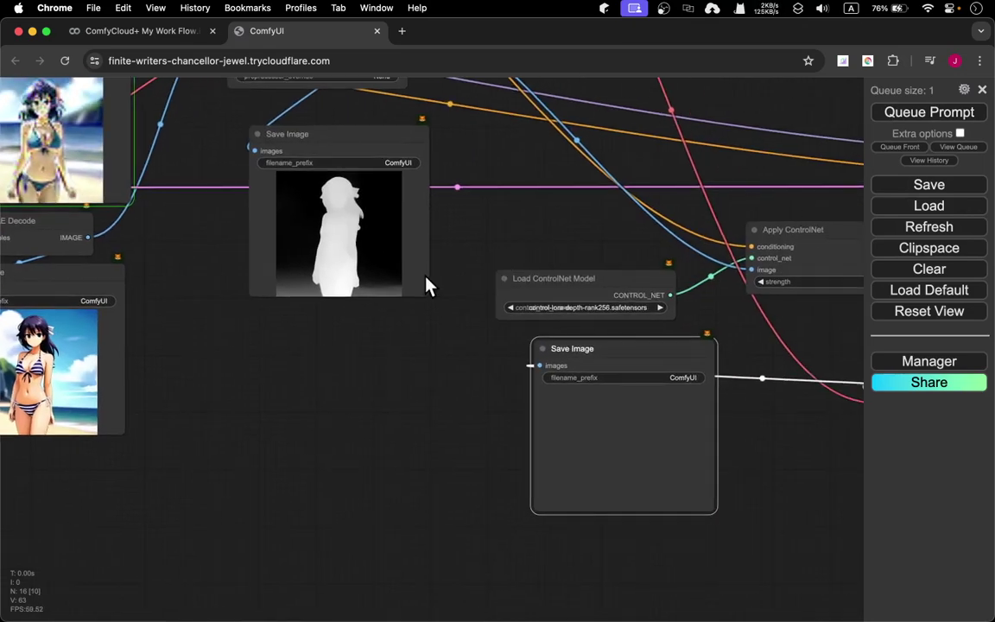
drag(344, 360, 541, 441)
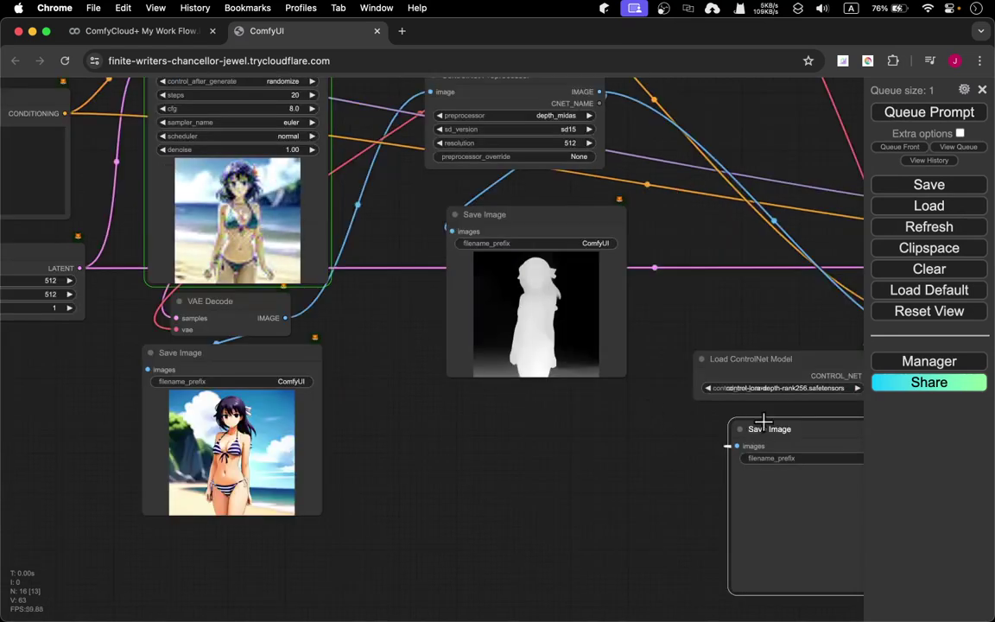
drag(741, 426, 486, 406)
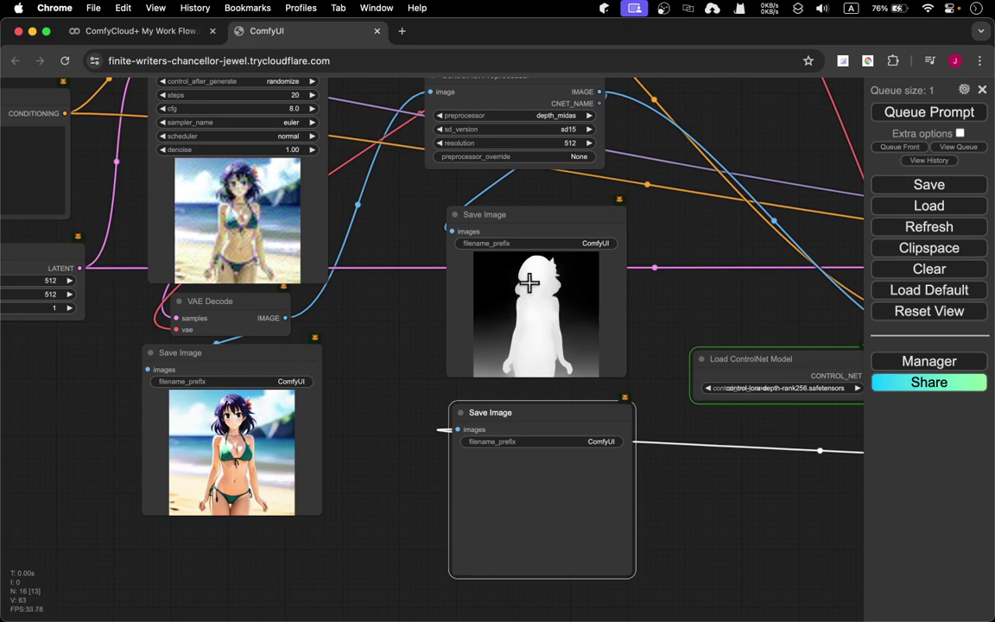
- Follow the queued run through the ControlNet nodes and the copied KSampler's preview, and check the depth map and the copied Save Image node
drag(726, 315, 495, 309)
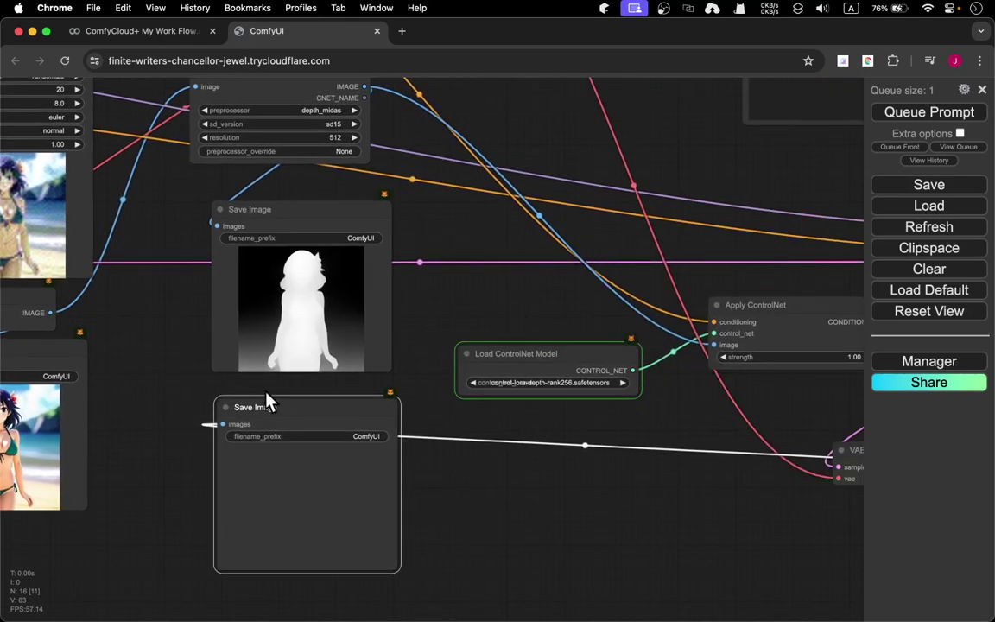
drag(513, 304, 358, 361)
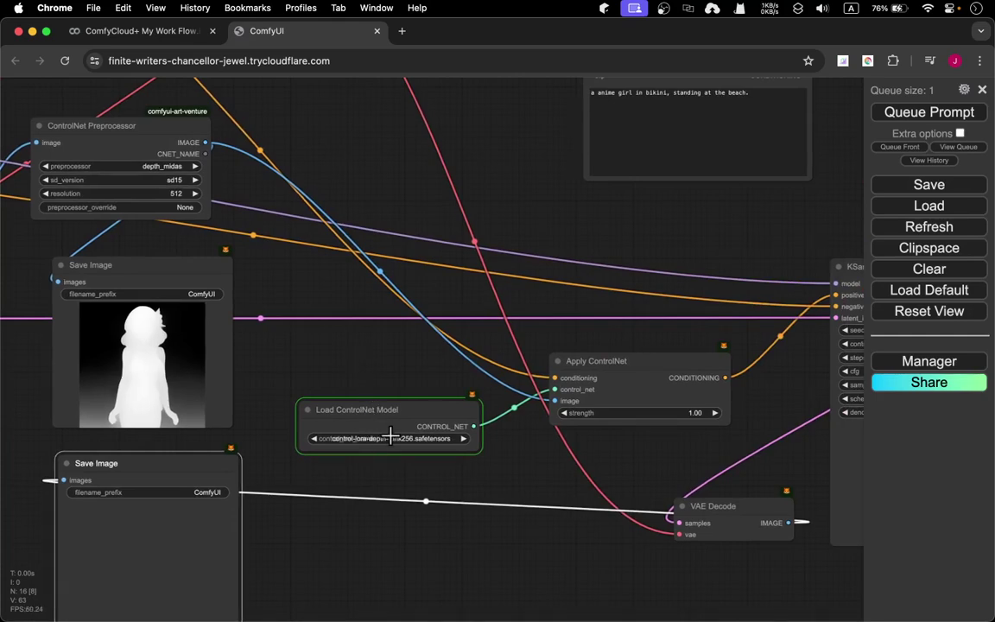
scroll(354, 336, right, 5)
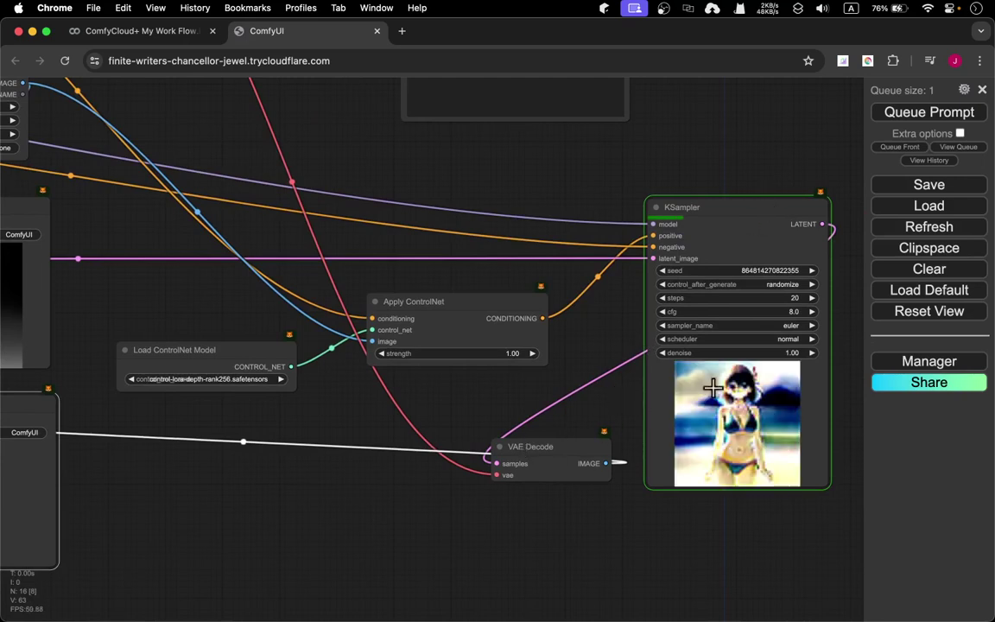
scroll(318, 416, left, 4)
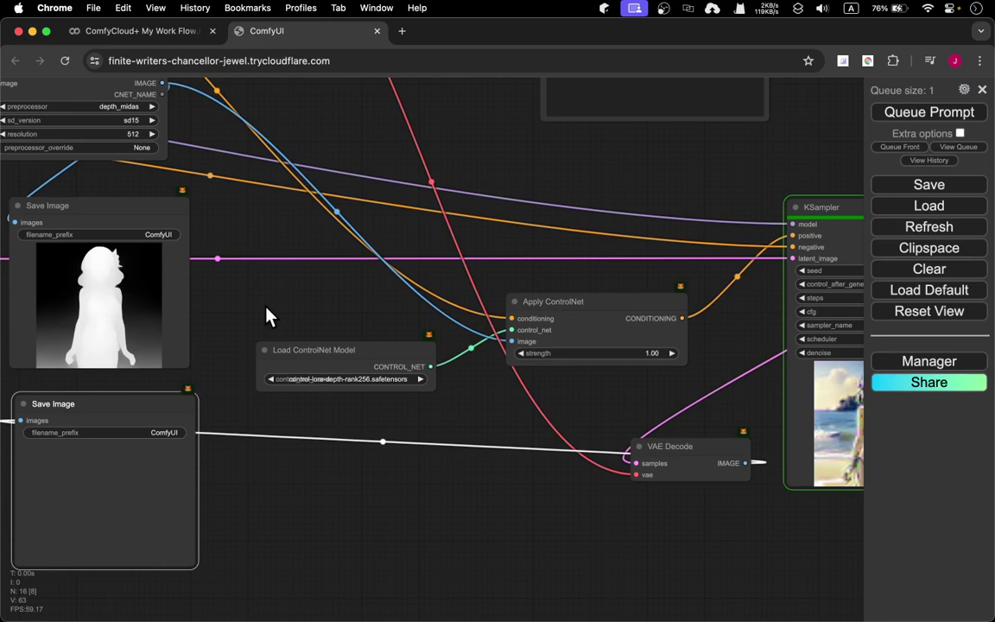
drag(268, 315, 584, 311)
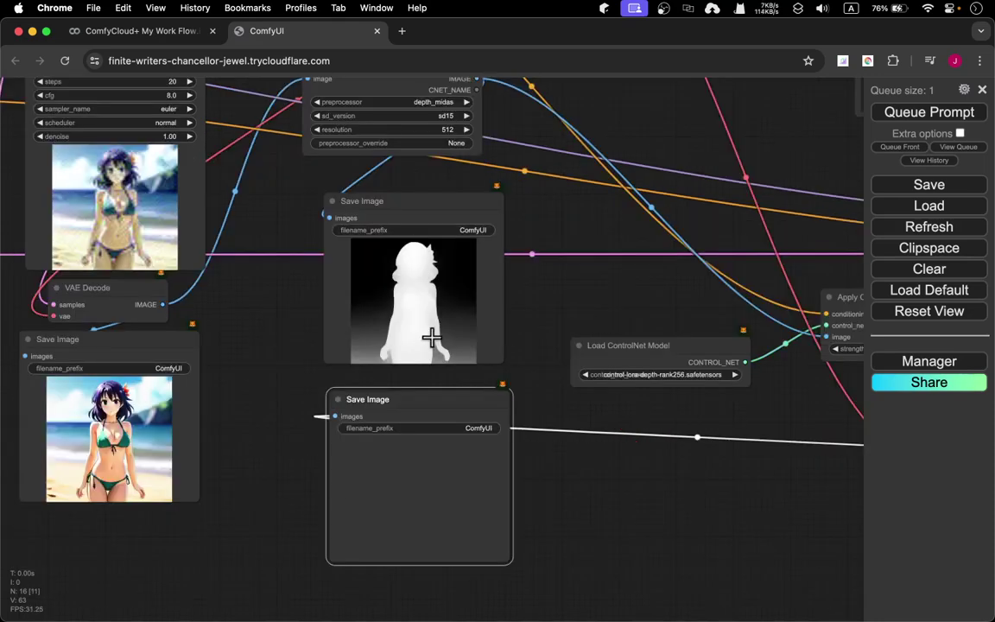
scroll(455, 417, right, 6)
scroll(455, 417, down, 2)
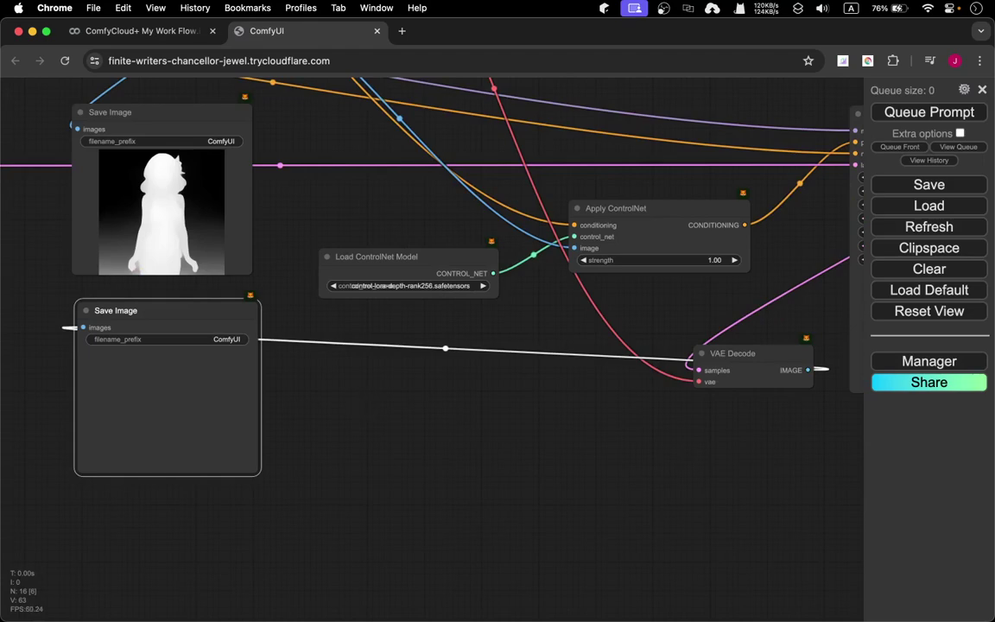
drag(371, 423, 622, 458)
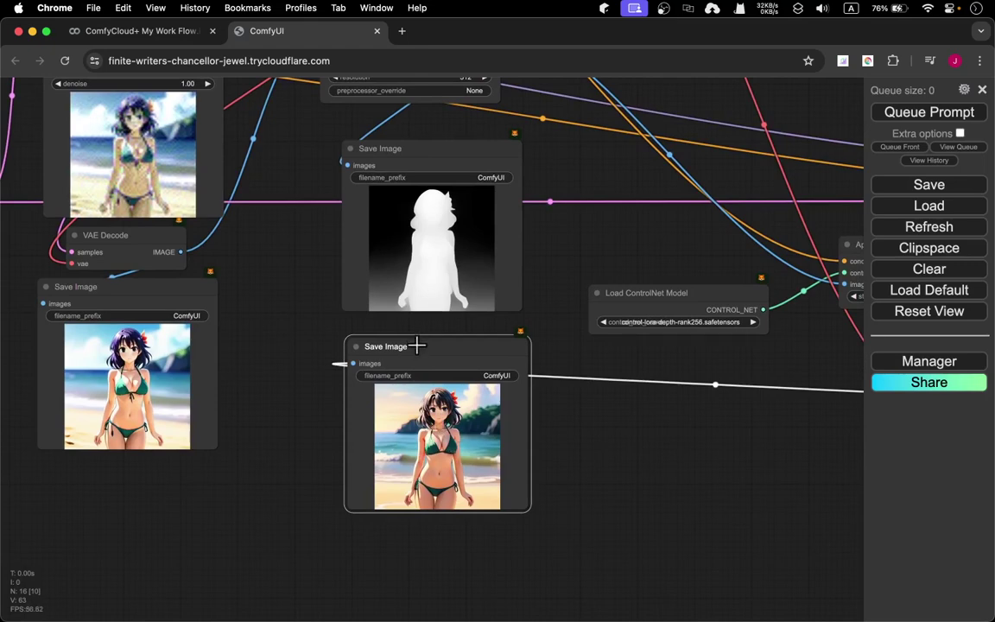
- Place the ControlNet branch's Save Image node right beside the first Save Image node and compare the two generated images up close
drag(416, 347, 382, 343)
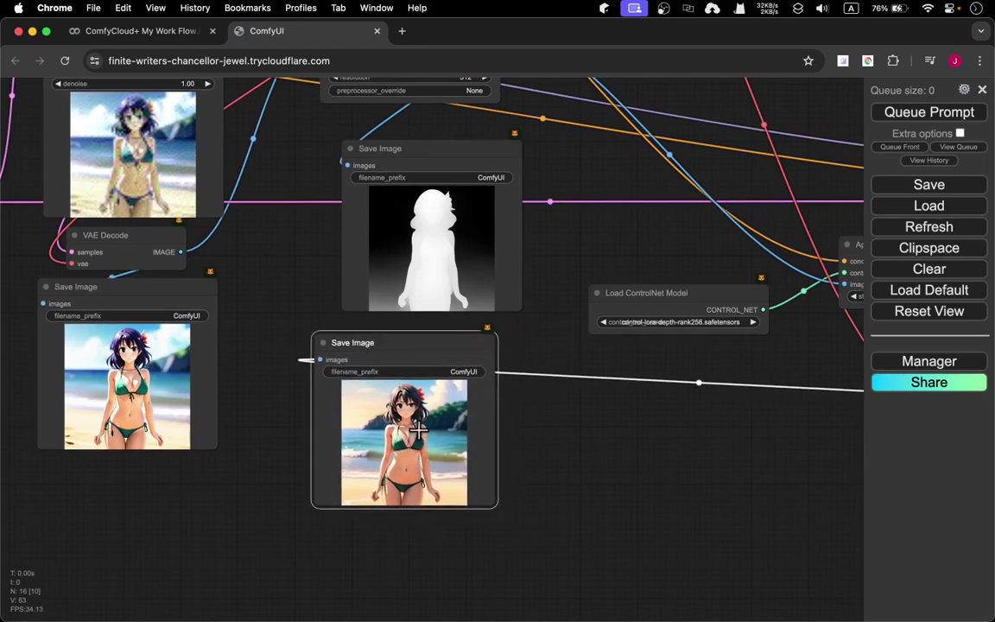
scroll(276, 436, down, 4)
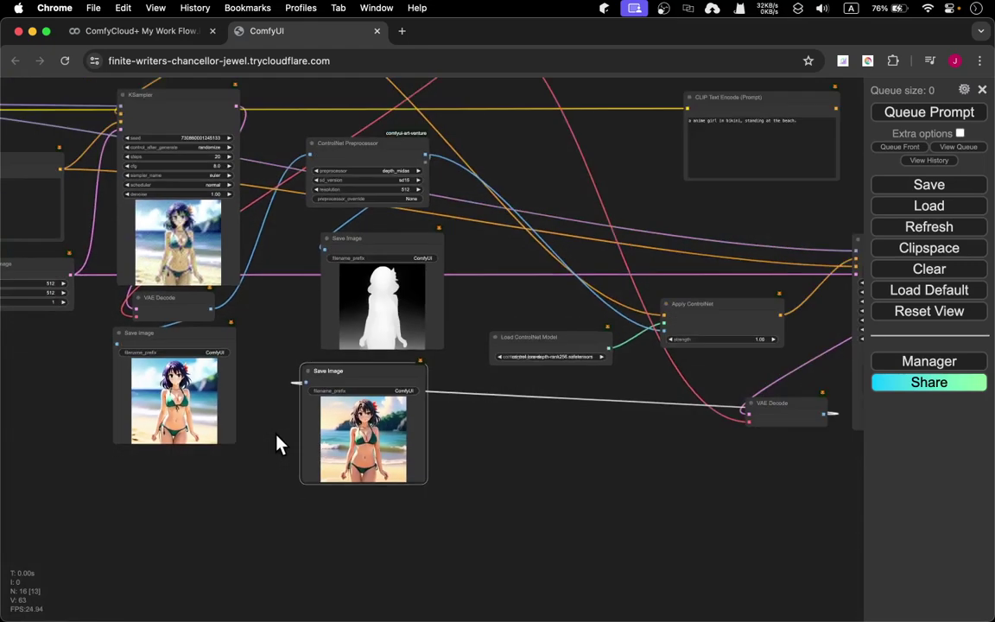
scroll(283, 419, up, 10)
drag(272, 425, 451, 400)
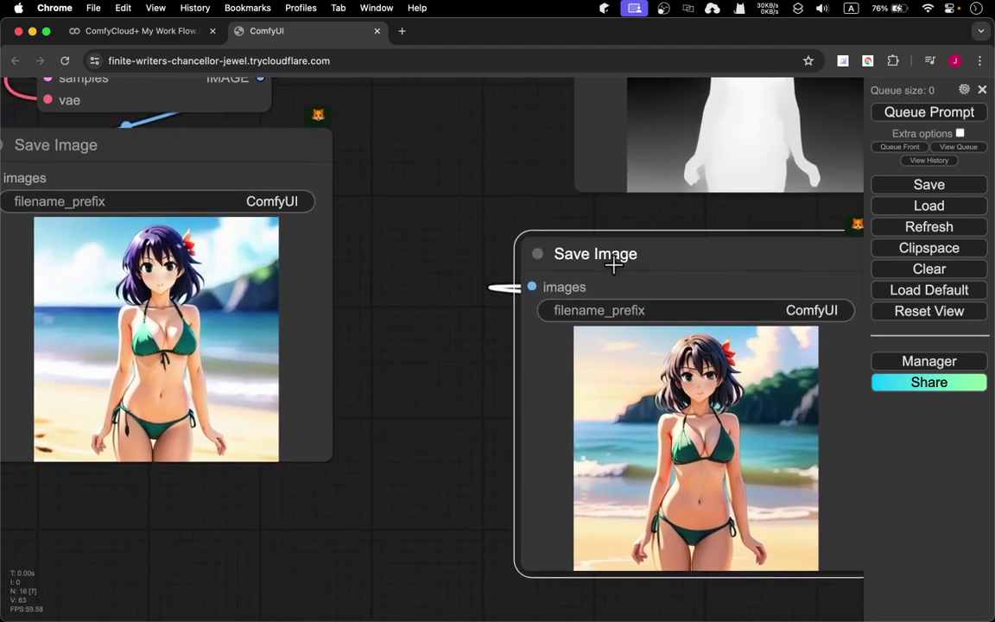
drag(622, 257, 461, 211)
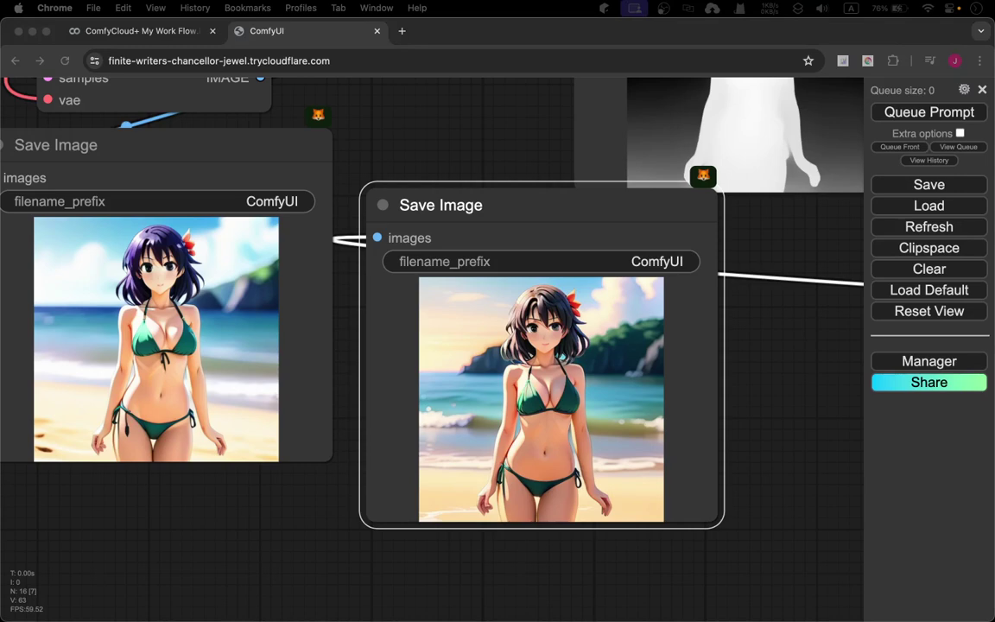
scroll(701, 399, down, 5)
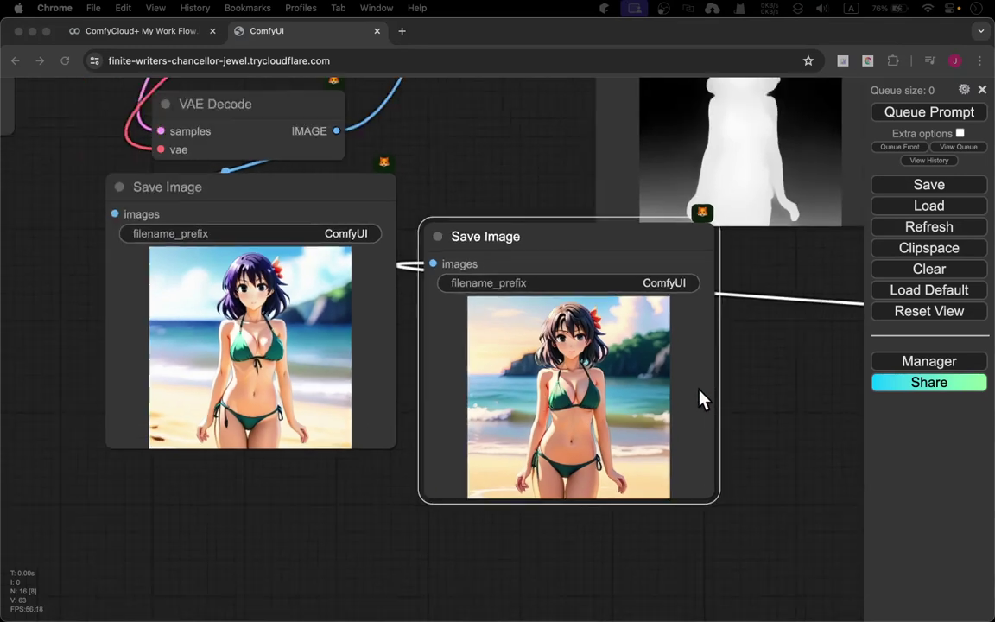
scroll(606, 415, right, 5)
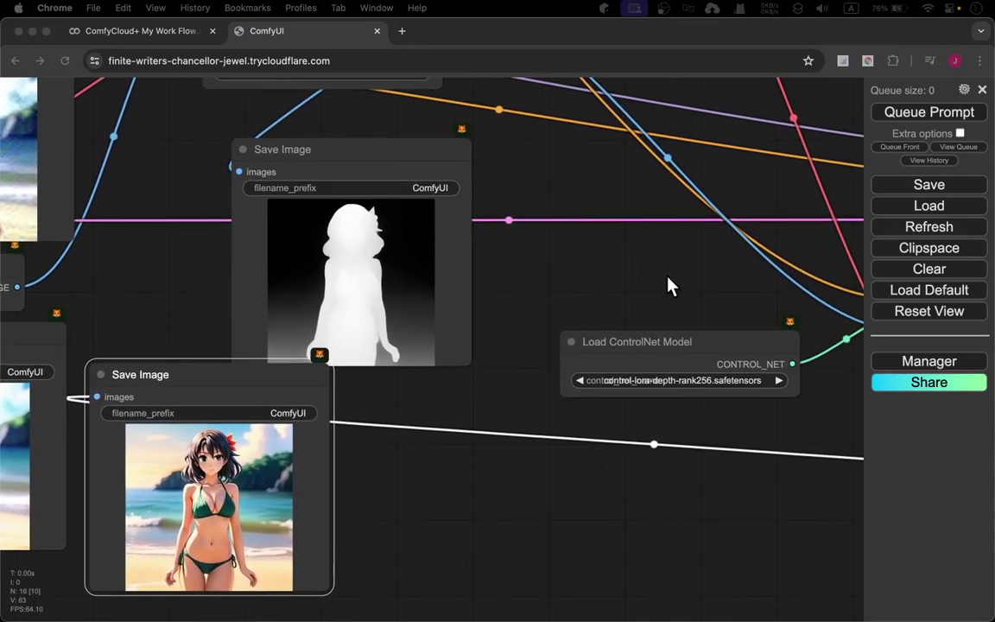
- Move the Apply ControlNet node a little farther away from the Load ControlNet Model node
drag(668, 285, 287, 397)
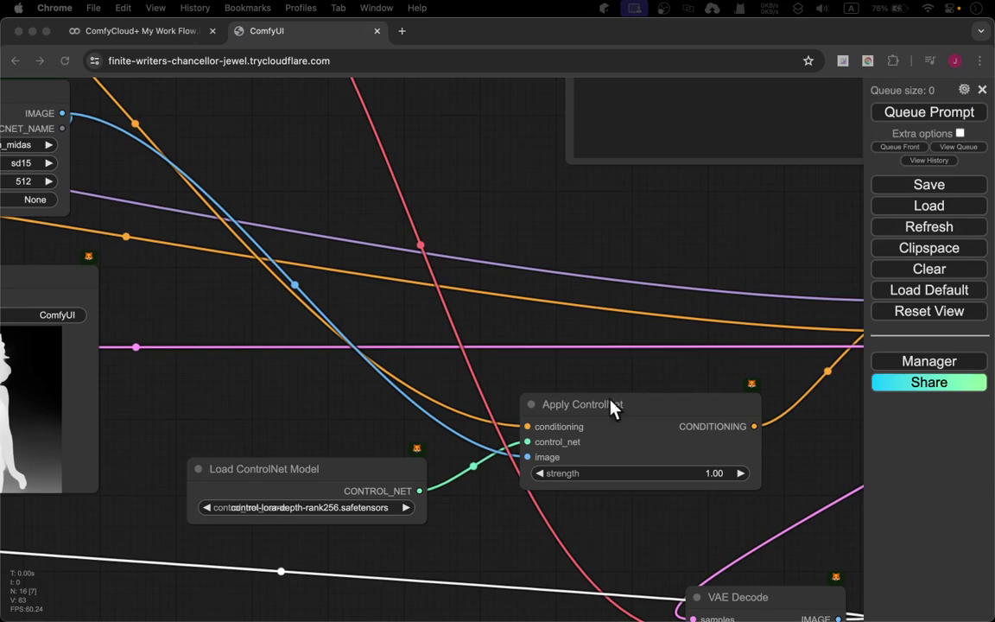
click(589, 412)
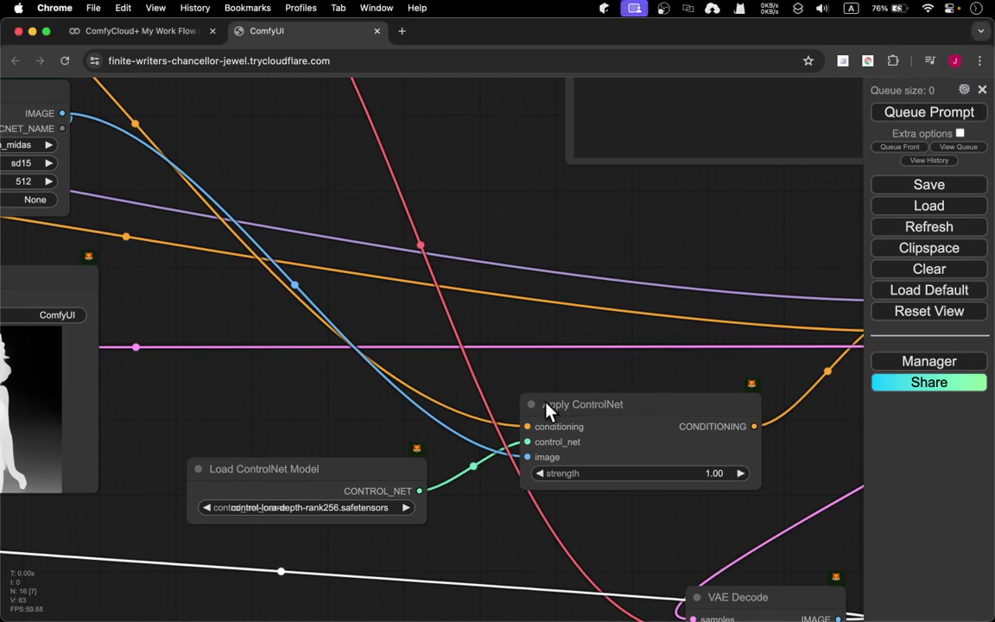
click(589, 413)
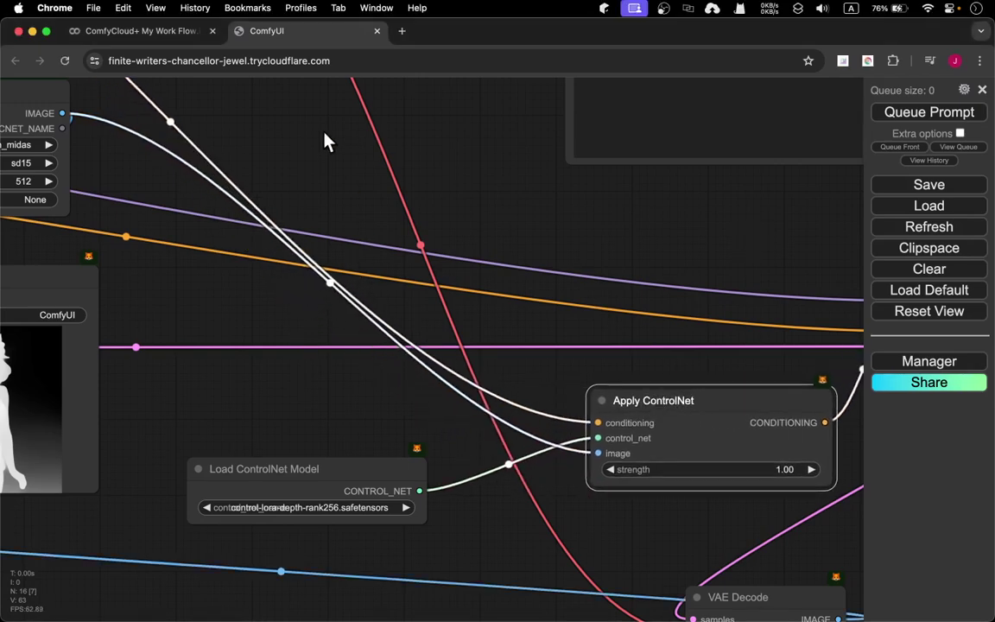
- Trace the link from the original positive prompt node to Apply ControlNet and disconnect it from the conditioning input
scroll(327, 141, up, 3)
scroll(326, 141, down, 5)
scroll(484, 267, up, 2)
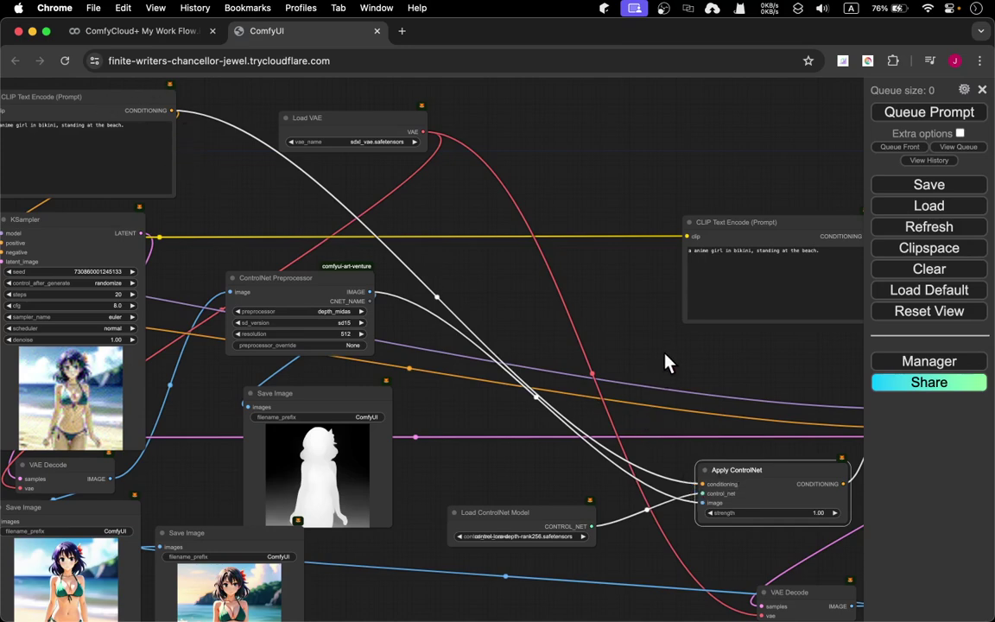
drag(665, 363, 577, 282)
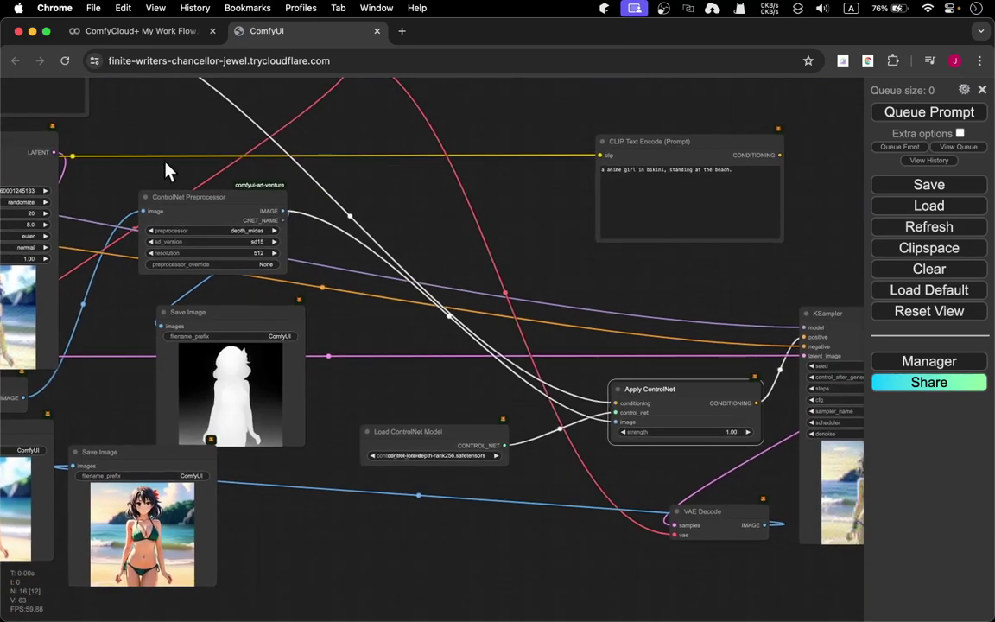
drag(371, 138, 517, 267)
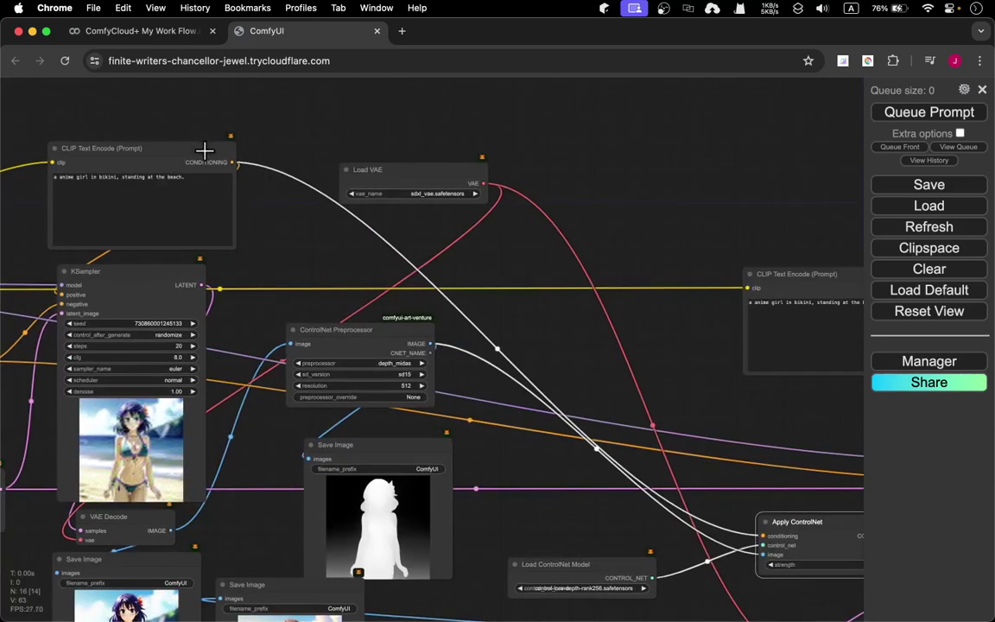
click(199, 148)
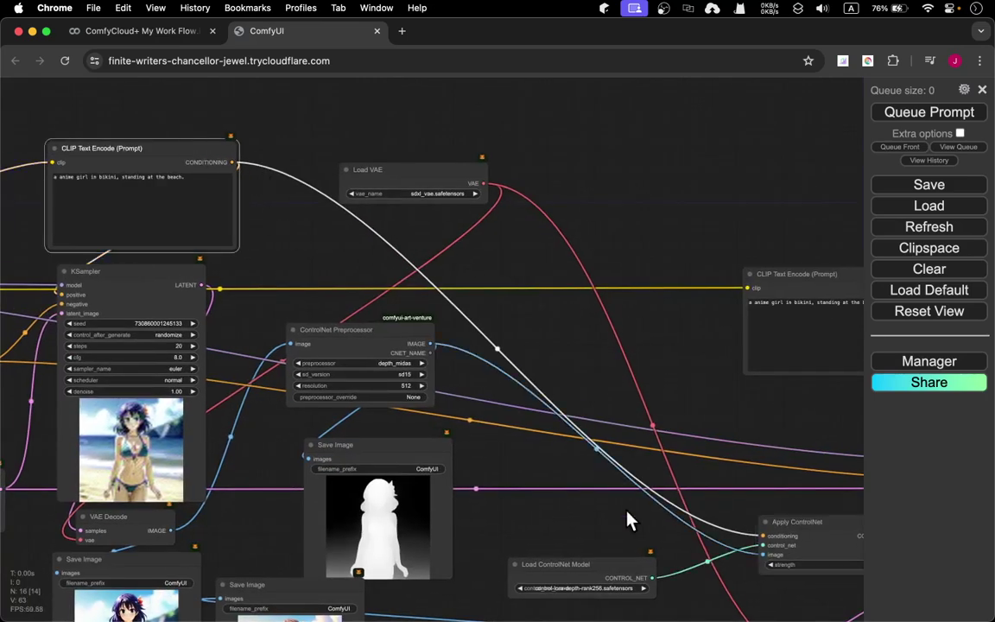
drag(288, 240, 131, 121)
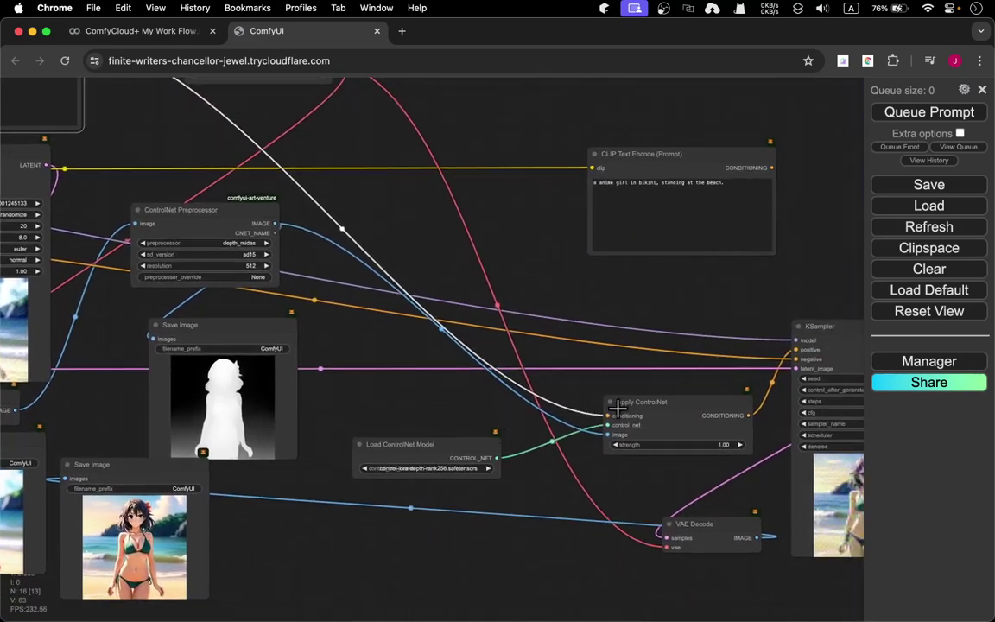
drag(607, 415, 537, 277)
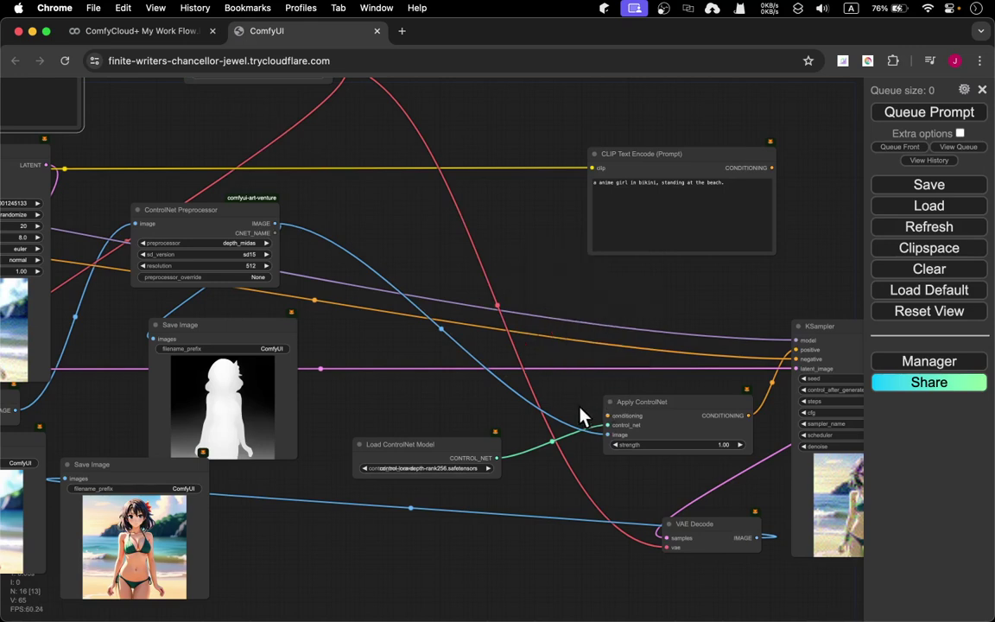
- Add a CLIPTextEncode node feeding Apply ControlNet's conditioning input and place it just below the ControlNet branch's Save Image node
drag(607, 415, 463, 416)
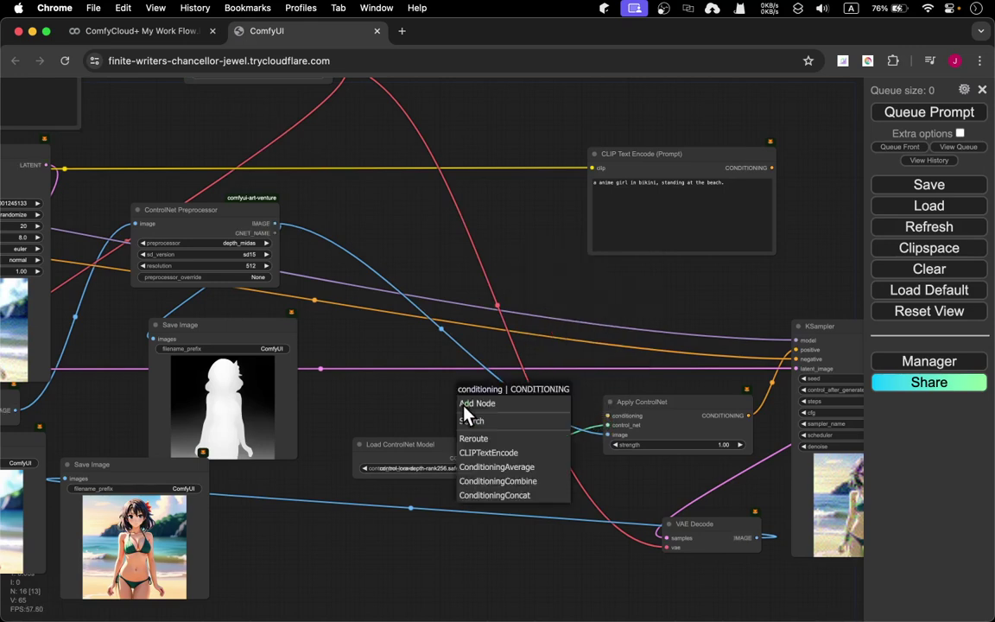
click(544, 452)
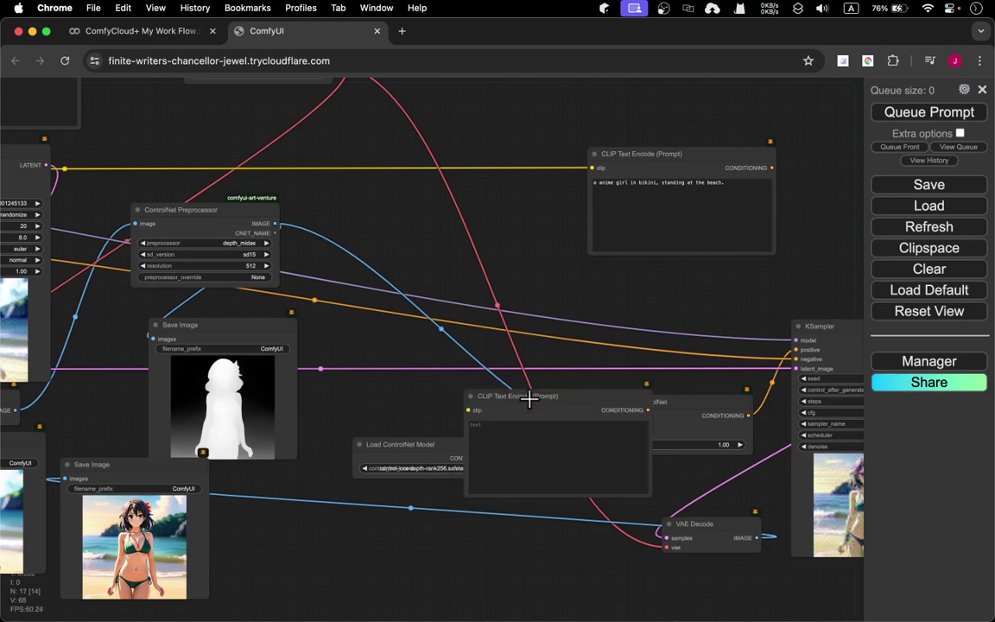
drag(528, 400, 294, 540)
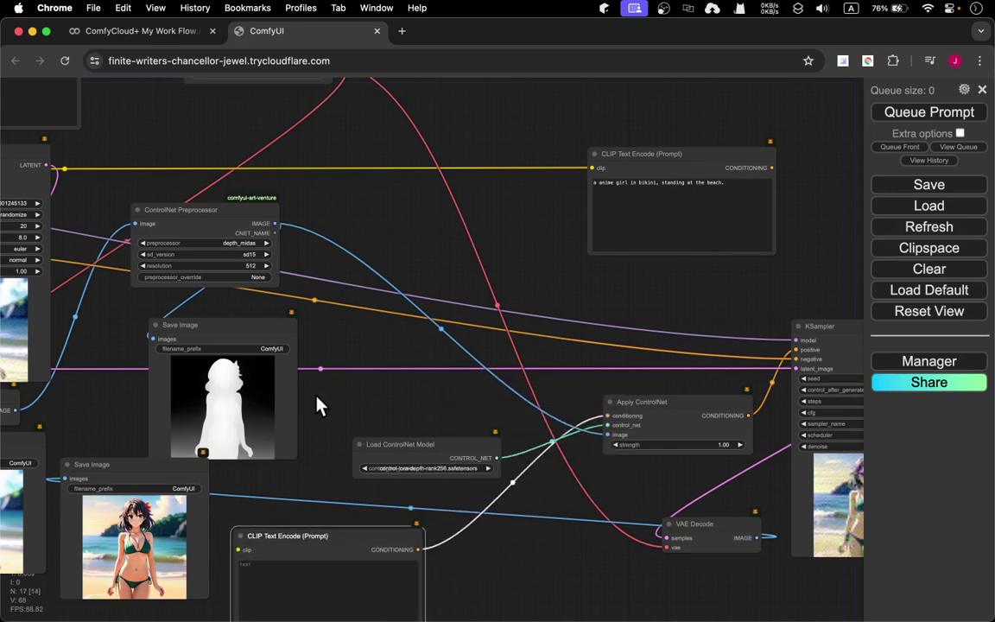
drag(317, 404, 579, 215)
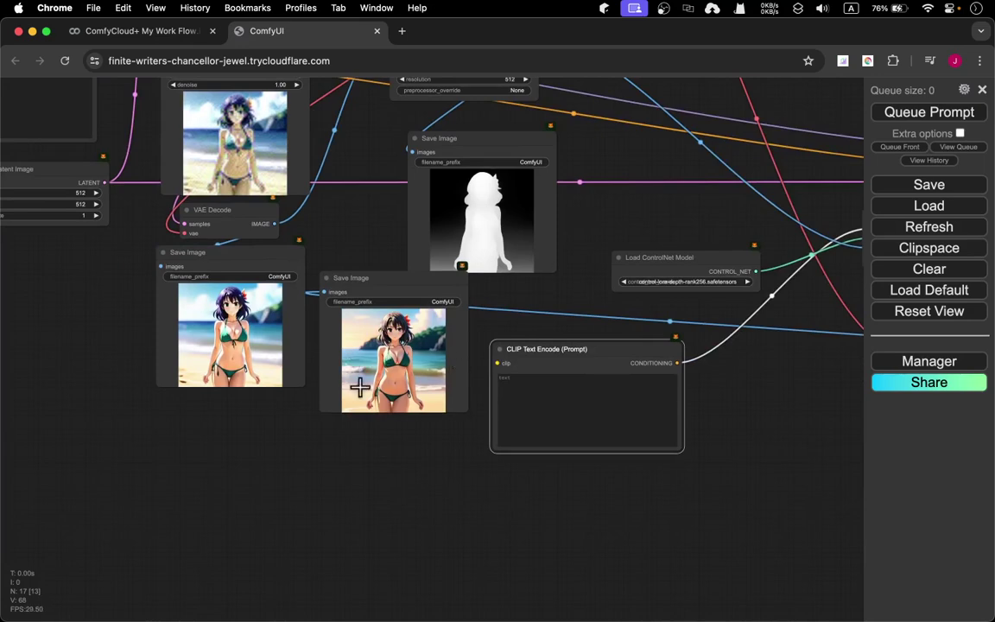
drag(604, 346, 413, 427)
- Copy the whole prompt text from the original positive CLIP Text Encode node above the first KSampler
drag(553, 362, 643, 535)
drag(526, 150, 532, 299)
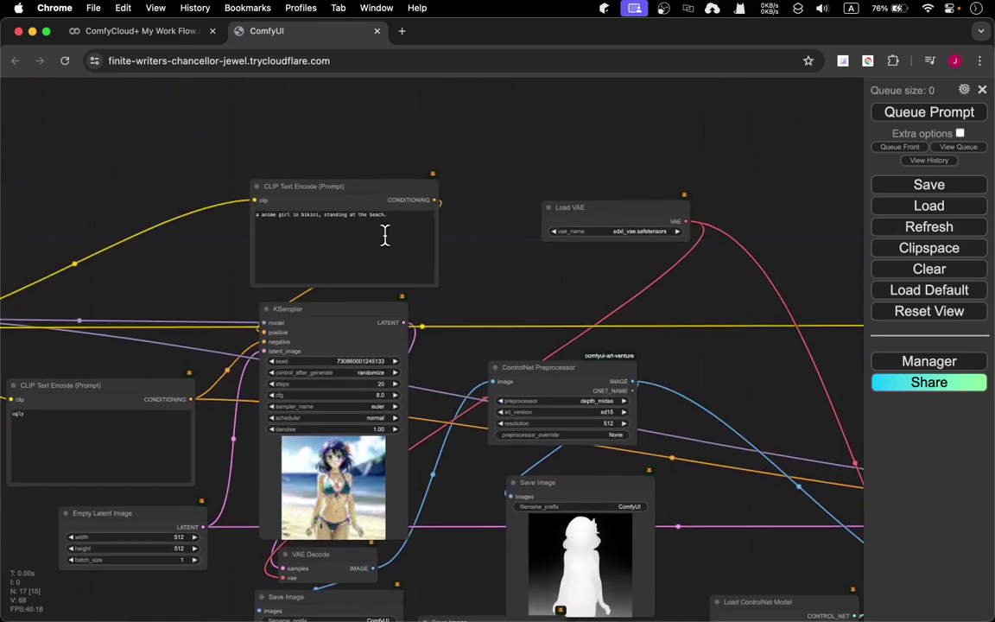
click(406, 238)
key(super+a)
key(super+c)
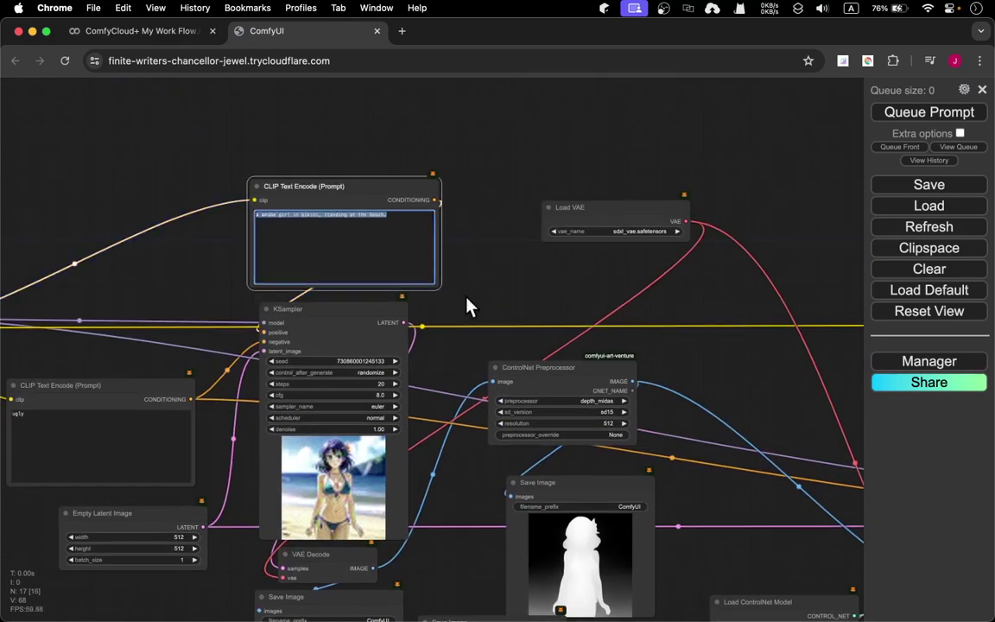
- Paste the copied prompt "a anime girl in bikini, standing at the beach." into the new CLIP Text Encode node
click(494, 277)
scroll(481, 252, down, 5)
scroll(481, 252, up, 8)
scroll(497, 300, down, 5)
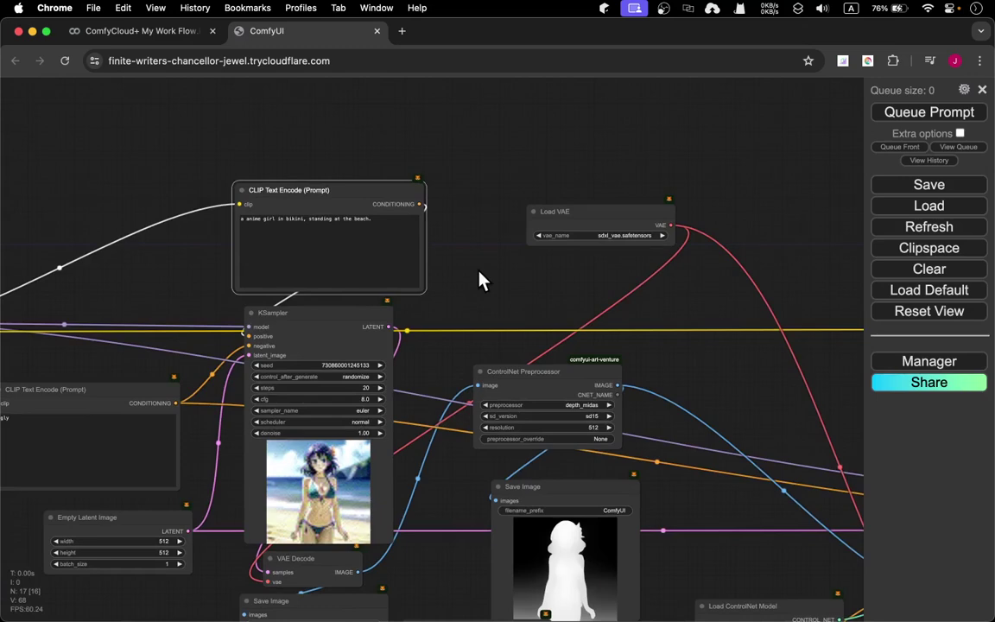
scroll(587, 169, down, 2)
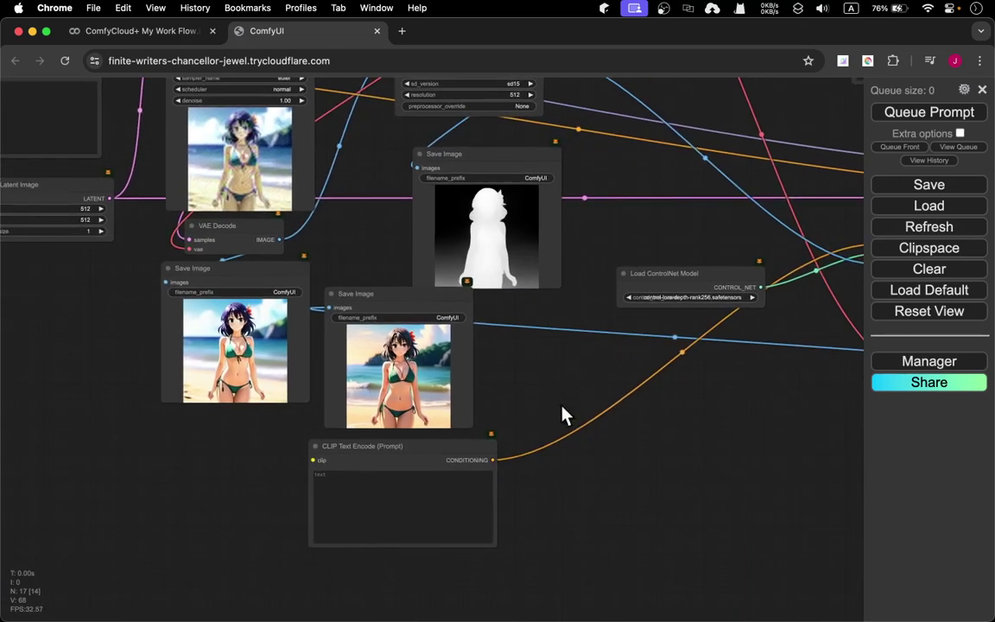
scroll(540, 353, up, 5)
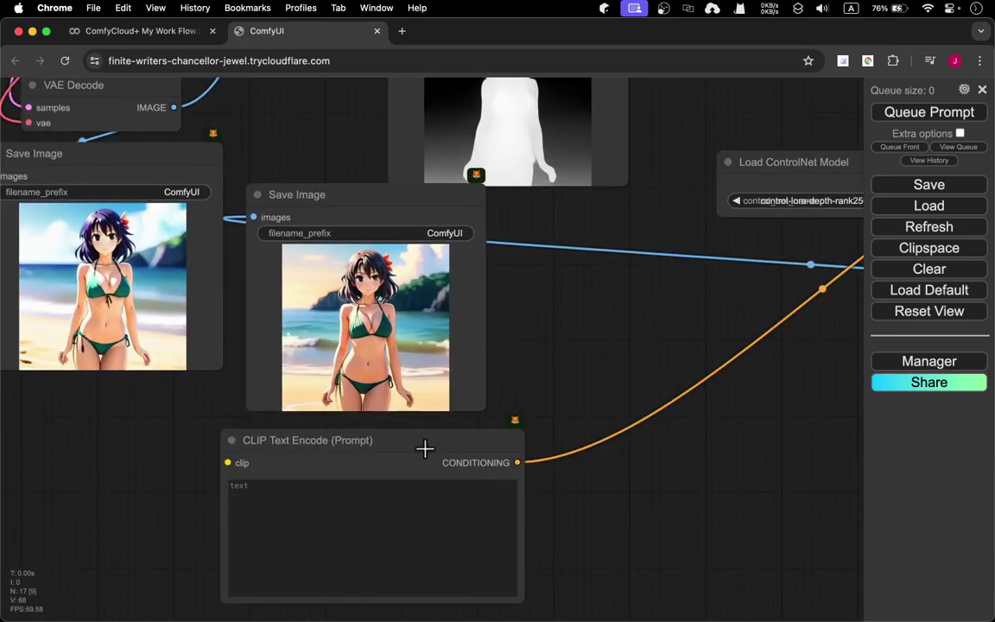
click(353, 501)
key(super+v)
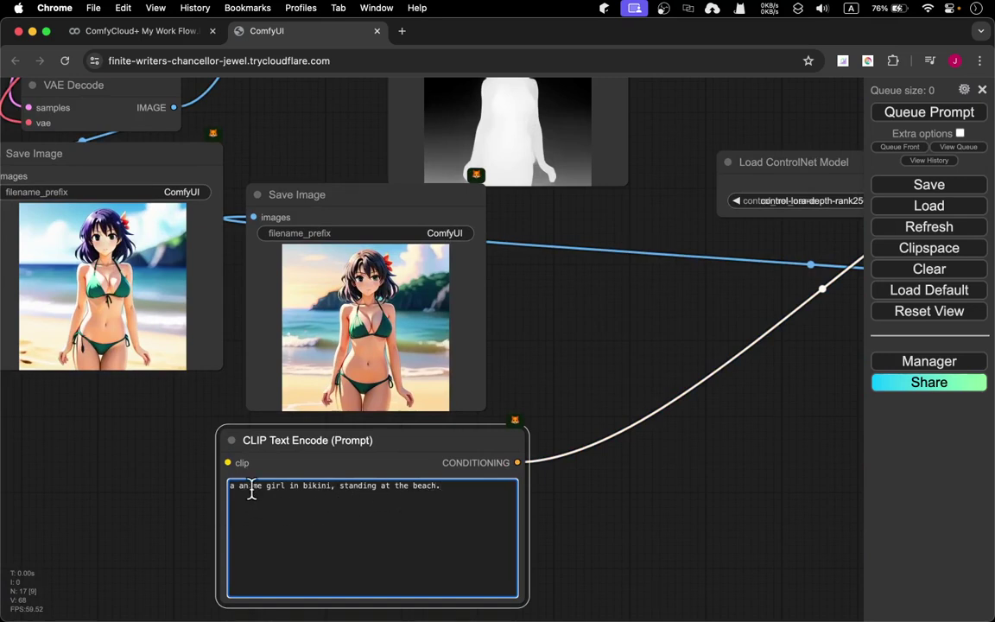
- Insert "black african" before "anime girl" in the new node's prompt
click(238, 486)
text(a)
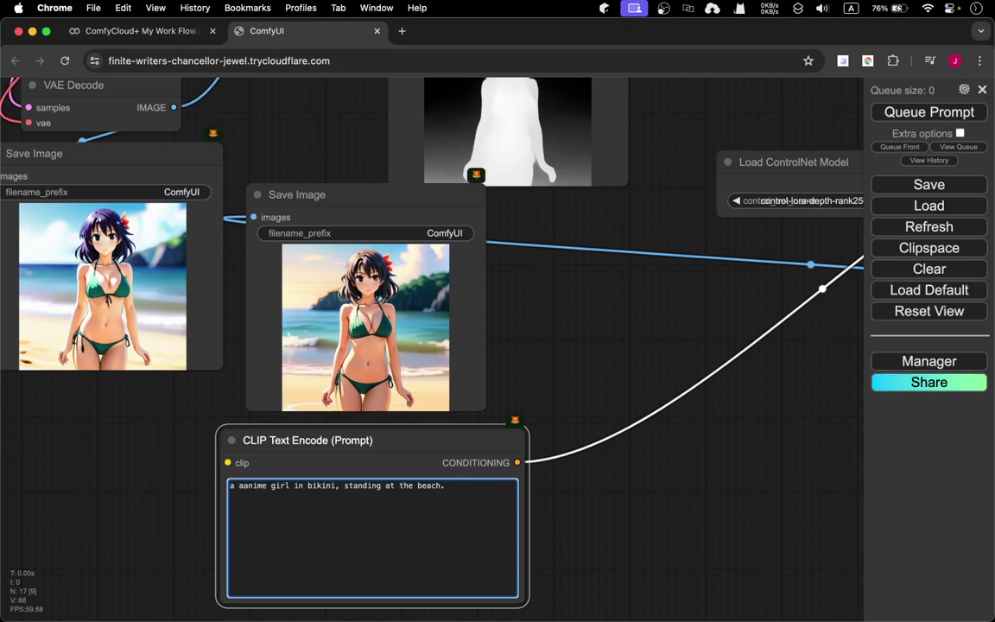
key(BackSpace)
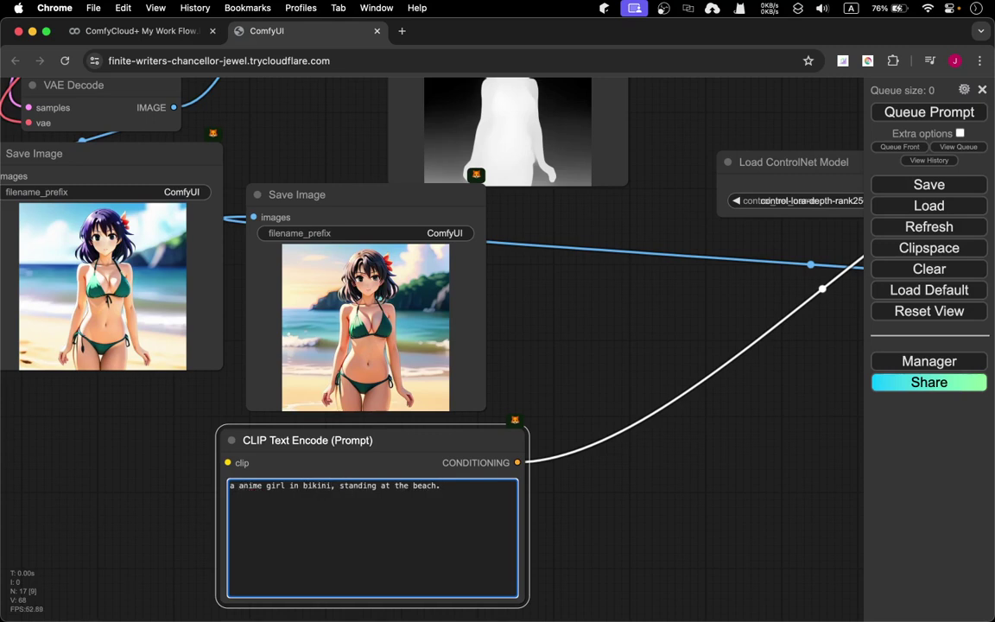
text(black af)
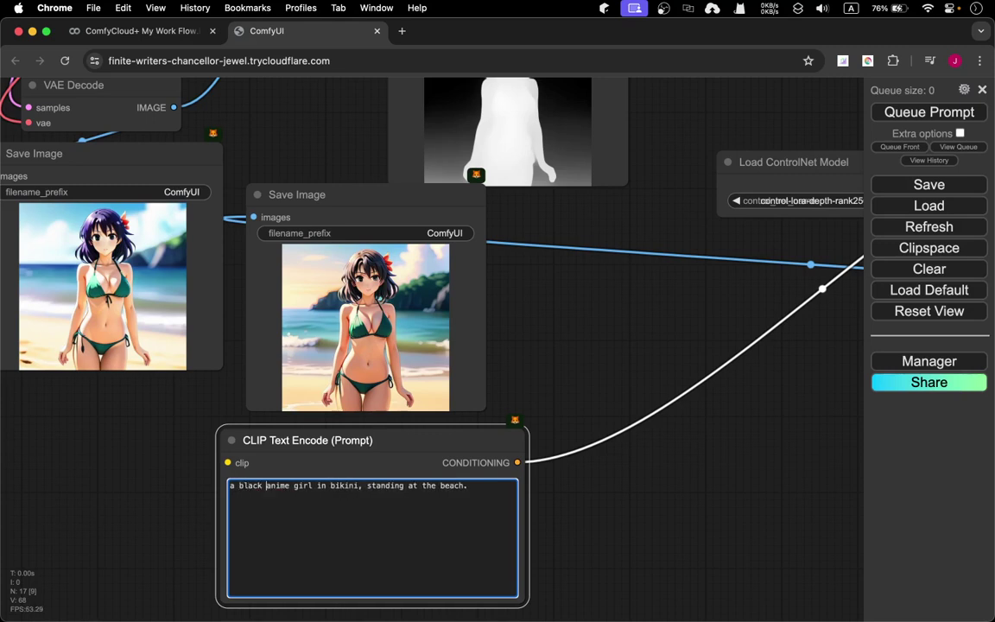
text(rican)
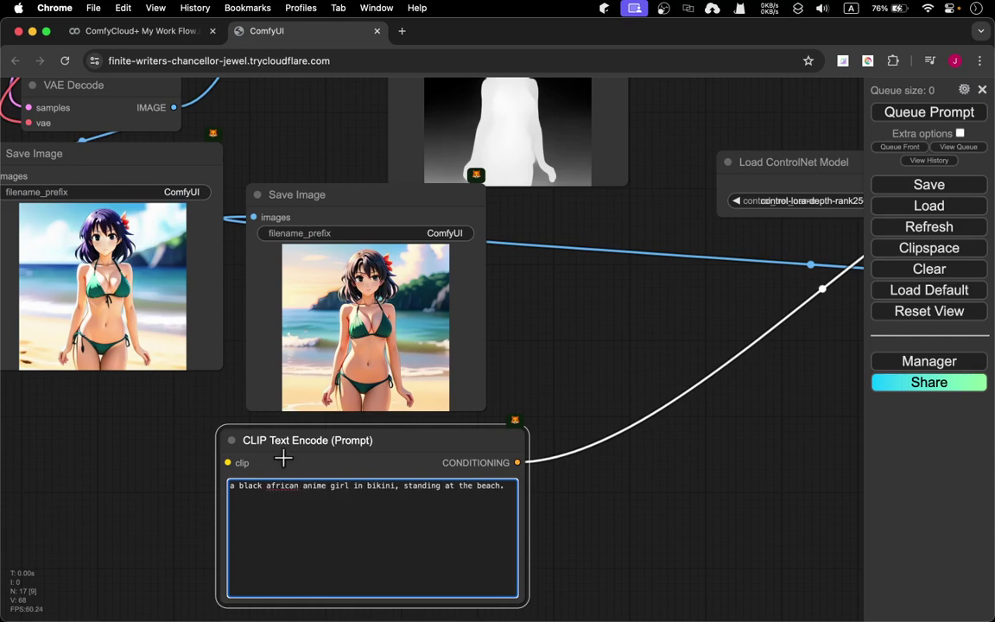
- Look for a spelling suggestion for the word "african" in the new prompt
right_click(281, 485)
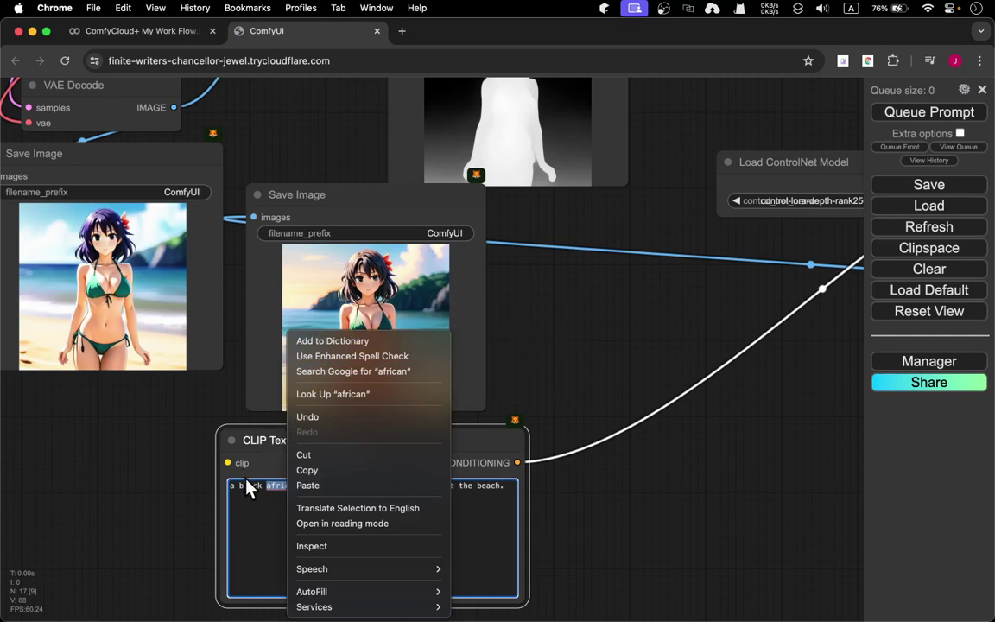
click(248, 531)
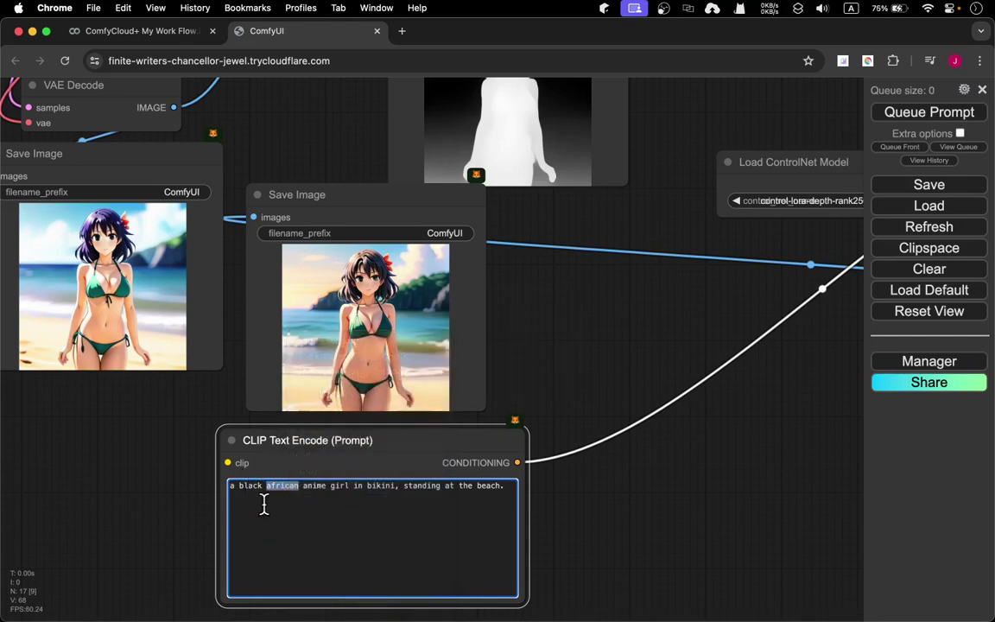
click(301, 497)
drag(266, 486, 294, 489)
right_click(293, 489)
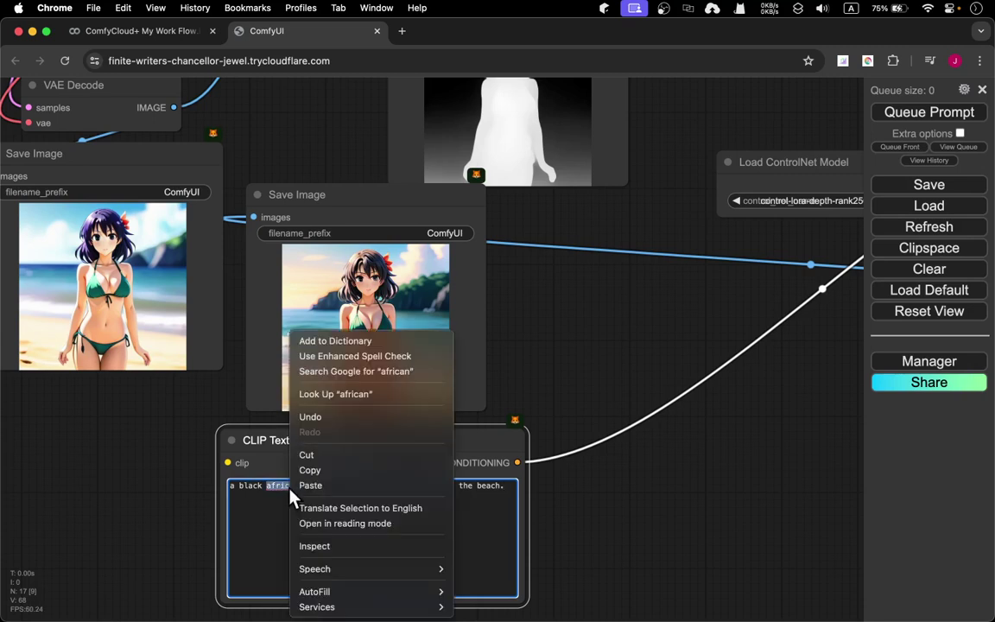
click(255, 501)
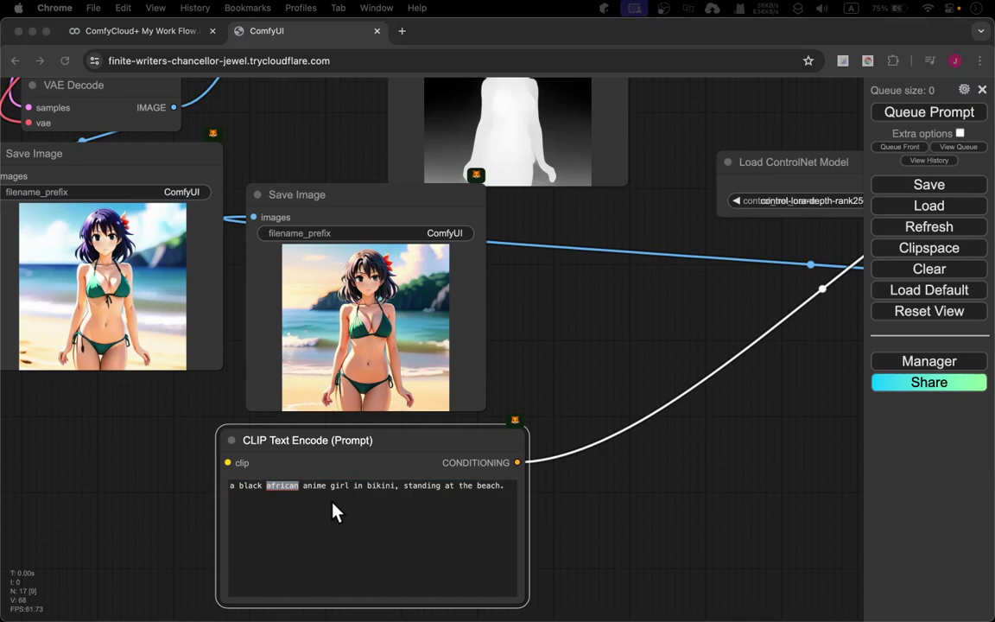
- Replace "african" with "american" in the new prompt and look for a spelling suggestion for it
click(296, 503)
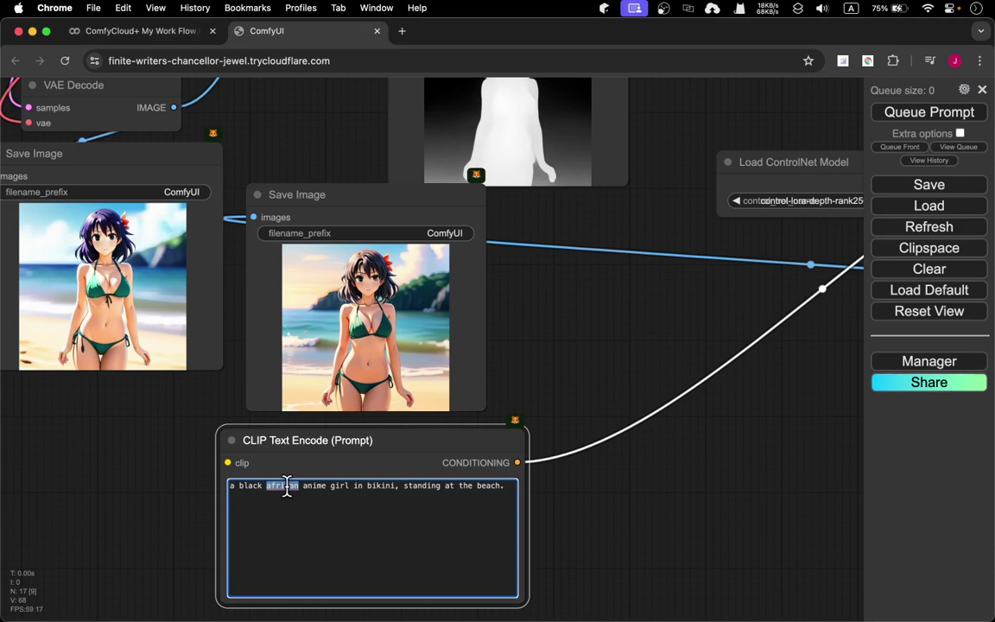
text(ameri)
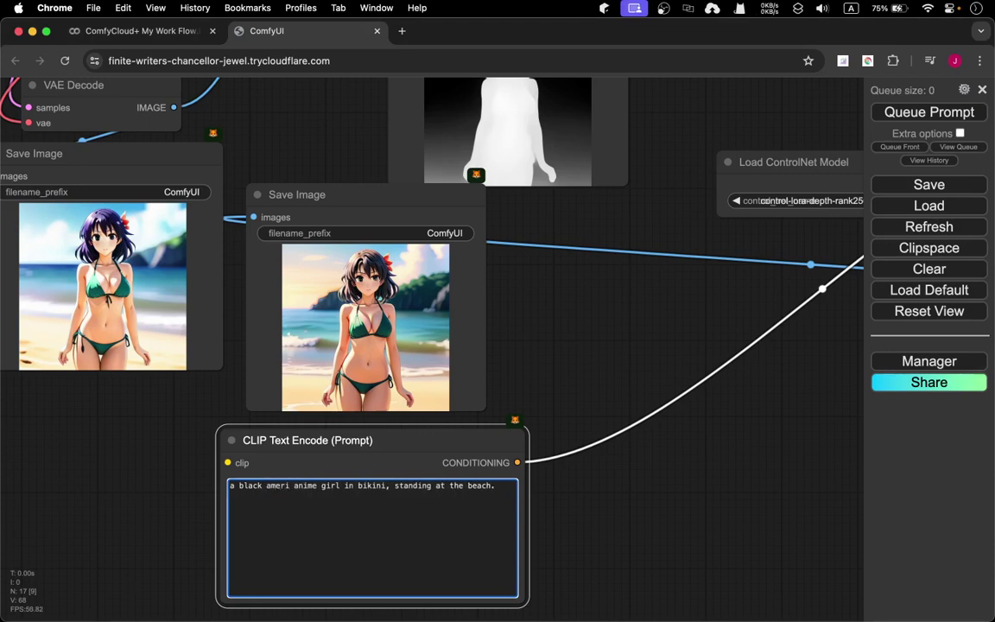
text(can)
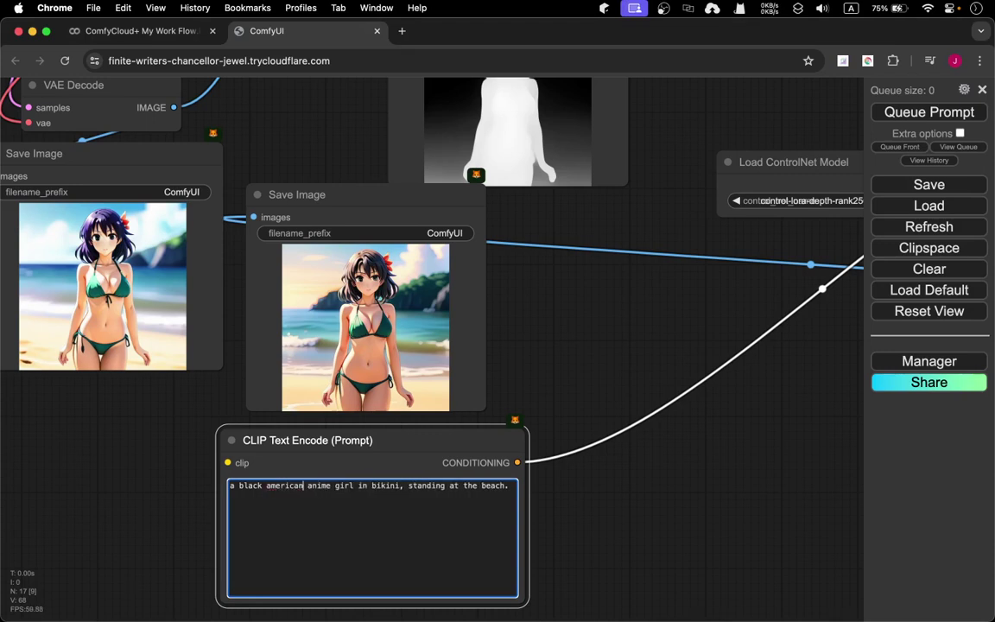
right_click(291, 486)
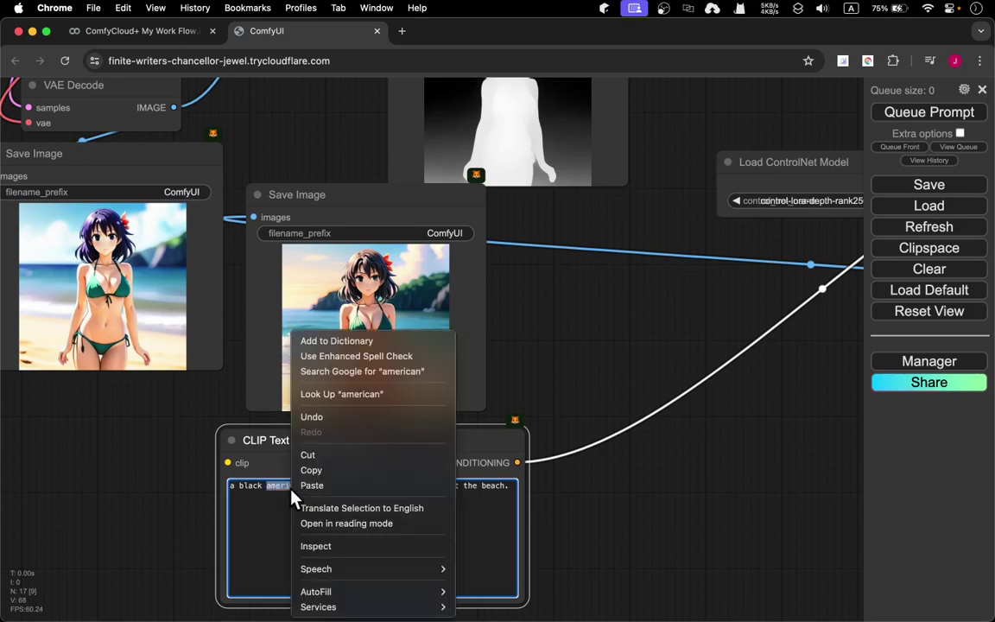
key(Escape)
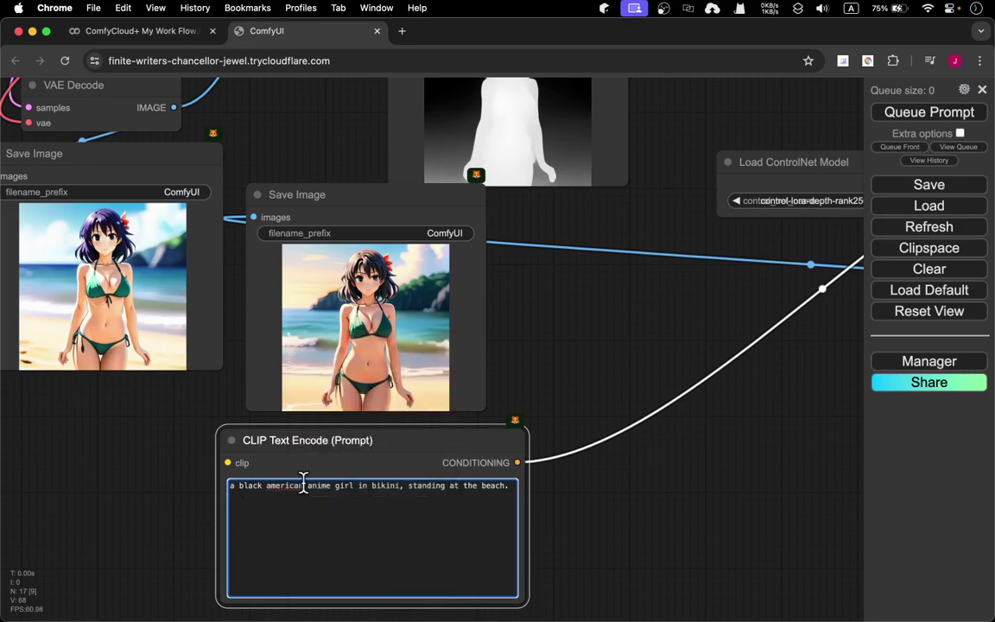
- Replace "black american" with "African Americans" in the new CLIP Text Encode node's prompt
drag(303, 485, 231, 485)
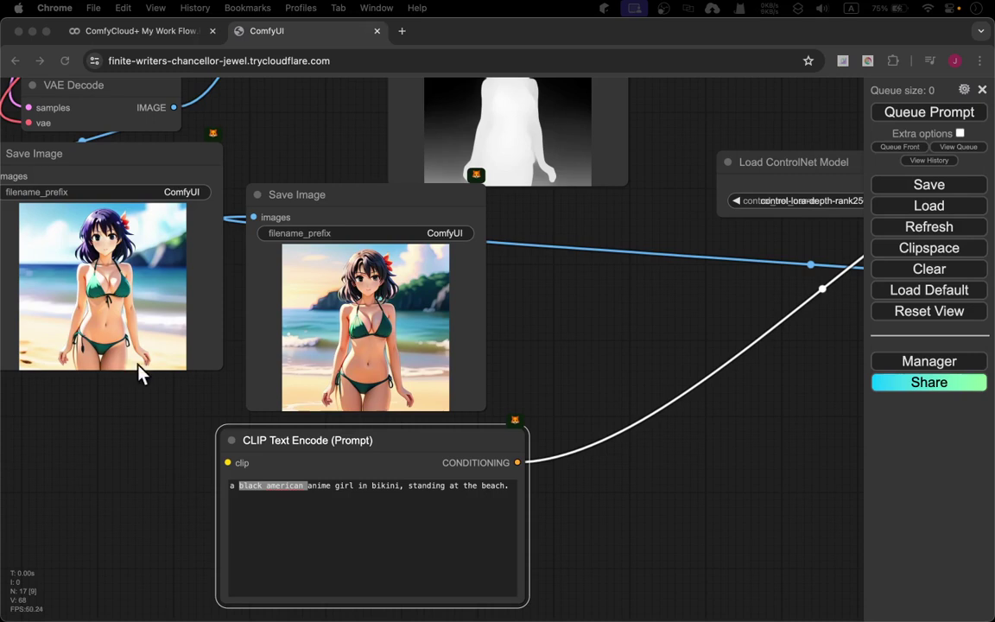
click(315, 485)
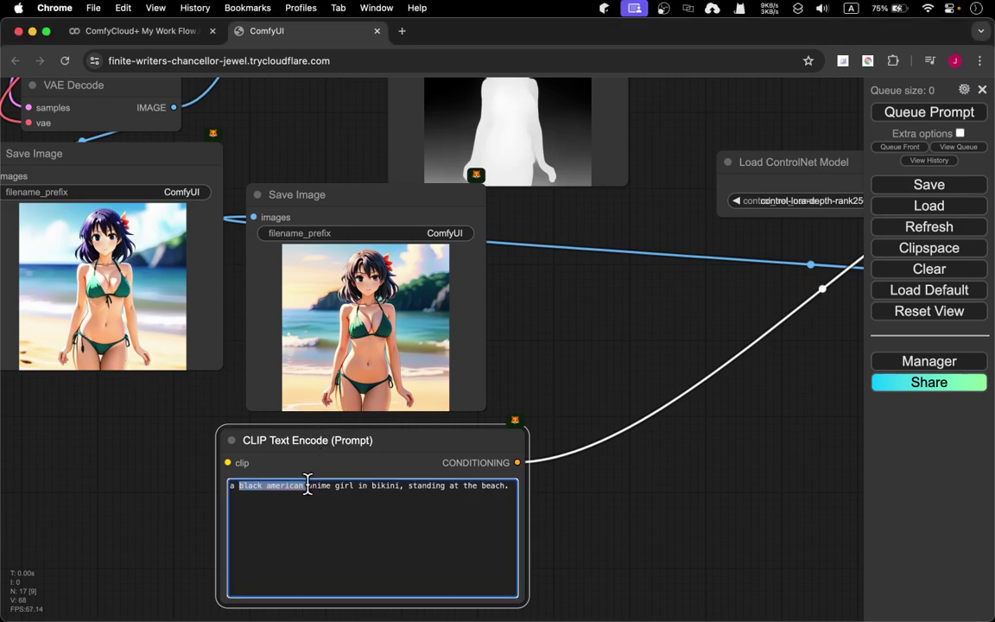
click(304, 485)
key(shift+super+Right)
shift+click(236, 486)
text(African Americans)
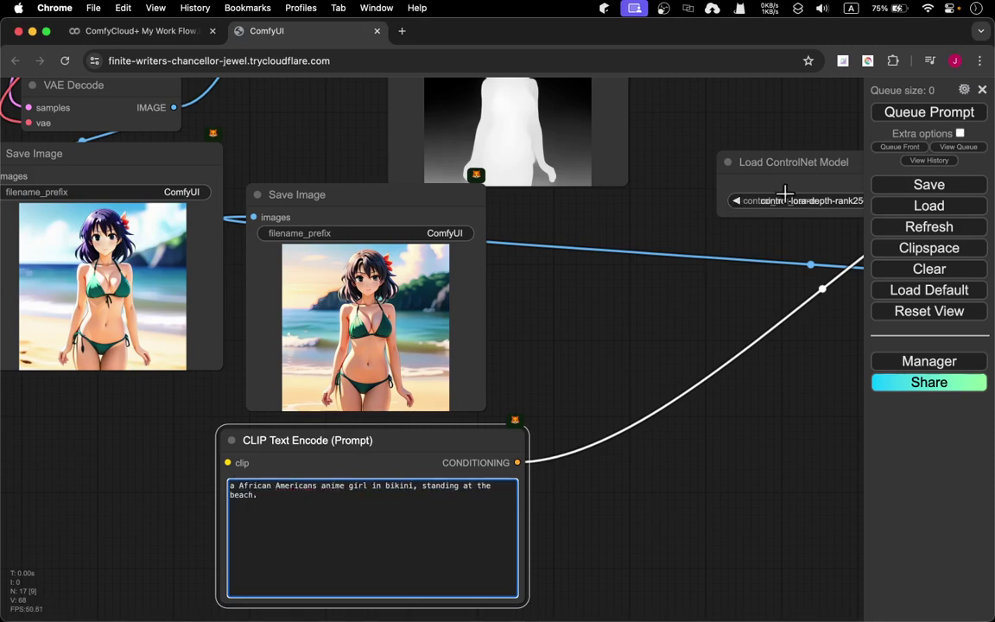
- Queue the workflow, and add a Reroute node fed by the Load Checkpoint's CLIP output in the empty area below it
click(799, 112)
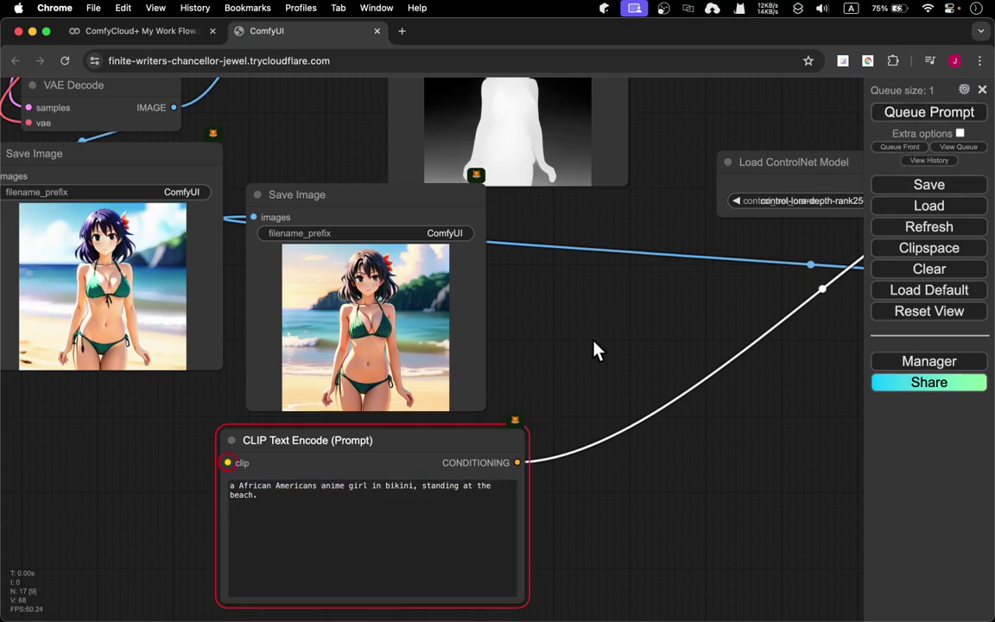
drag(178, 451, 490, 474)
scroll(222, 440, down, 3)
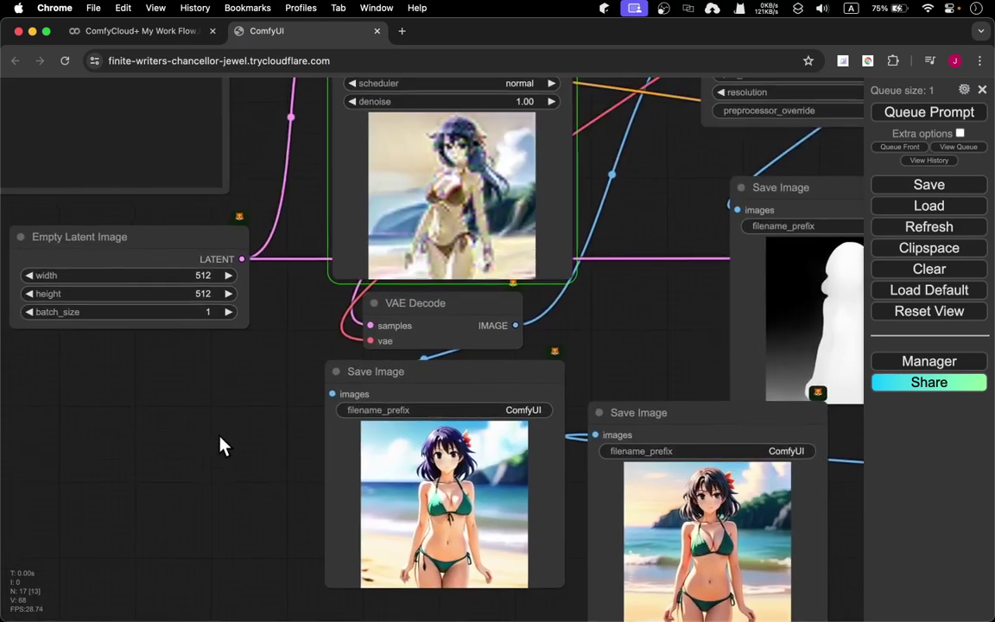
scroll(225, 419, down, 4)
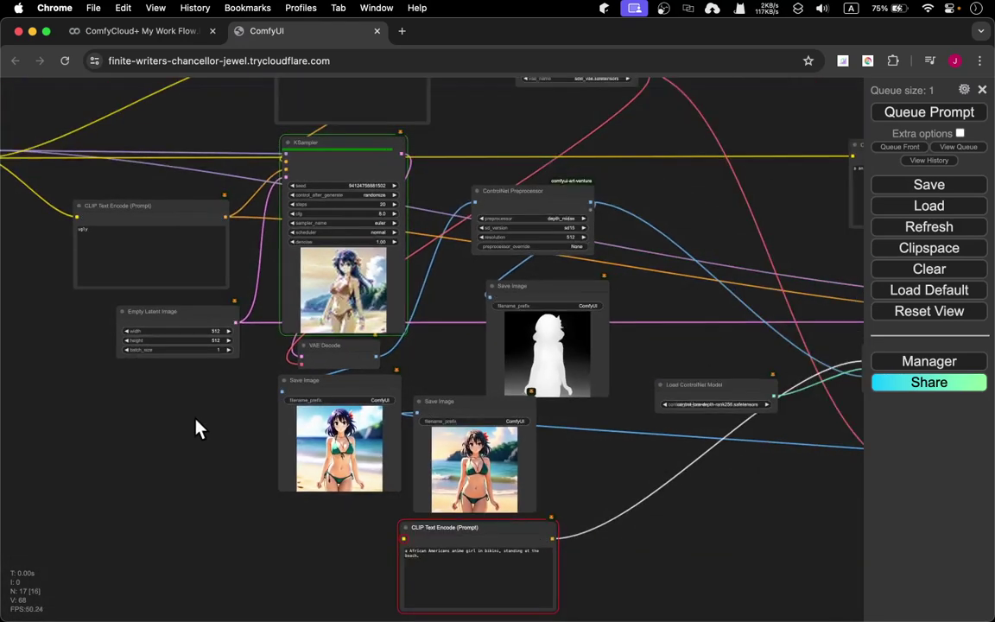
drag(197, 427, 442, 433)
scroll(295, 284, up, 2)
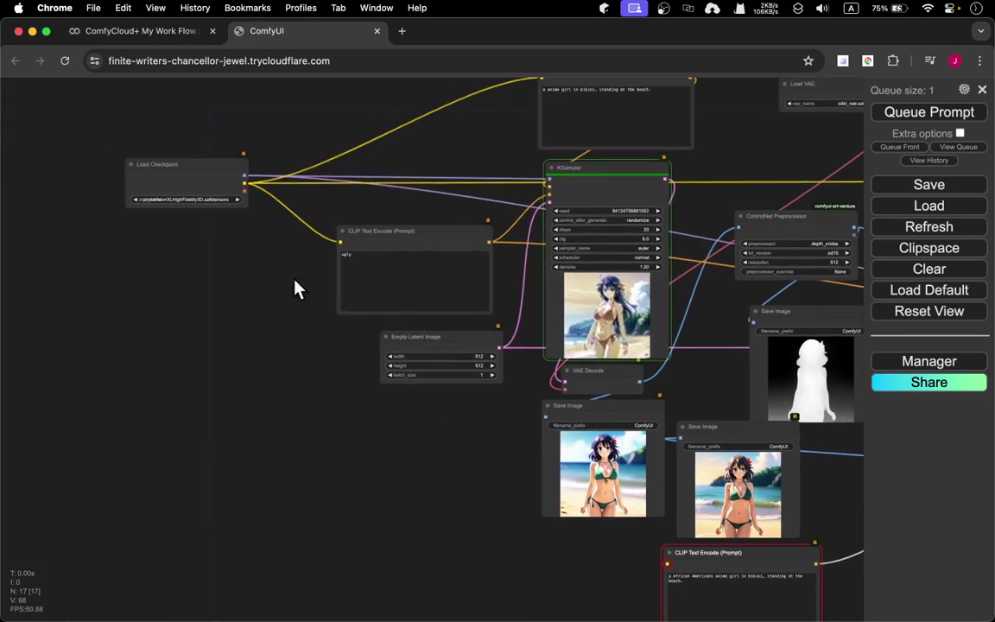
scroll(261, 248, up, 5)
scroll(262, 246, up, 2)
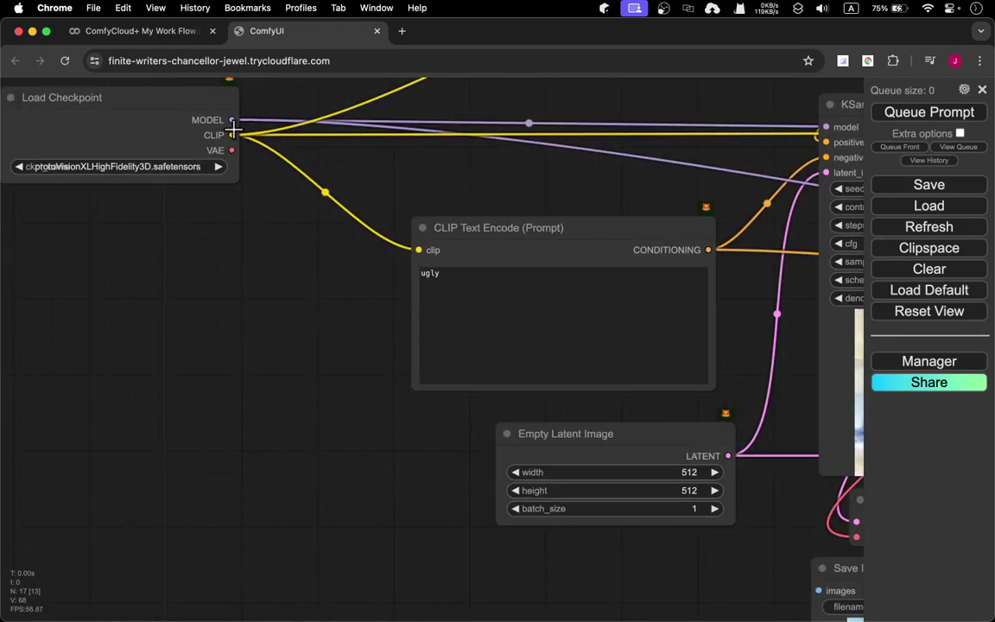
drag(234, 133, 309, 542)
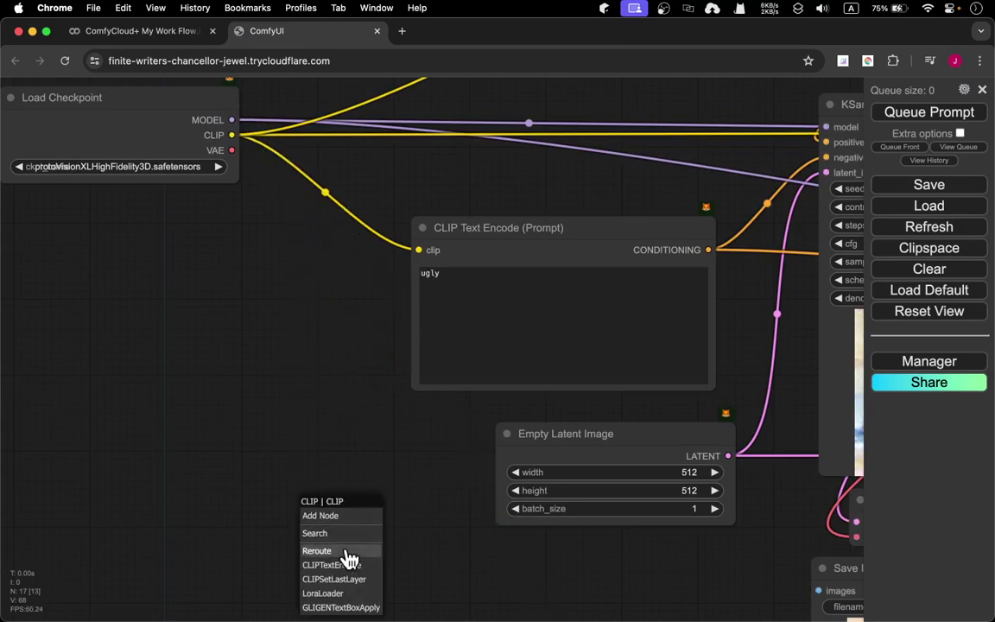
click(348, 555)
- Connect the Reroute output to the clip input of the "African Americans" CLIP Text Encode node and queue the workflow again
drag(679, 576, 428, 268)
scroll(417, 305, down, 2)
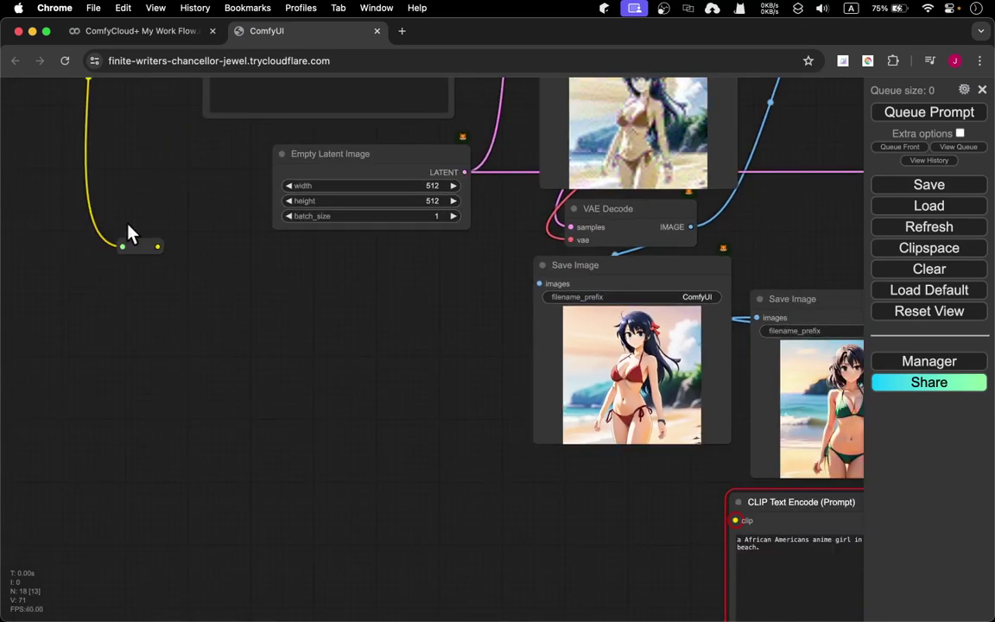
drag(157, 247, 734, 520)
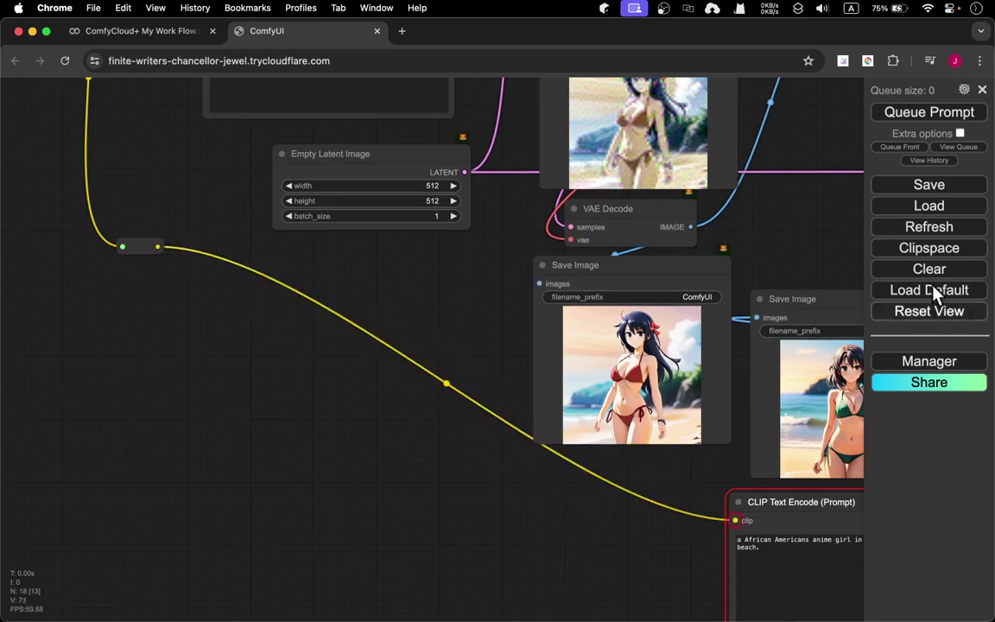
click(953, 115)
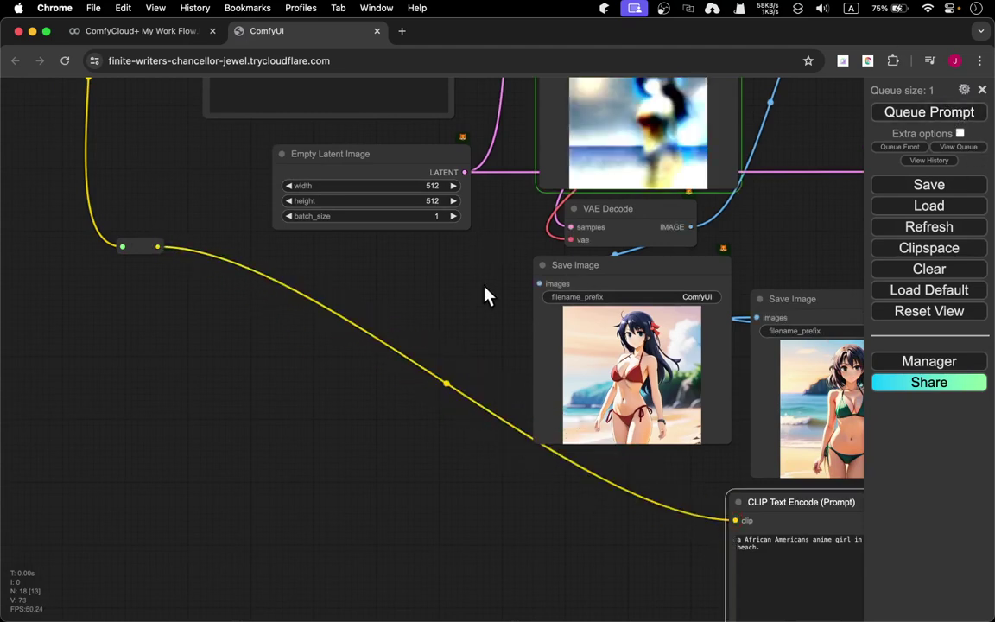
- Examine the first KSampler's preview and the depth map in its Save Image node while the workflow runs
drag(434, 304, 202, 382)
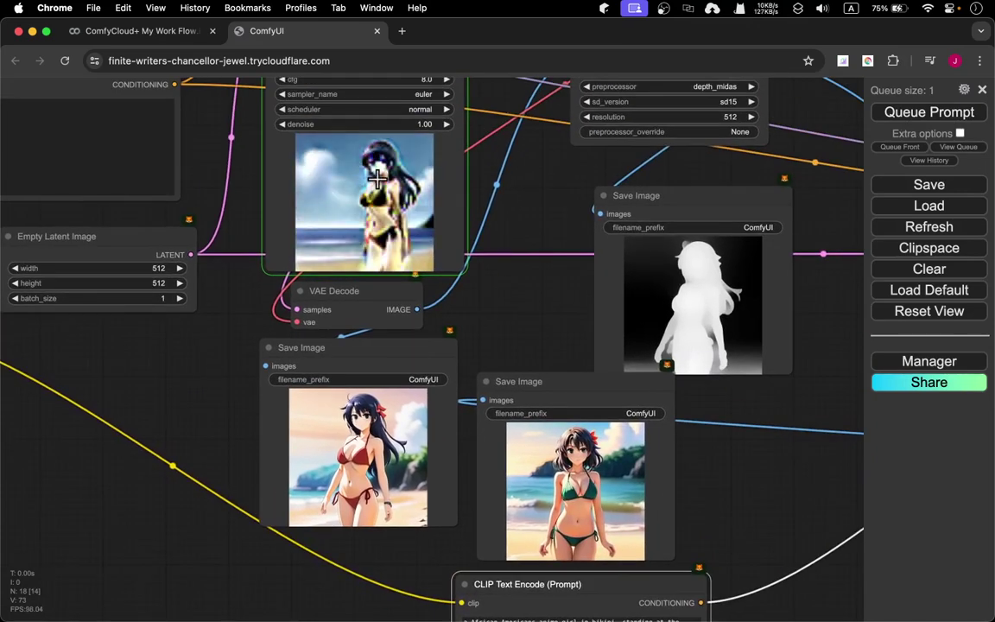
scroll(422, 178, up, 4)
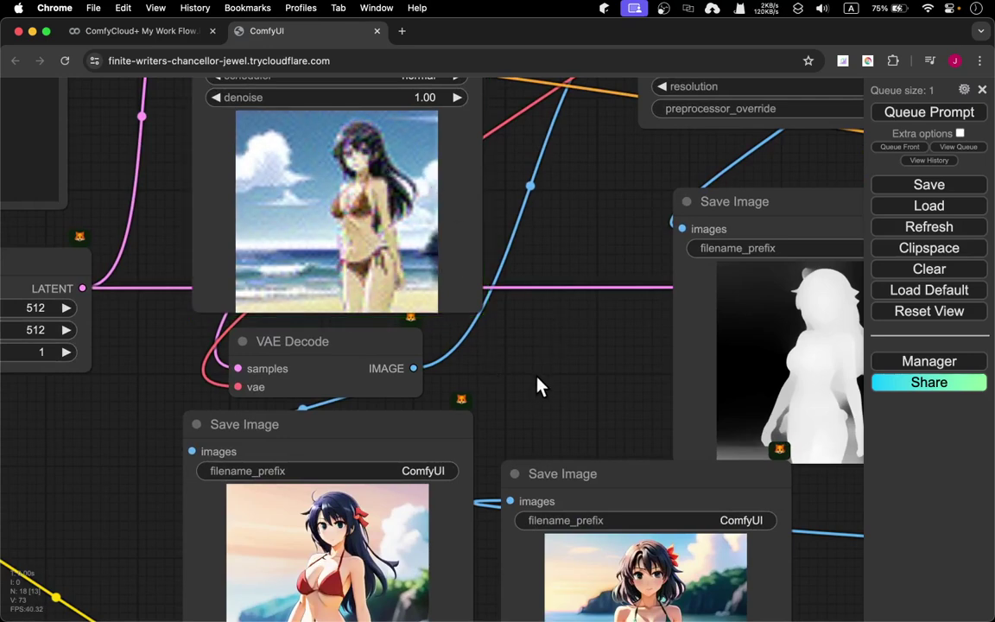
drag(537, 386, 438, 350)
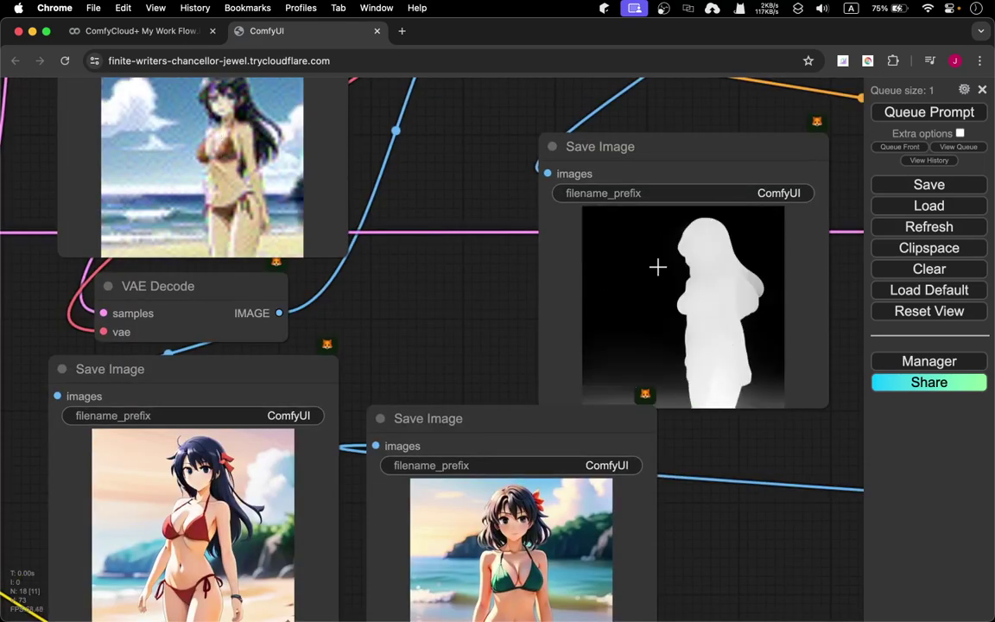
scroll(412, 345, down, 3)
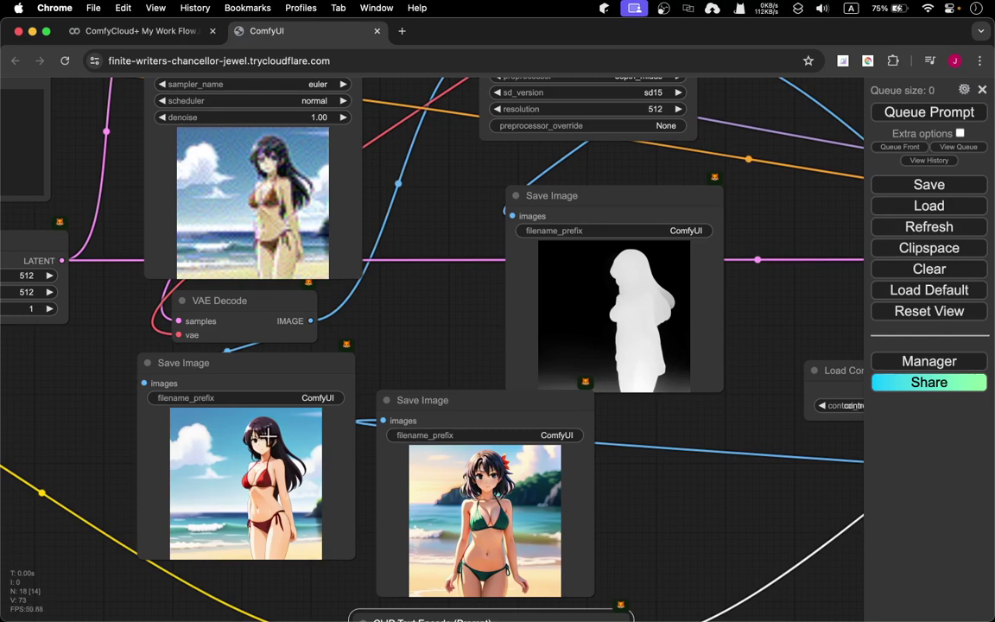
- Compare the original image with the depth ControlNet image side by side, checking the pose and the changed prompt's effect
drag(385, 349, 380, 192)
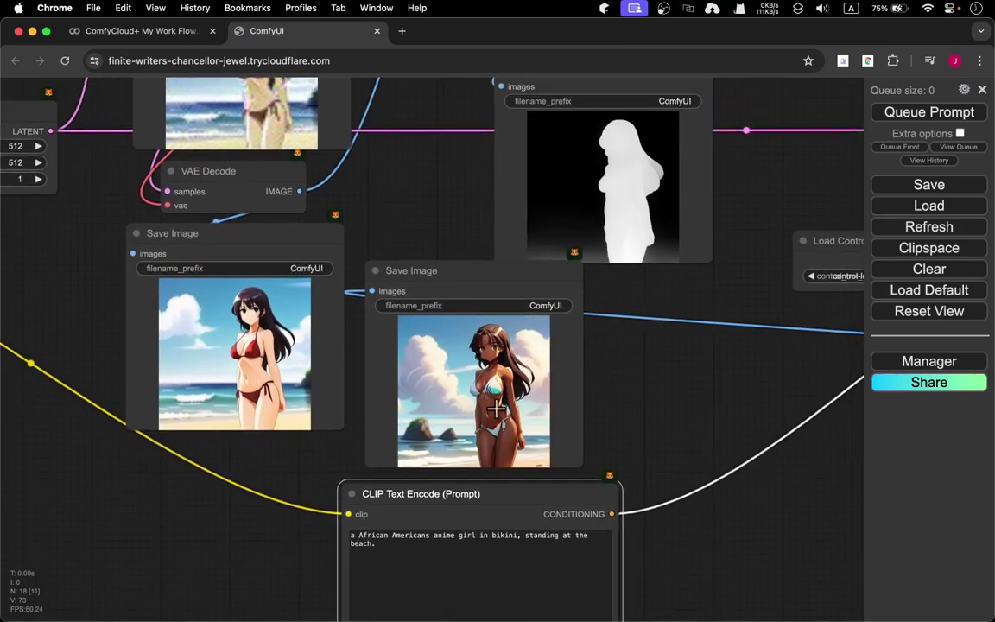
scroll(495, 406, down, 2)
scroll(495, 406, up, 5)
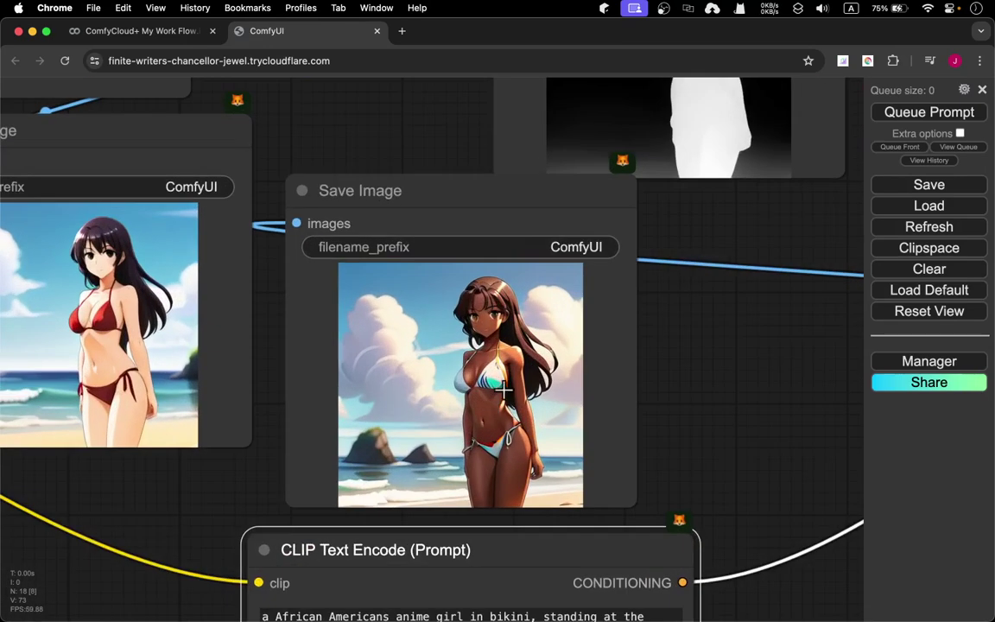
drag(673, 370, 700, 498)
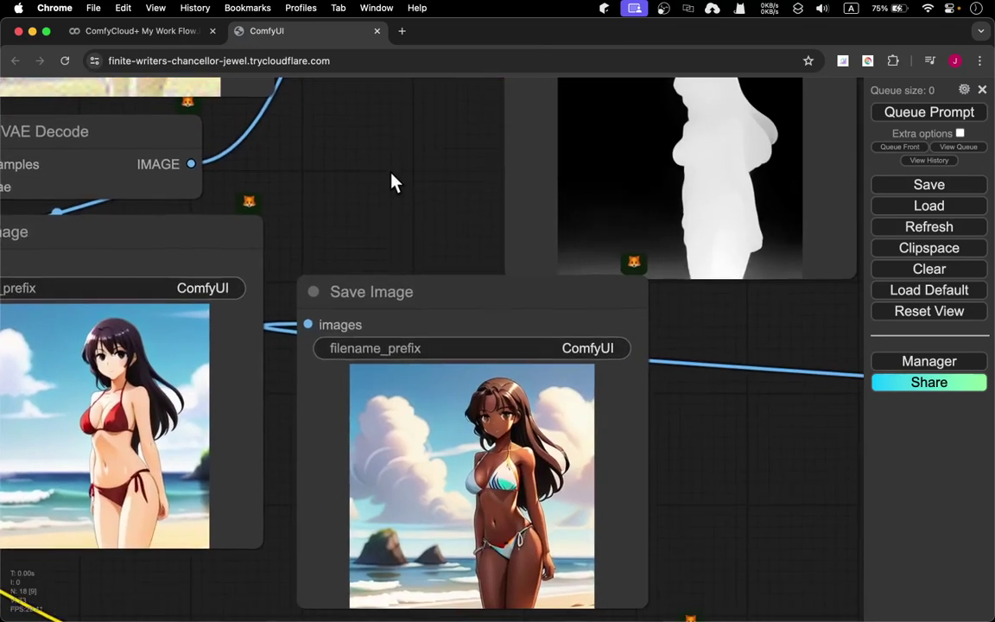
drag(392, 182, 480, 154)
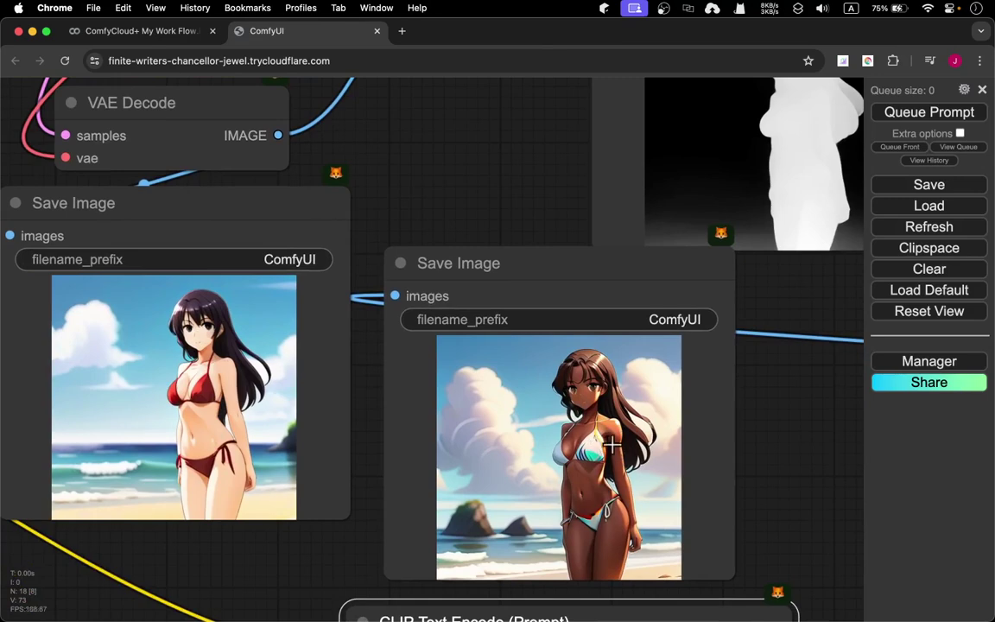
drag(781, 473, 786, 379)
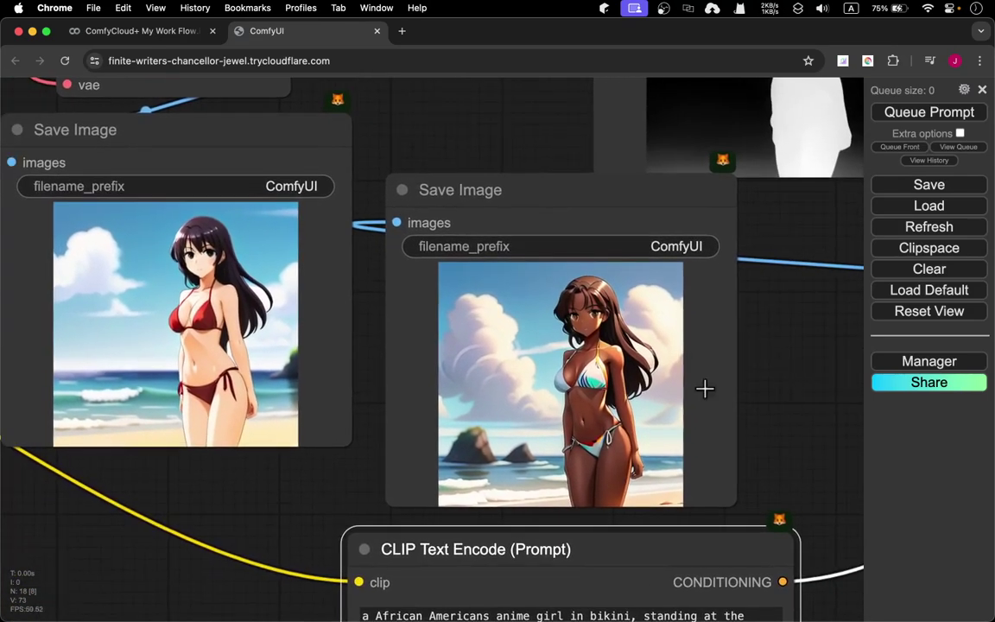
drag(269, 504, 339, 475)
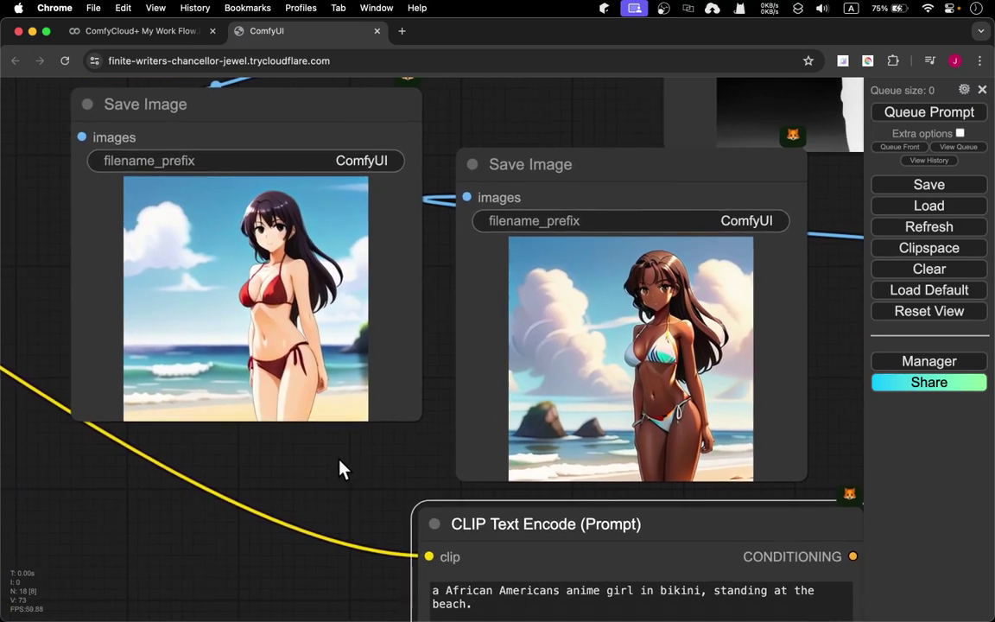
scroll(341, 469, up, 1)
scroll(339, 471, up, 1)
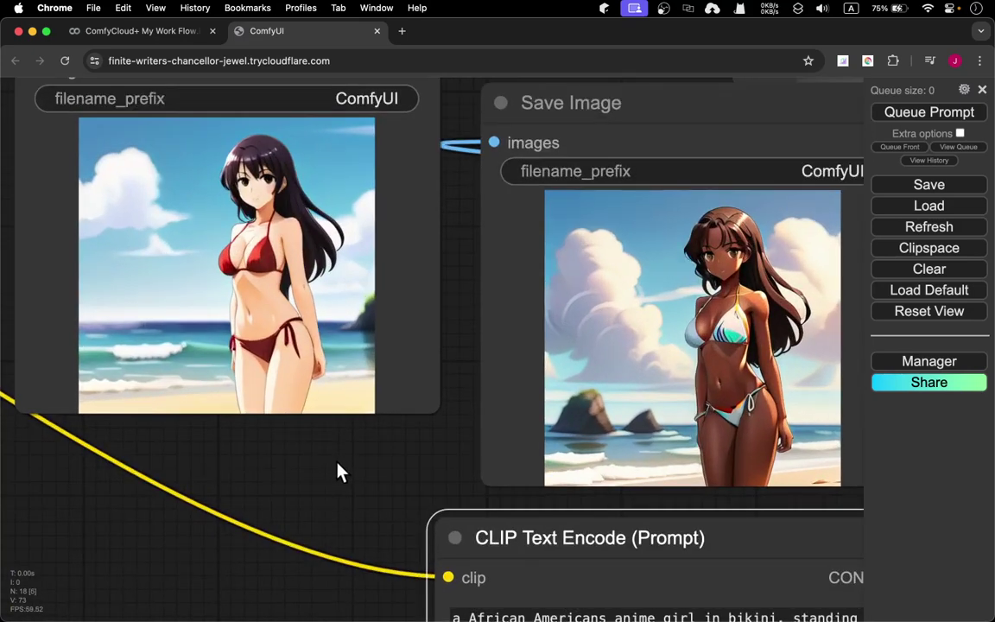